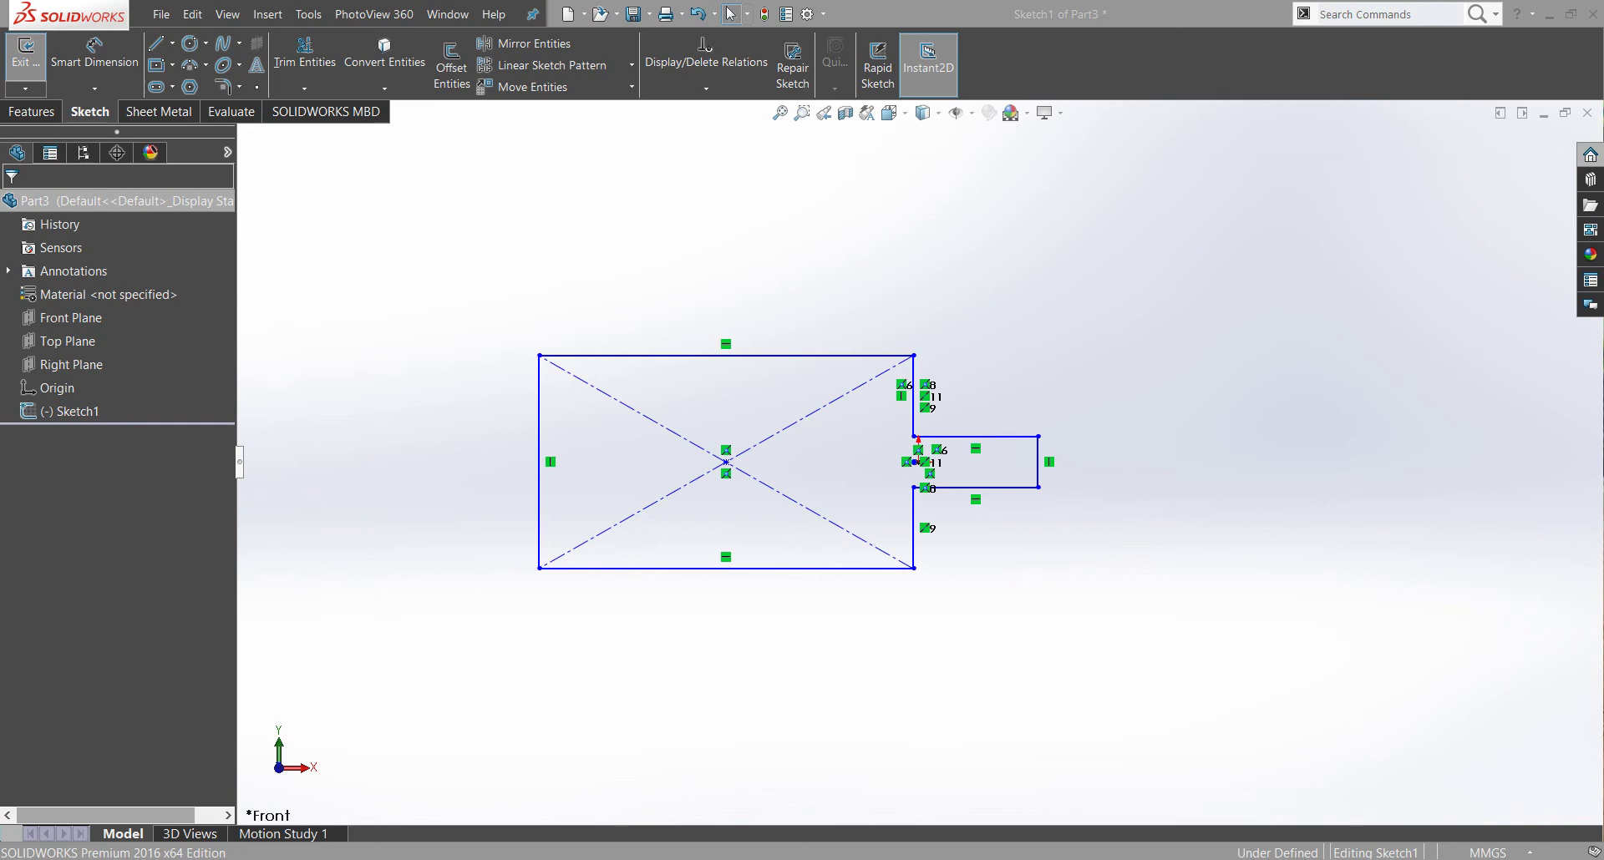
Step: Try a Base Flange/Tab from Sketch1 twice, dismissing the open/closed contour warnings
click(159, 111)
click(36, 63)
key(Return)
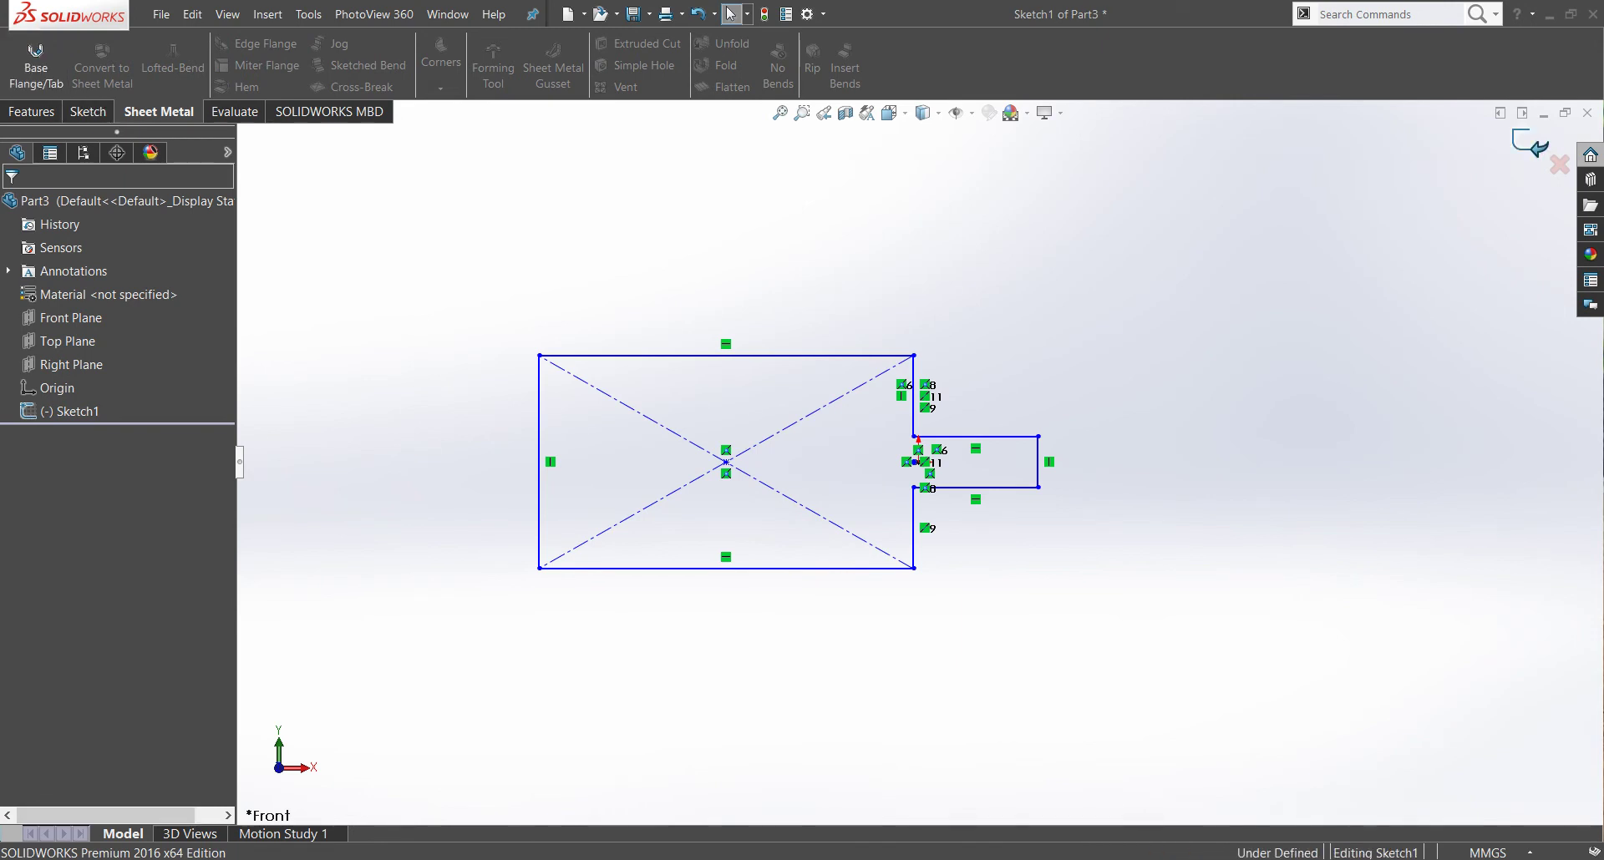
click(35, 60)
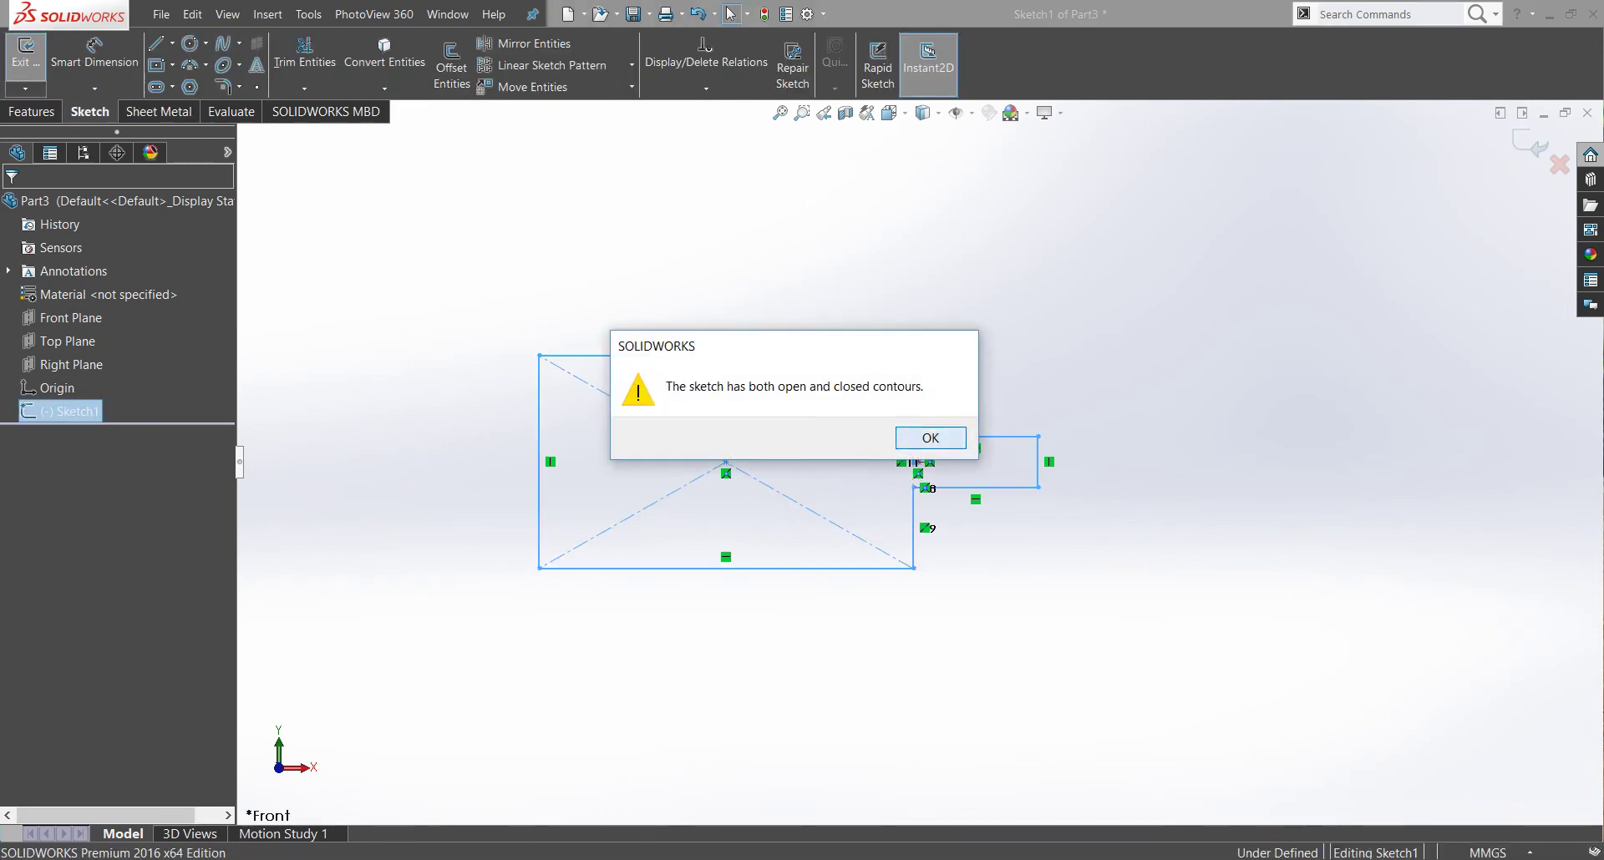
key(Return)
Step: In trimetric view, retry the base flange, then undo to remove the intersecting small tab rectangle
key(ctrl+7)
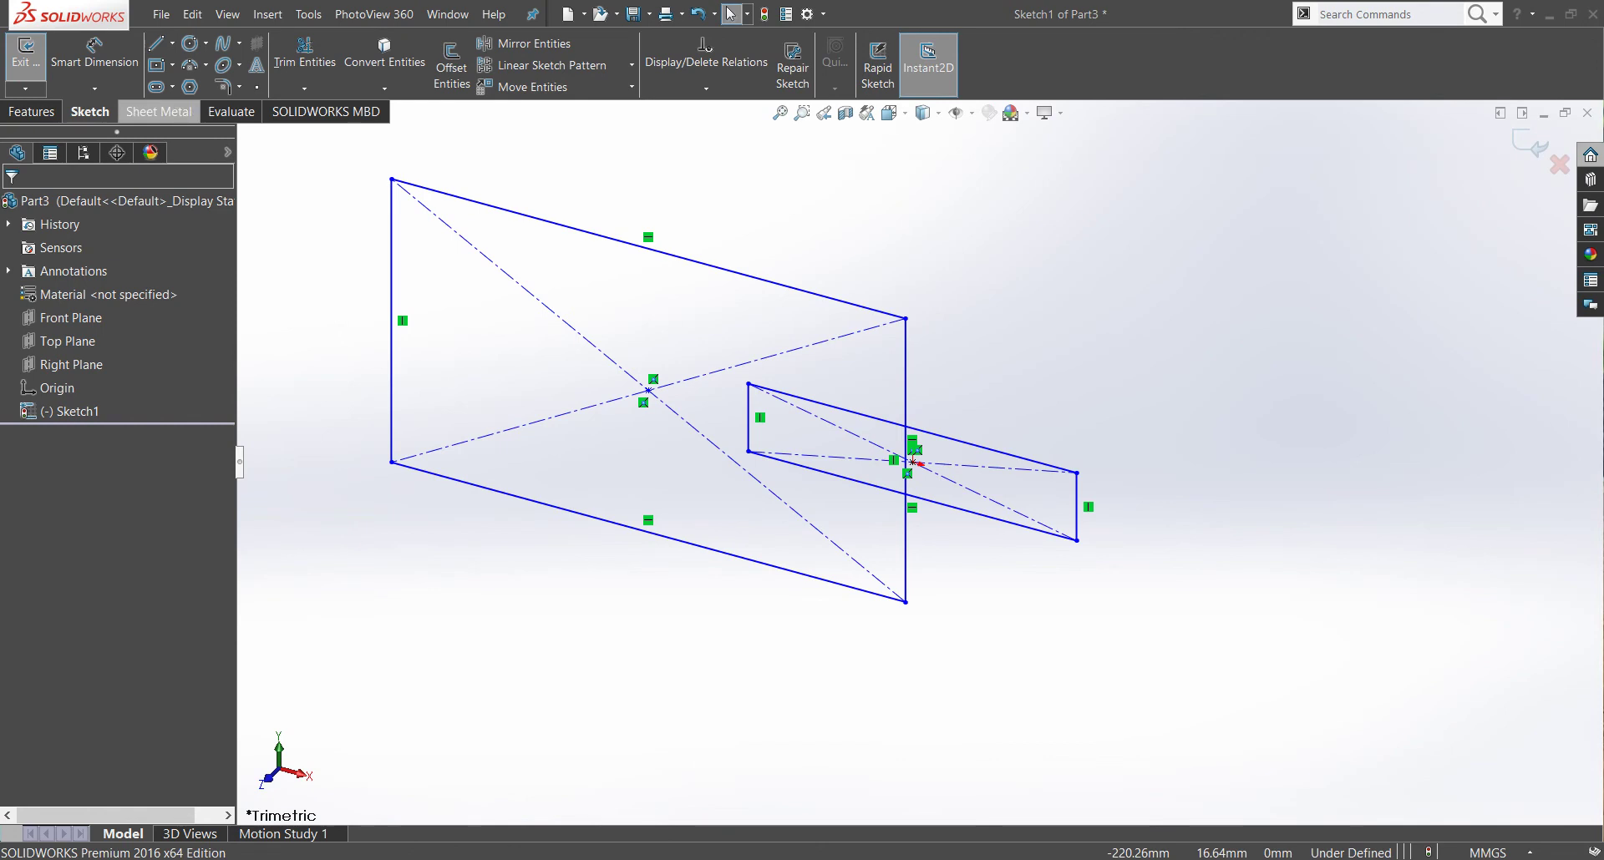
click(159, 111)
click(36, 63)
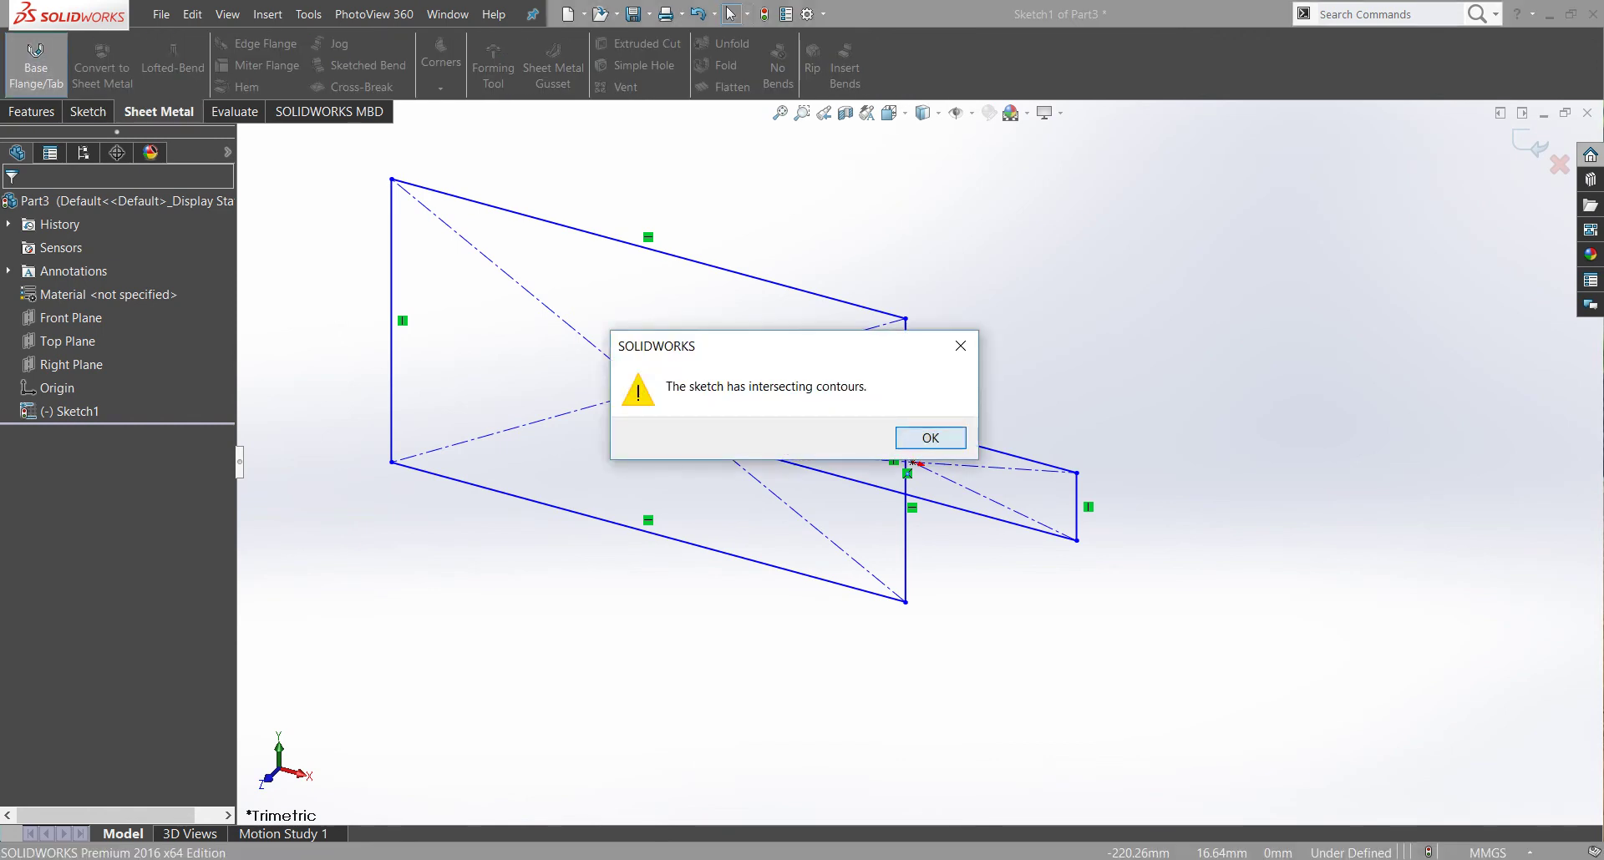
key(Return)
key(ctrl+z)
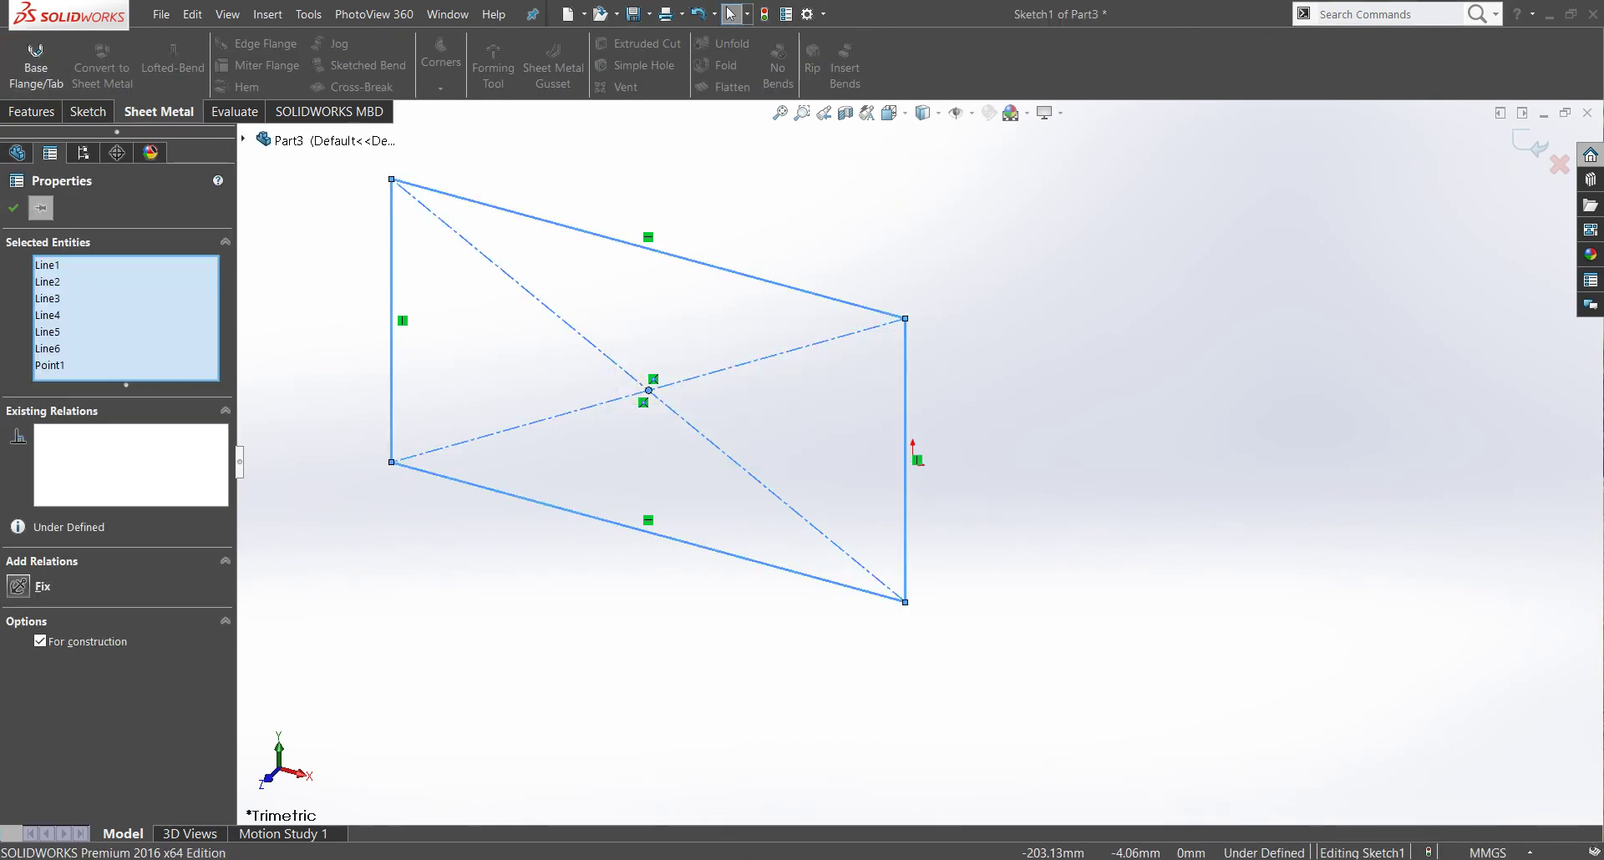
Step: Create Base-Flange1 from the rectangle at 3.00 mm thickness with Reverse direction checked
click(36, 63)
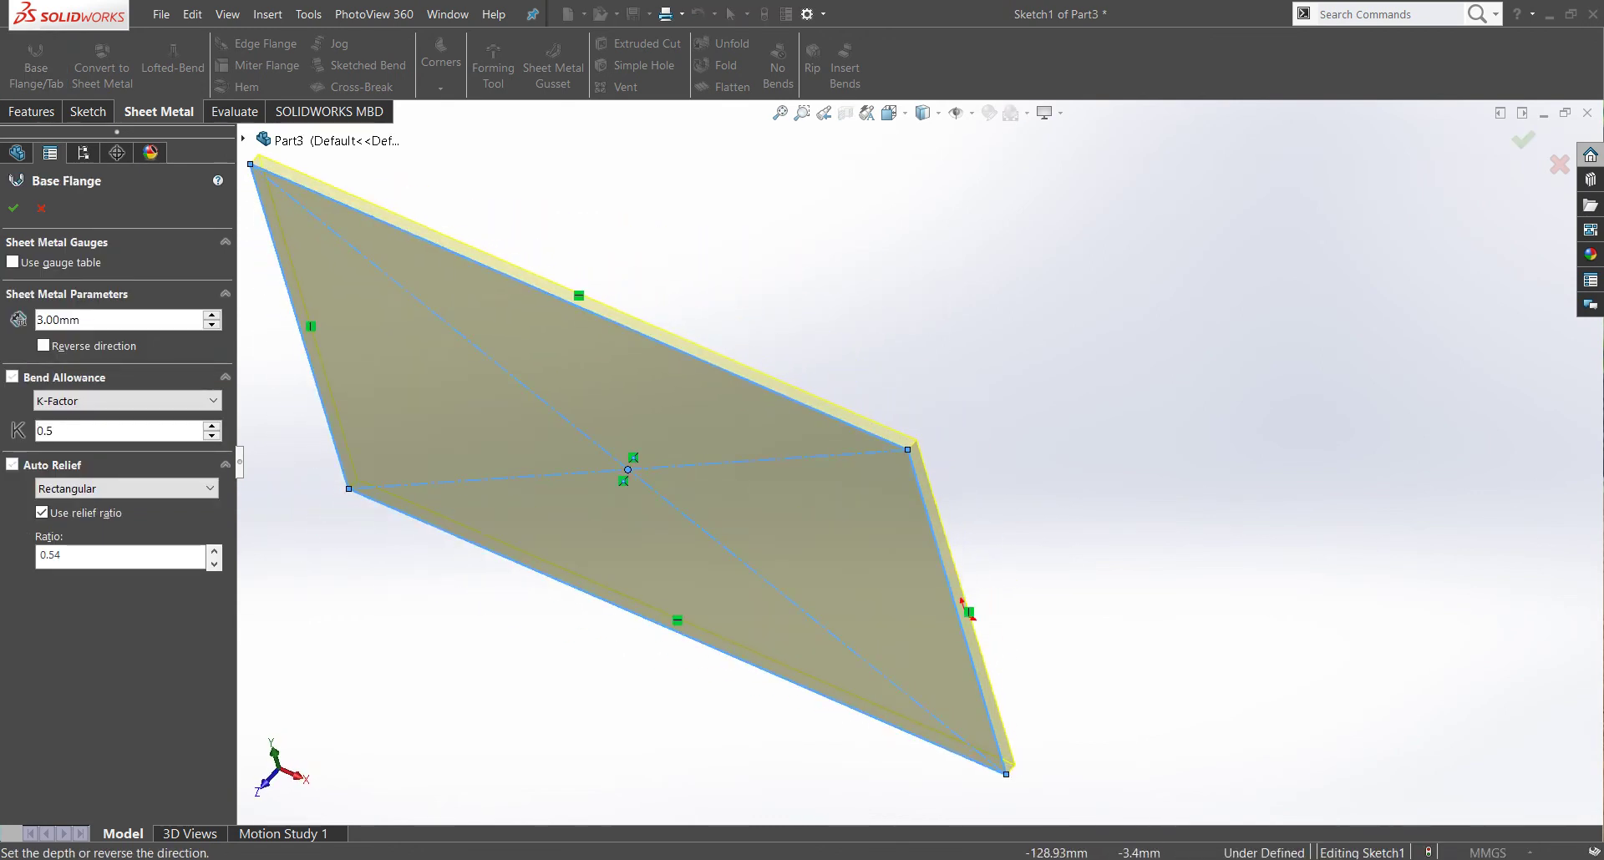
key(alt+r)
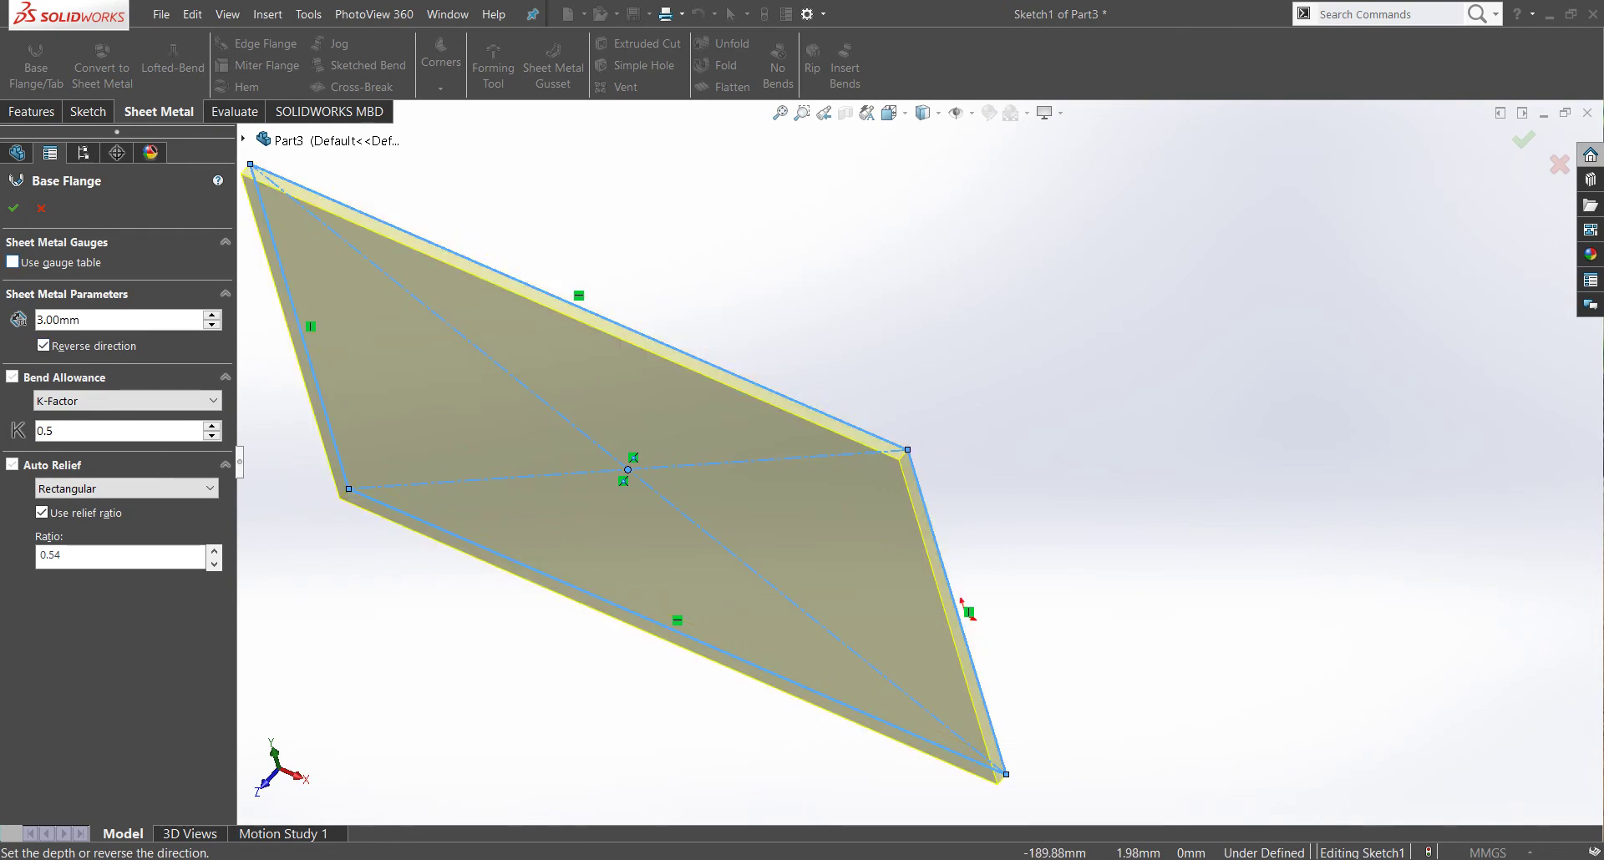
key(Return)
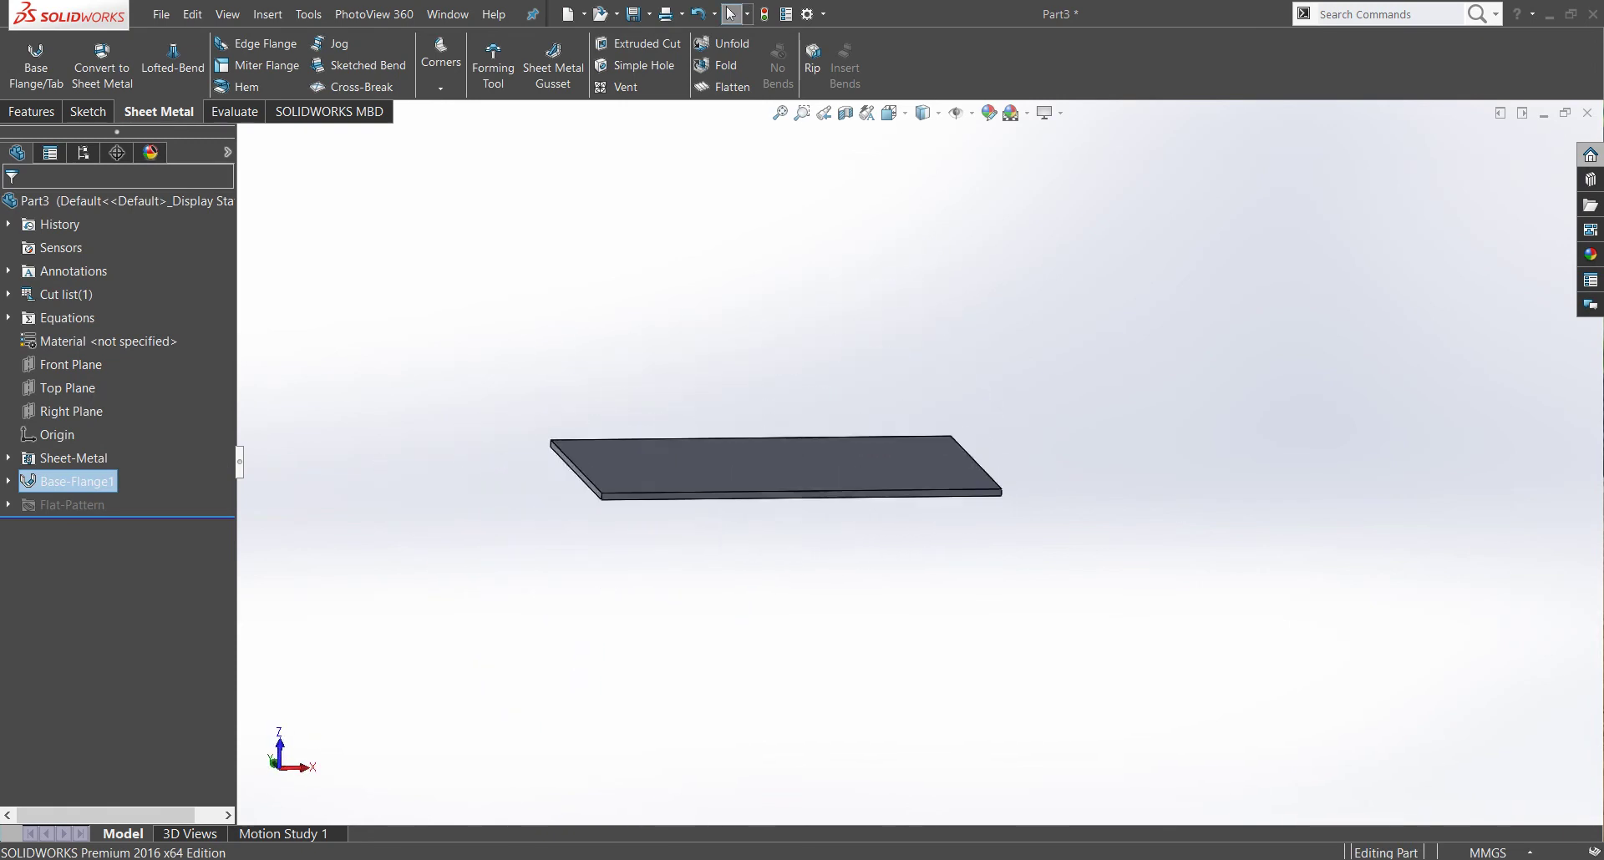
Step: Add a 91.00 mm, 90° edge flange preview on the plate's left edge and open its profile sketch
click(259, 43)
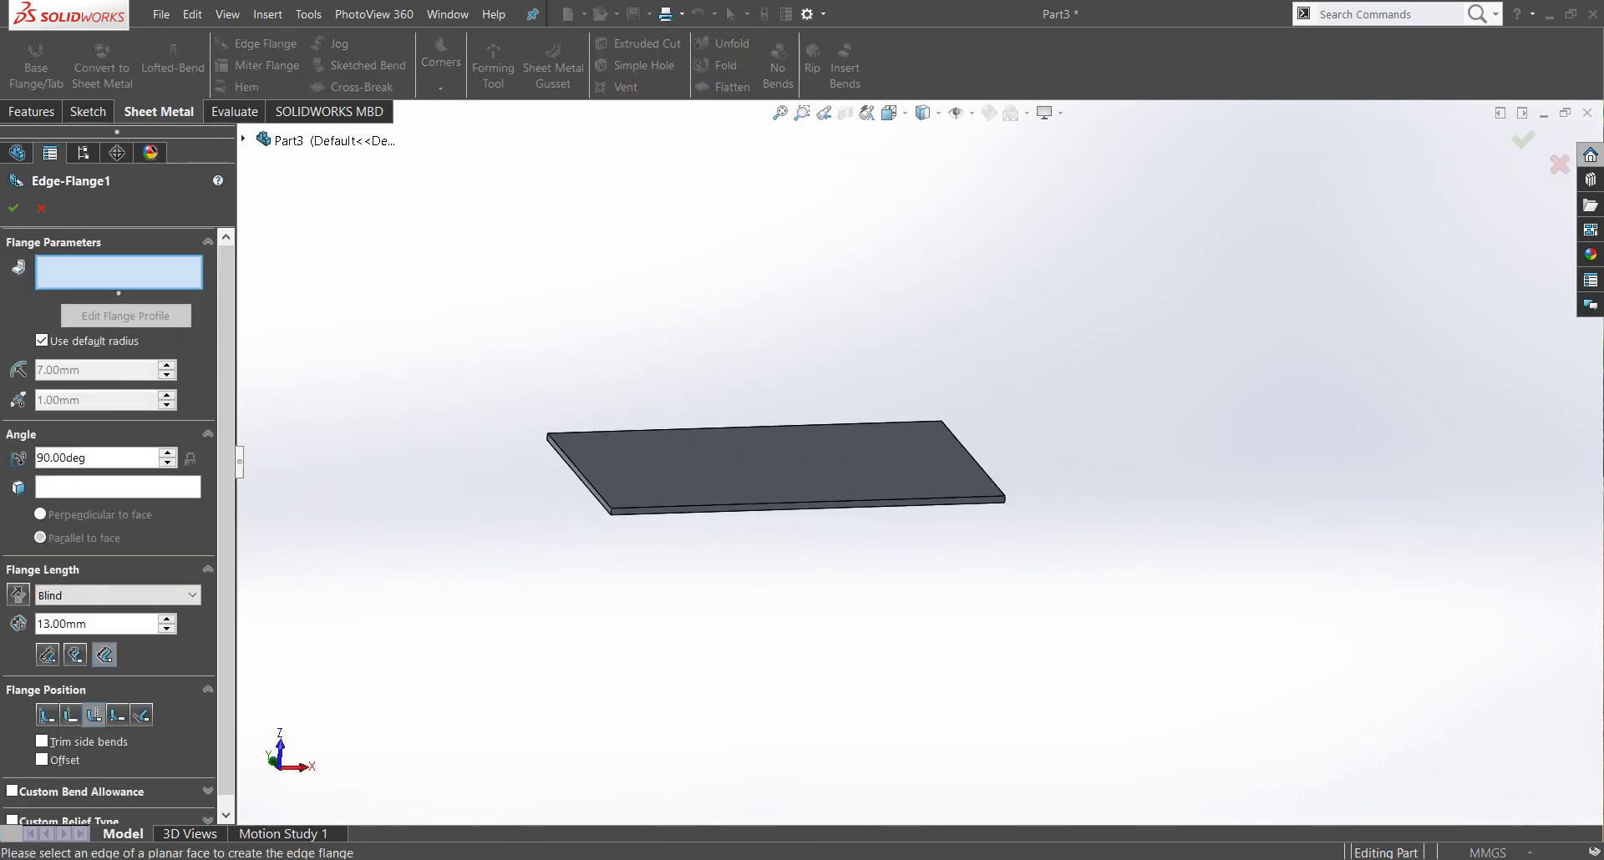
scroll(546, 501, down, 4)
click(614, 440)
scroll(915, 463, up, 2)
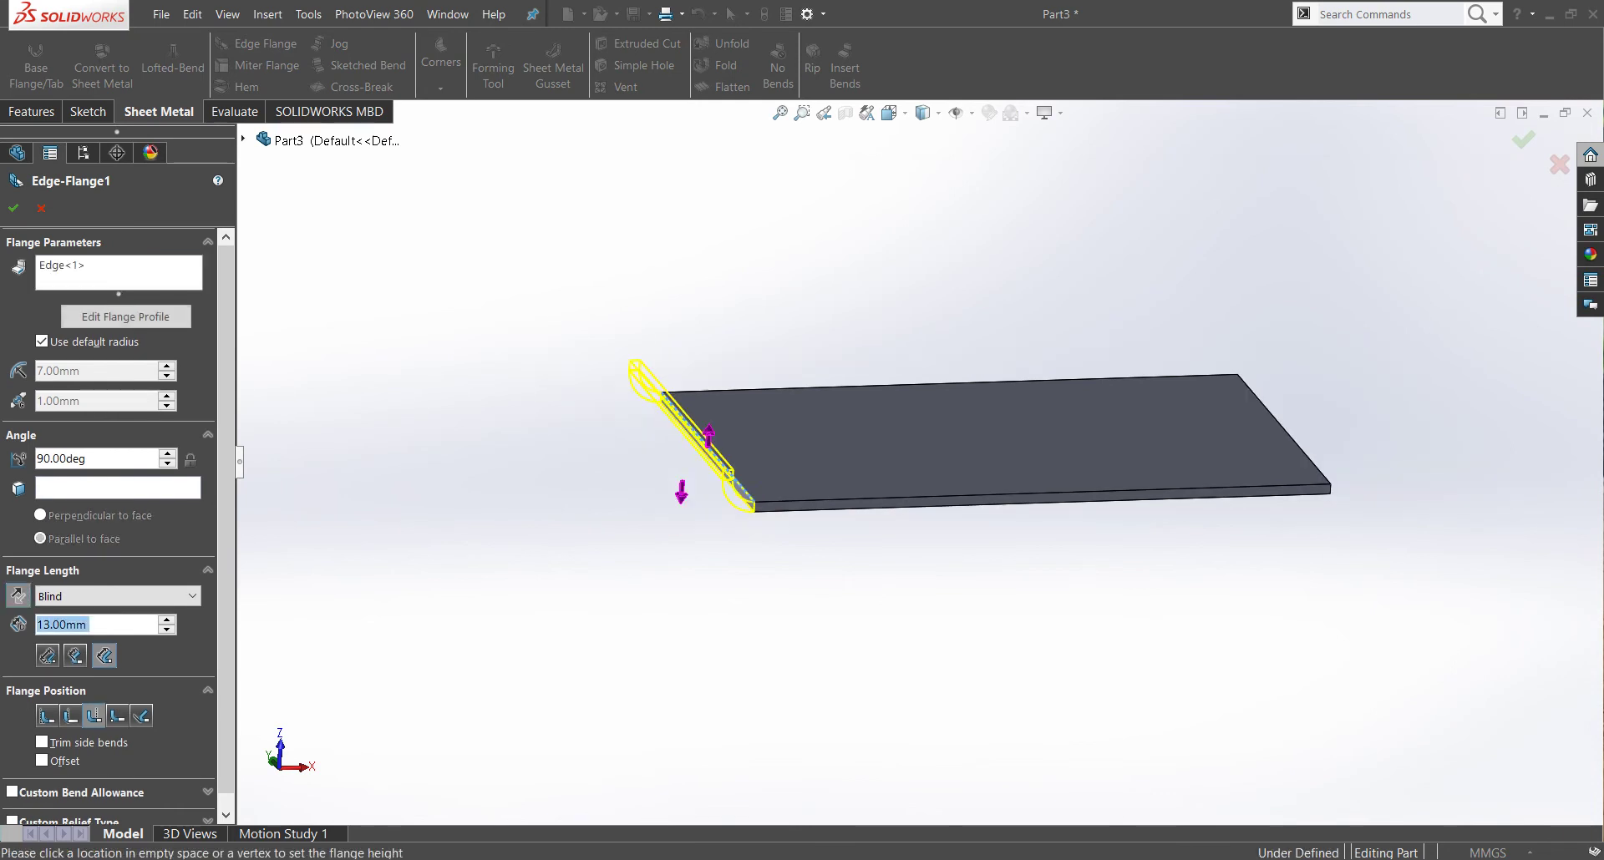
scroll(869, 433, up, 2)
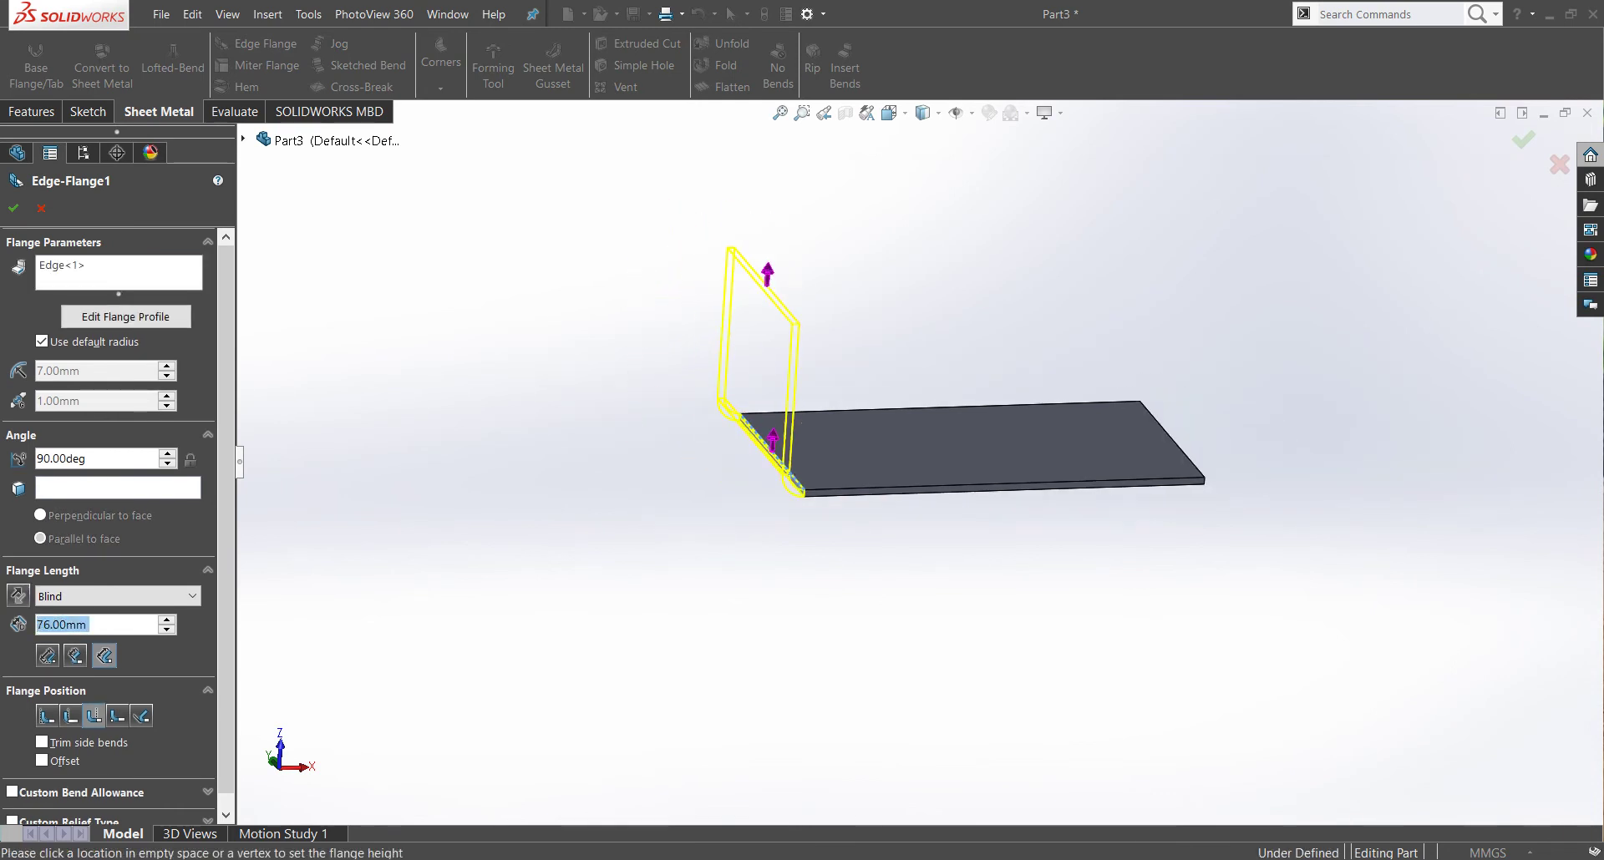
mouse_move(836, 384)
middle_down()
mouse_move(744, 346)
mouse_move(833, 625)
middle_up()
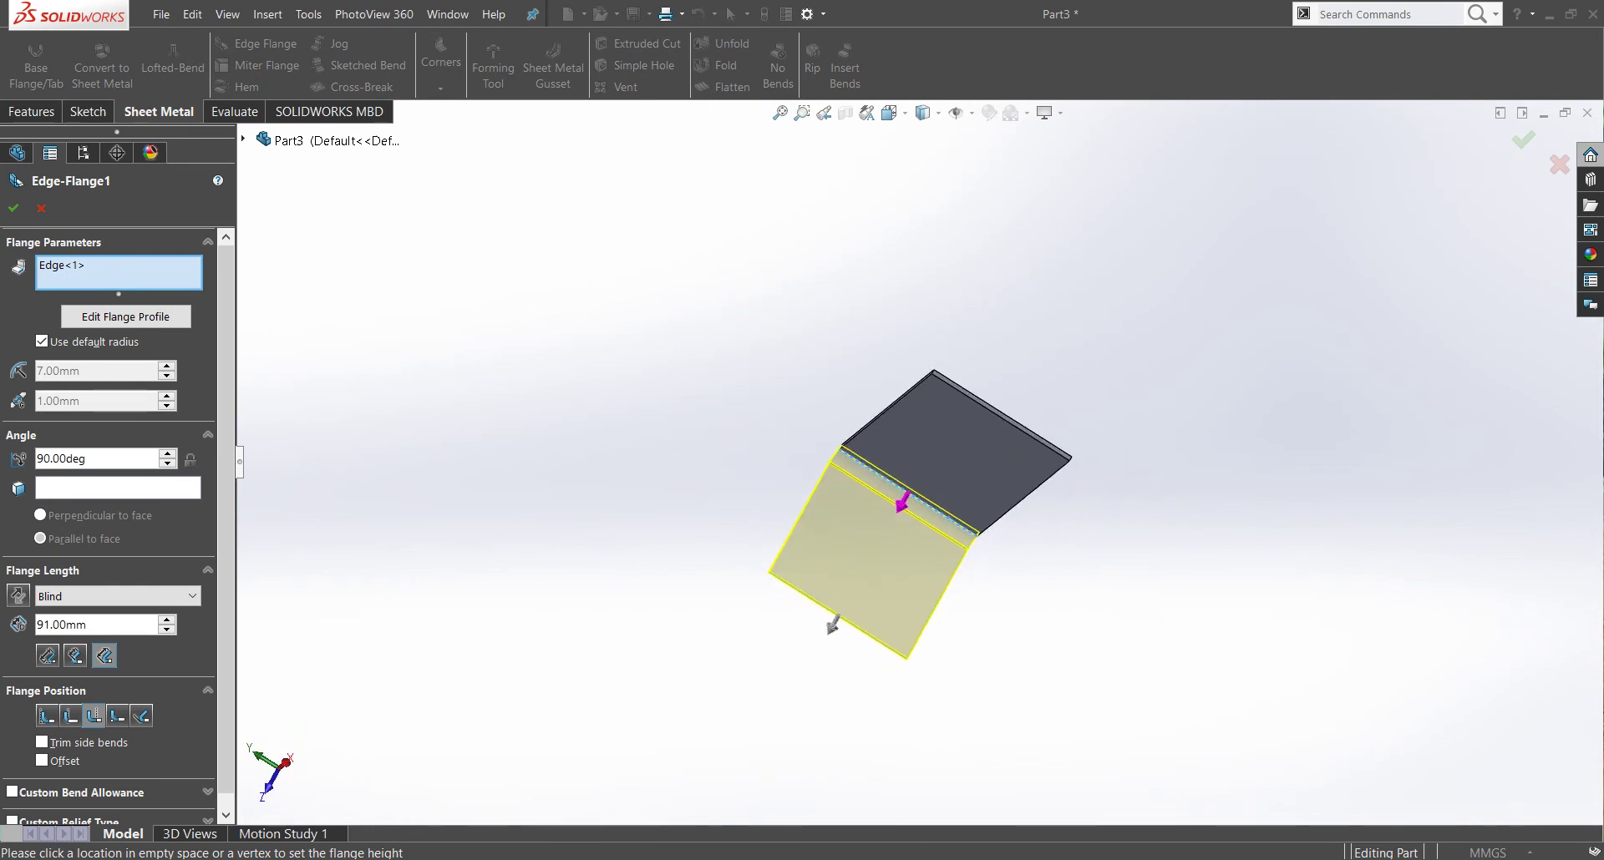
click(126, 317)
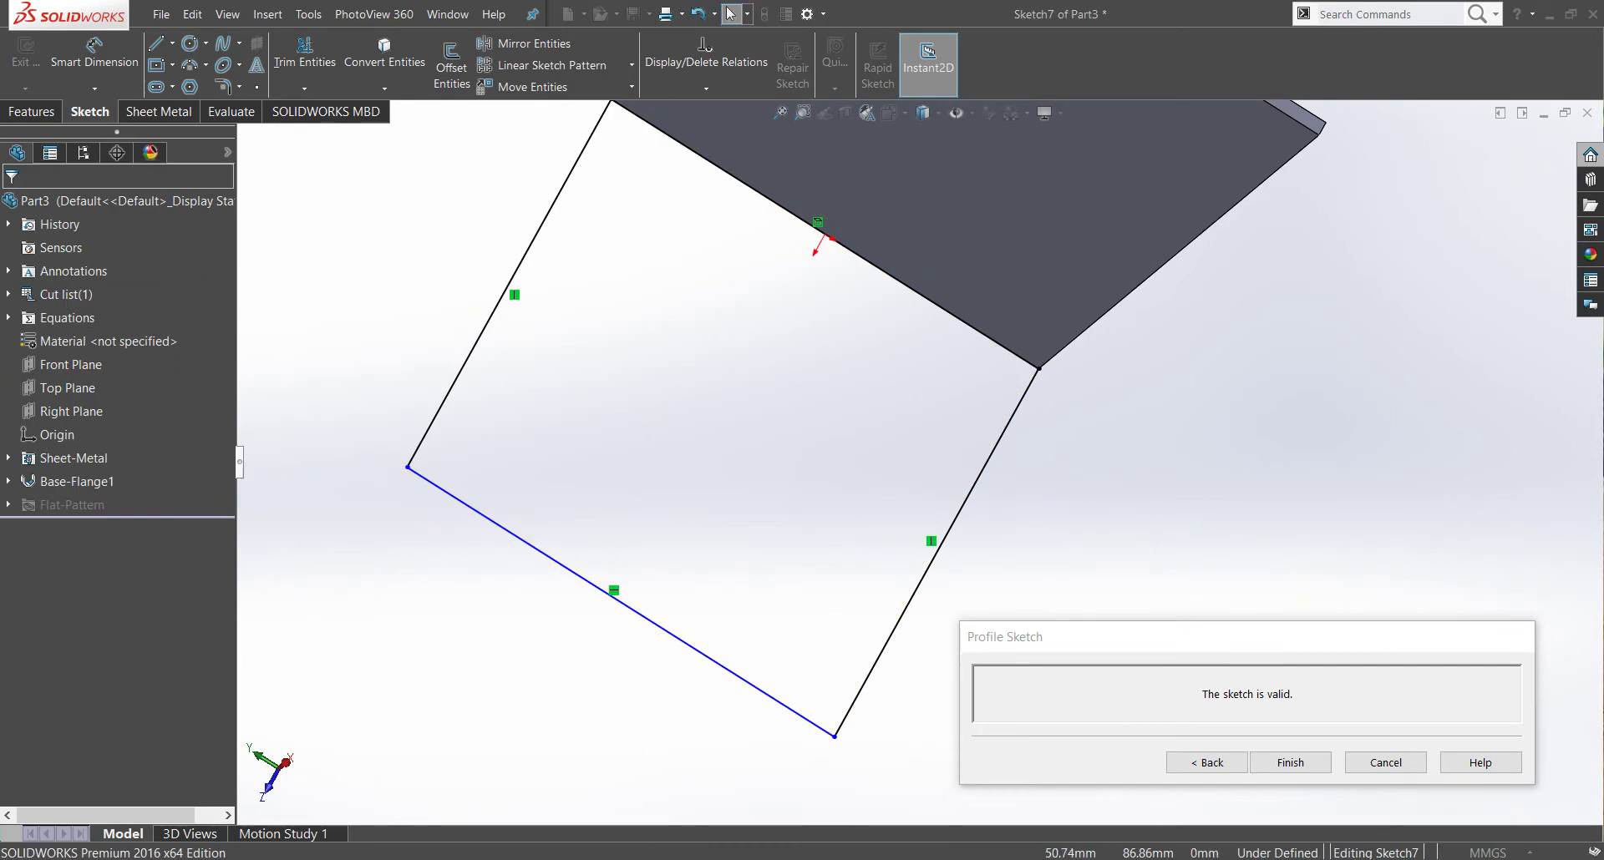
Step: Slide the flange profile's side-line endpoints inward along the edge, then finish Edge-Flange1
drag(835, 736, 814, 773)
key(ctrl+8)
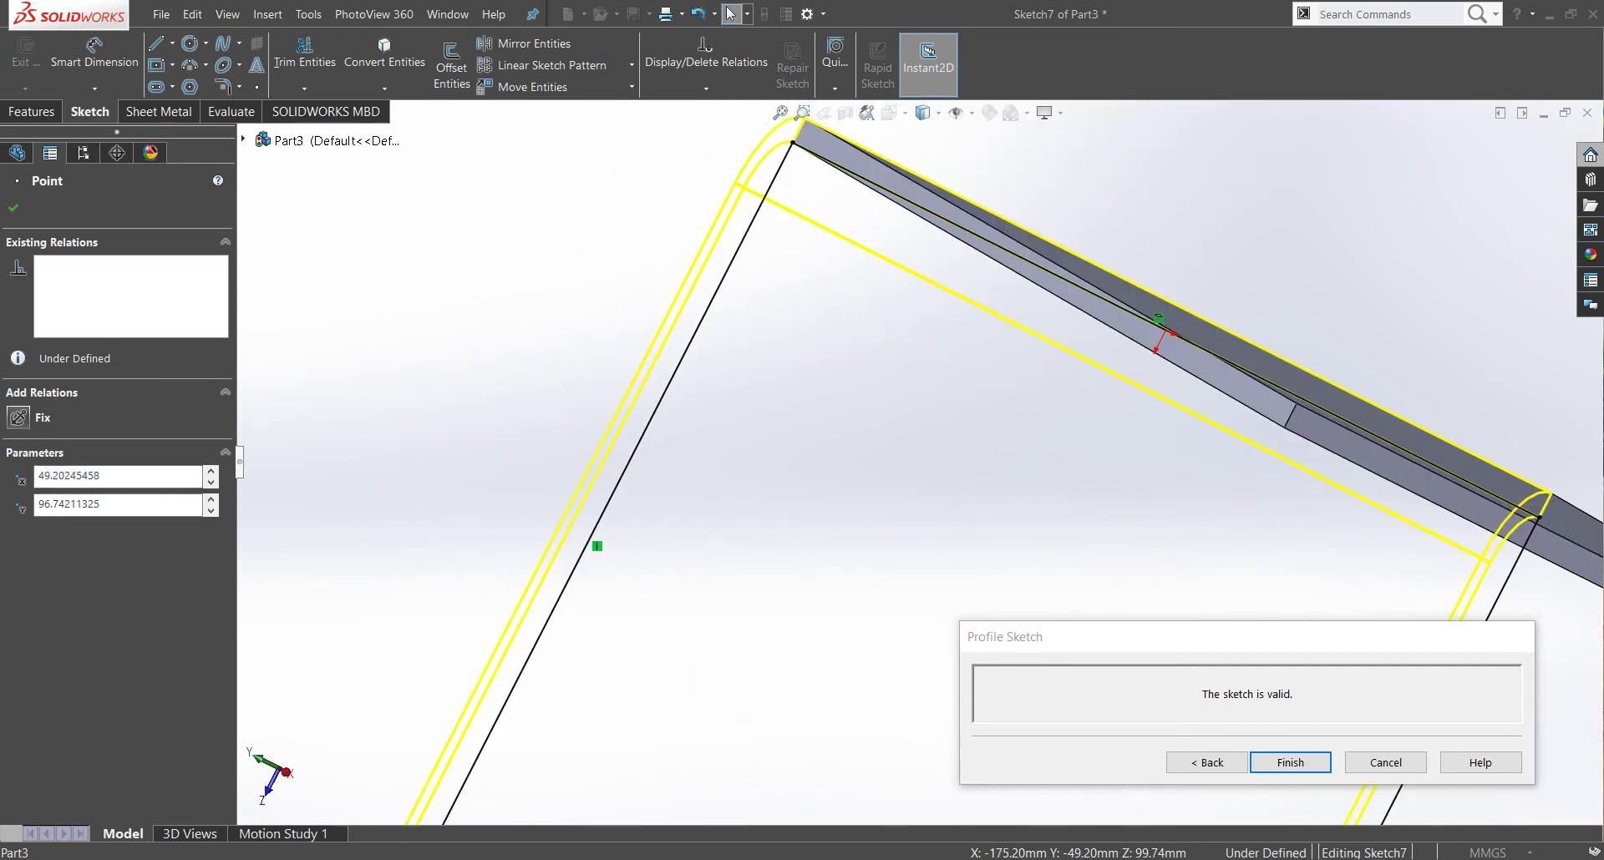
drag(791, 142, 932, 212)
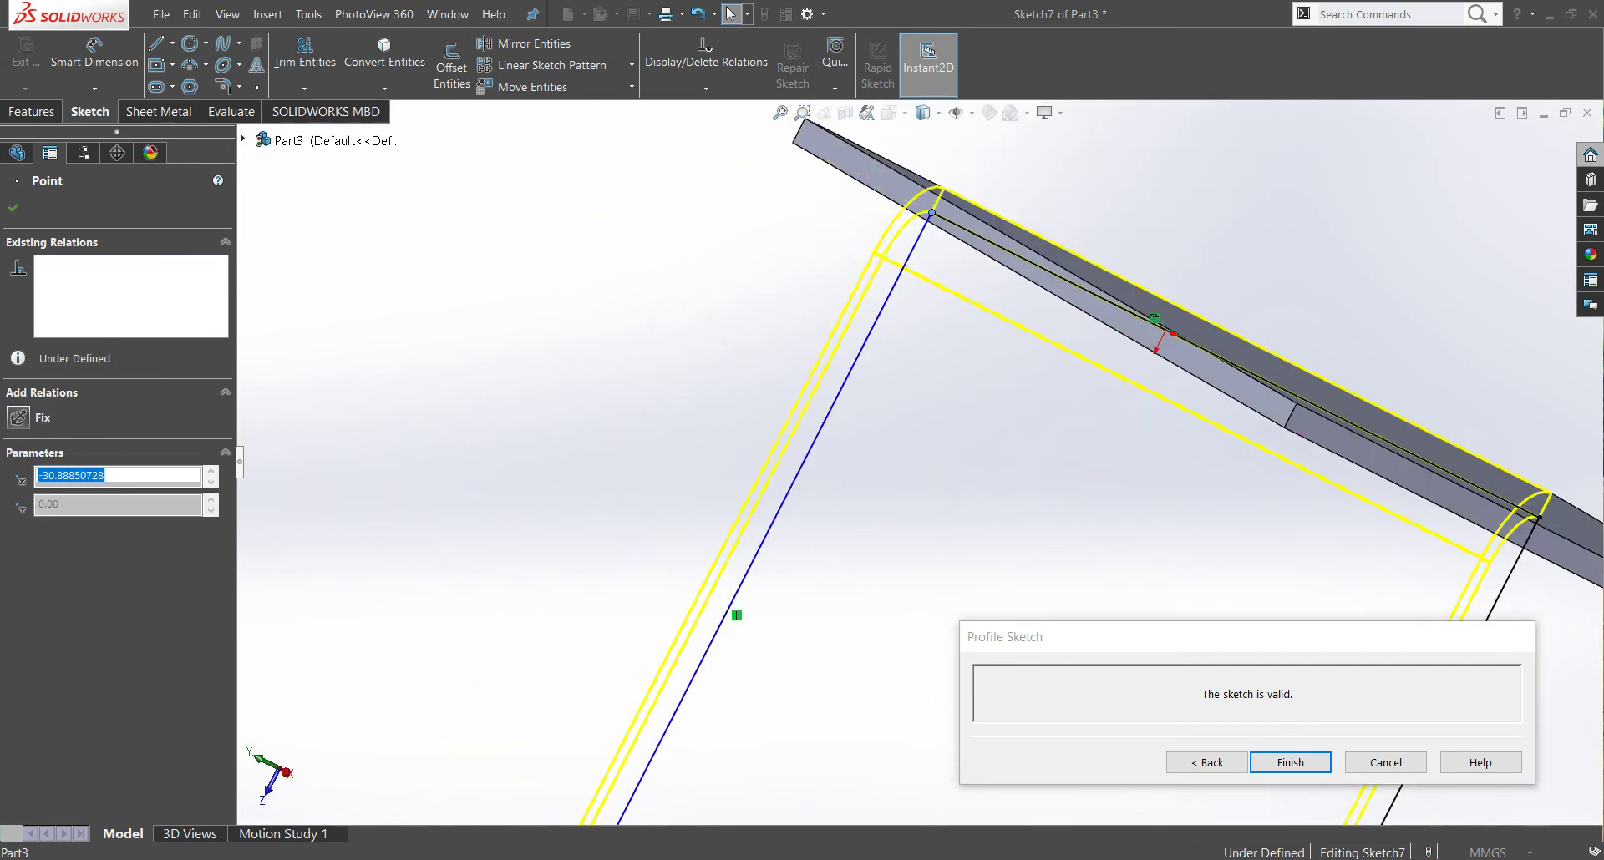
scroll(999, 510, up, 2)
scroll(999, 511, up, 2)
scroll(999, 510, up, 2)
scroll(1000, 510, up, 2)
scroll(1135, 543, down, 4)
scroll(1135, 542, down, 2)
drag(967, 414, 898, 382)
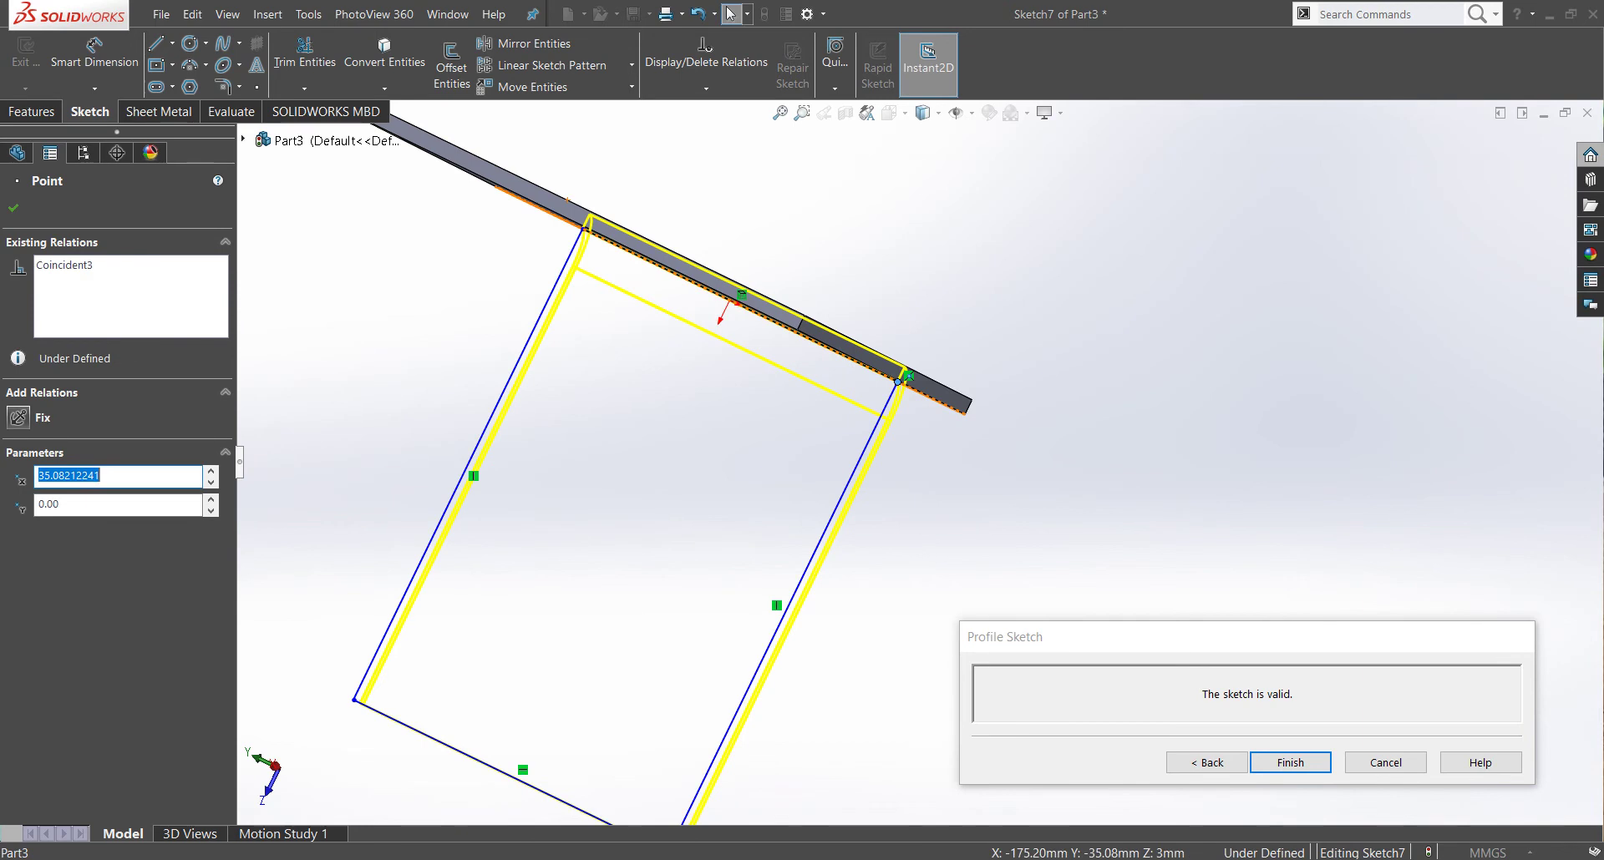
key(Escape)
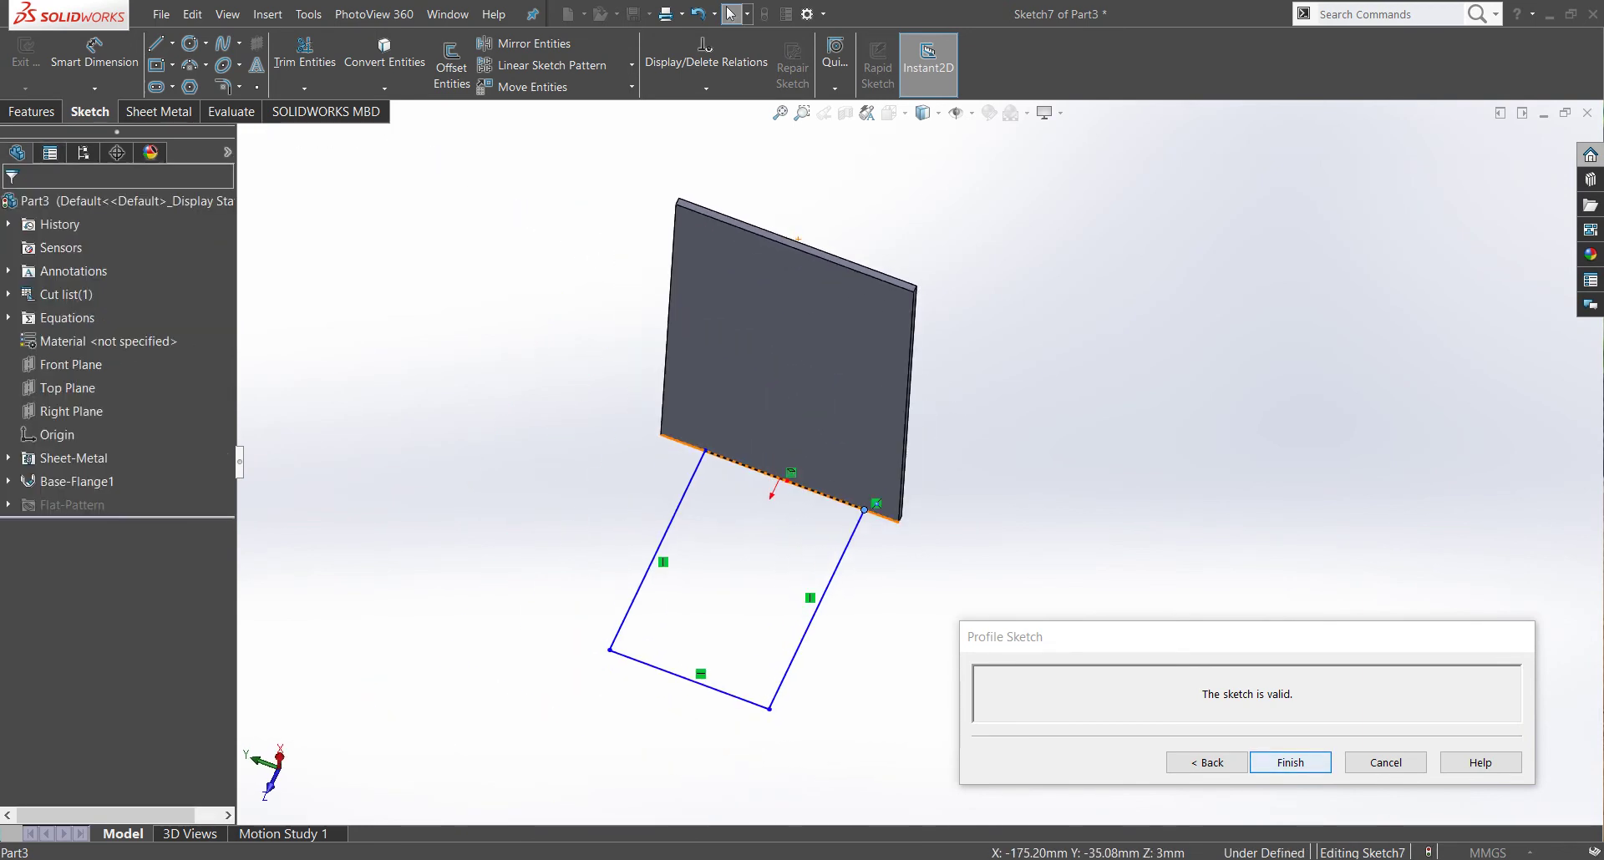
key(Return)
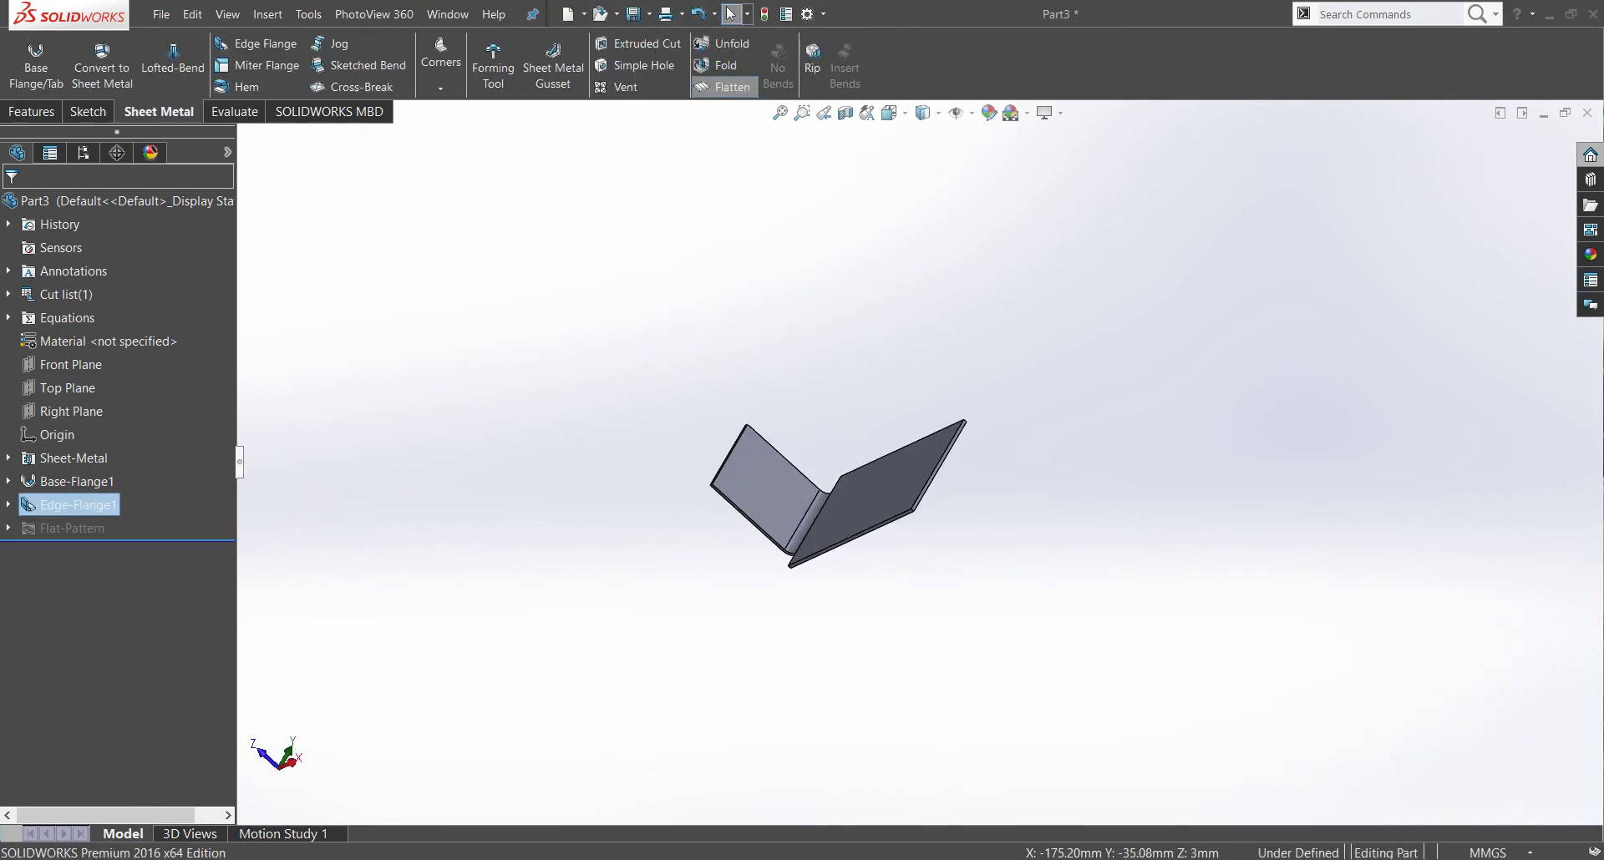
Step: Flatten the part and start a line sketch on the flat pattern face
click(724, 87)
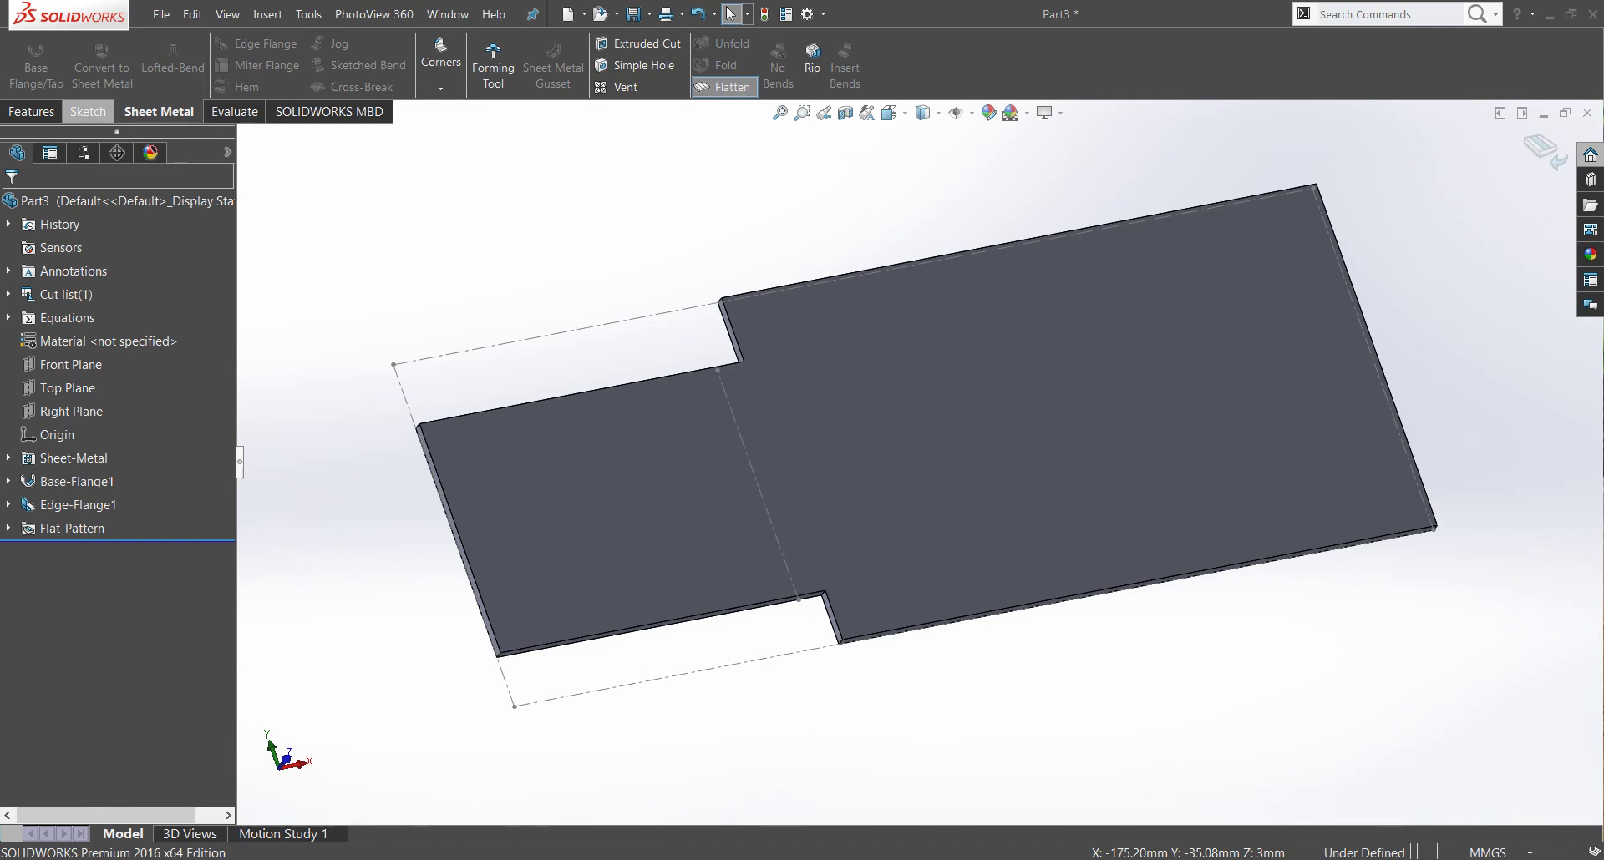
click(88, 112)
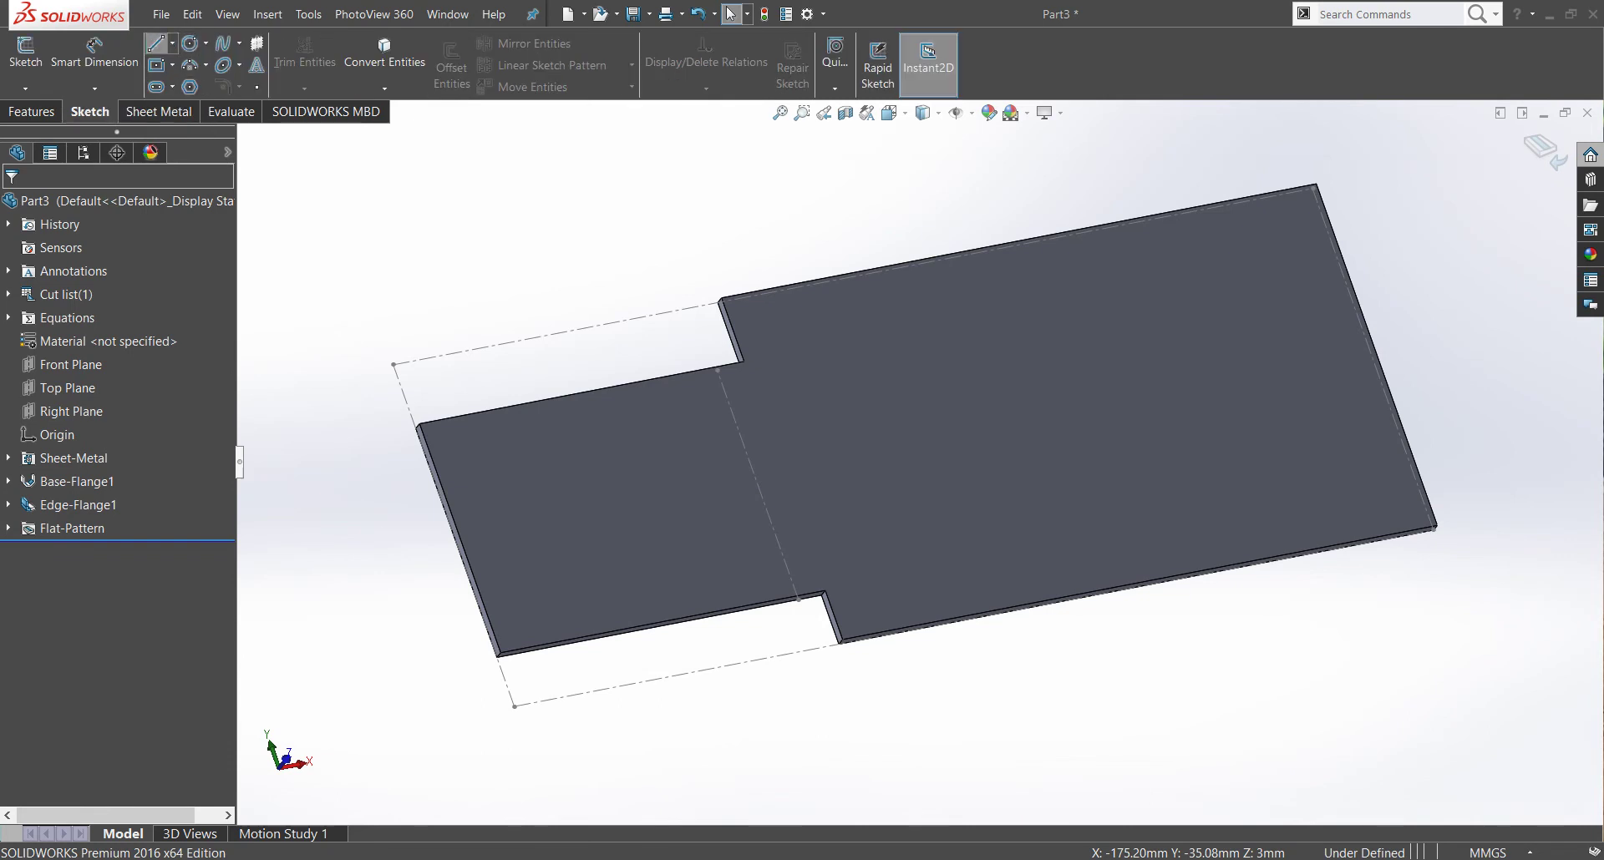
click(155, 43)
click(1003, 418)
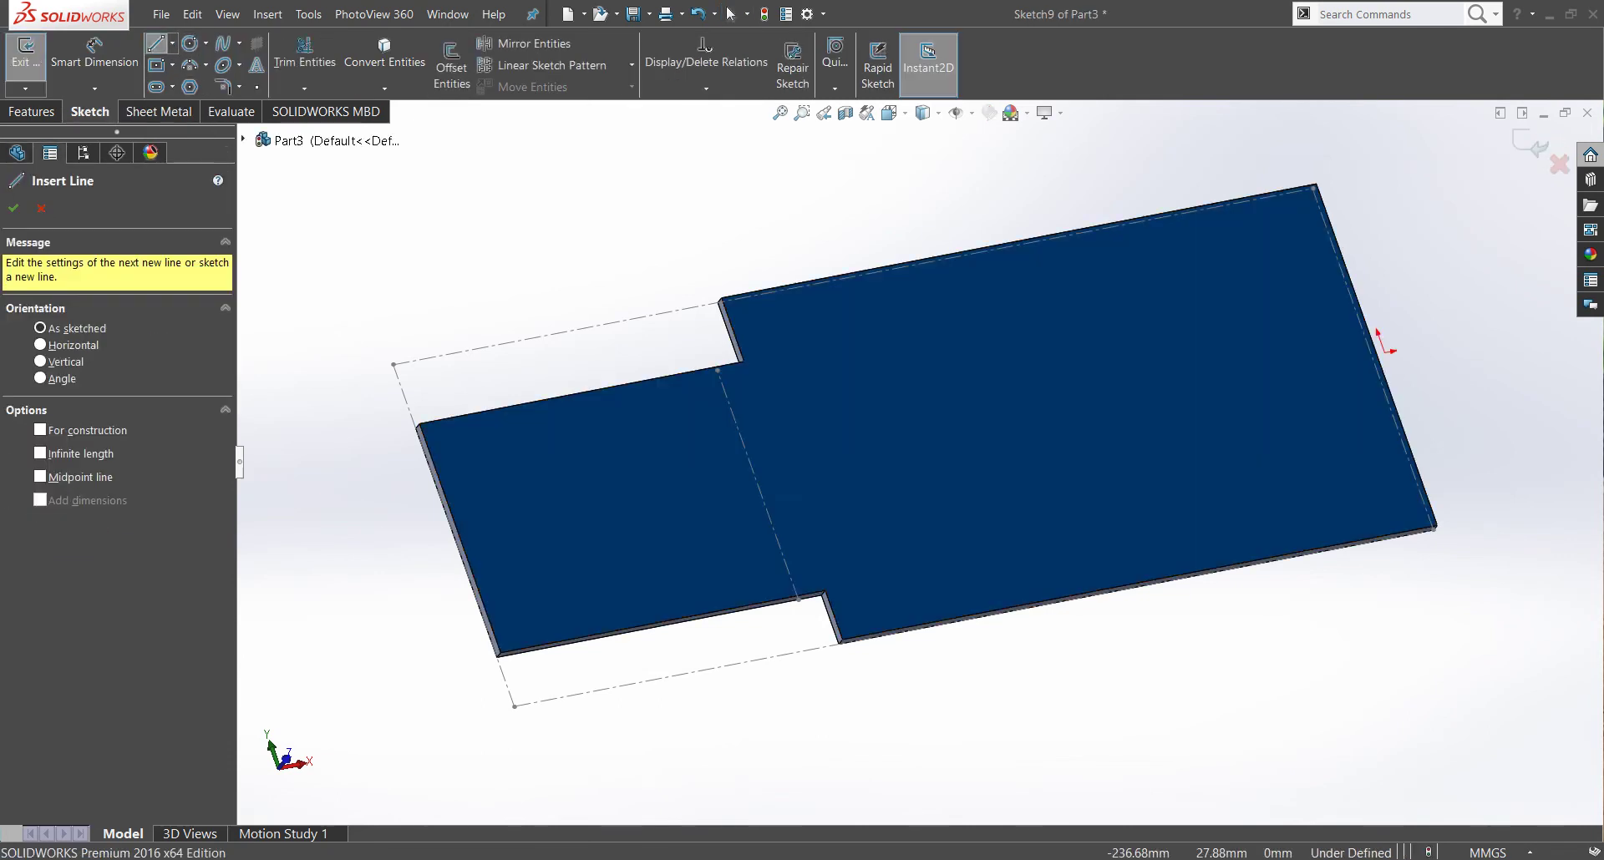
Step: Draw a vertical line edge to edge across the flange area and exit, keeping Sketch9
click(564, 418)
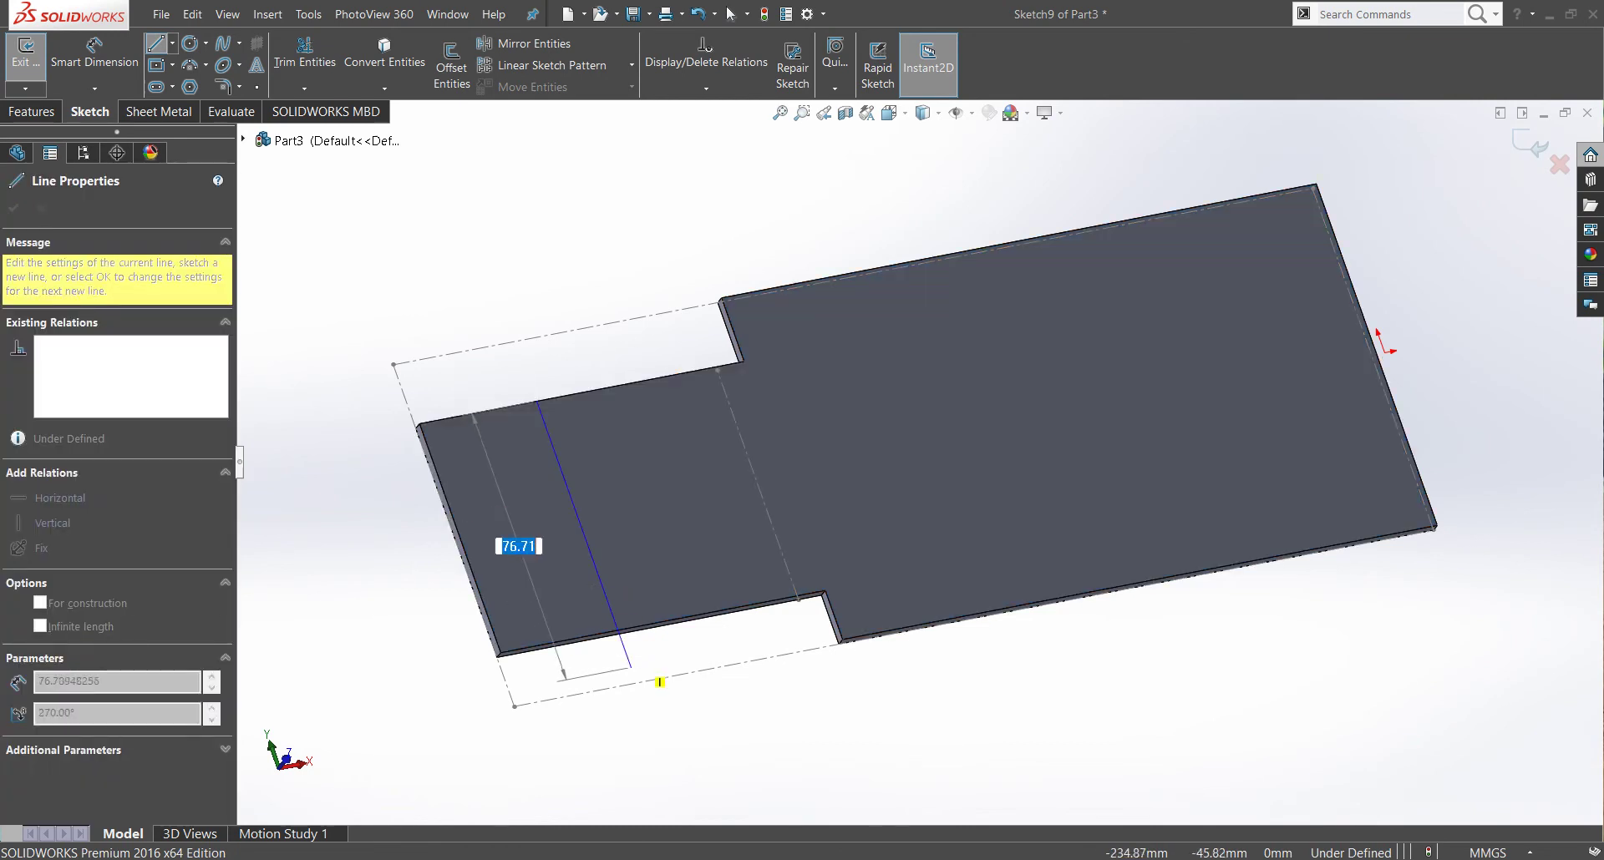
click(617, 625)
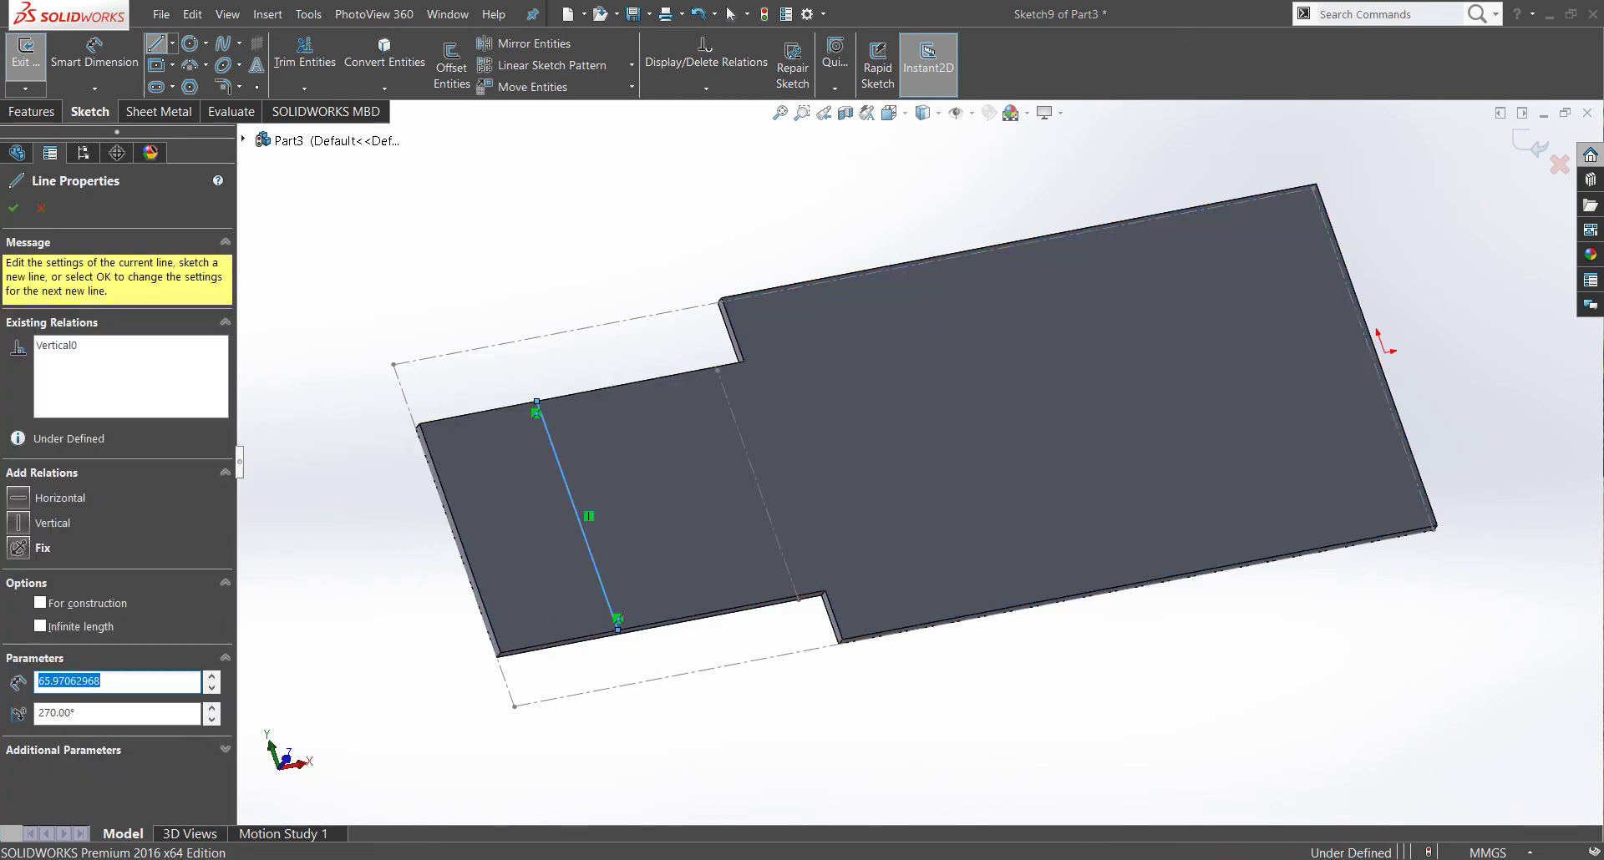
key(Escape)
click(158, 111)
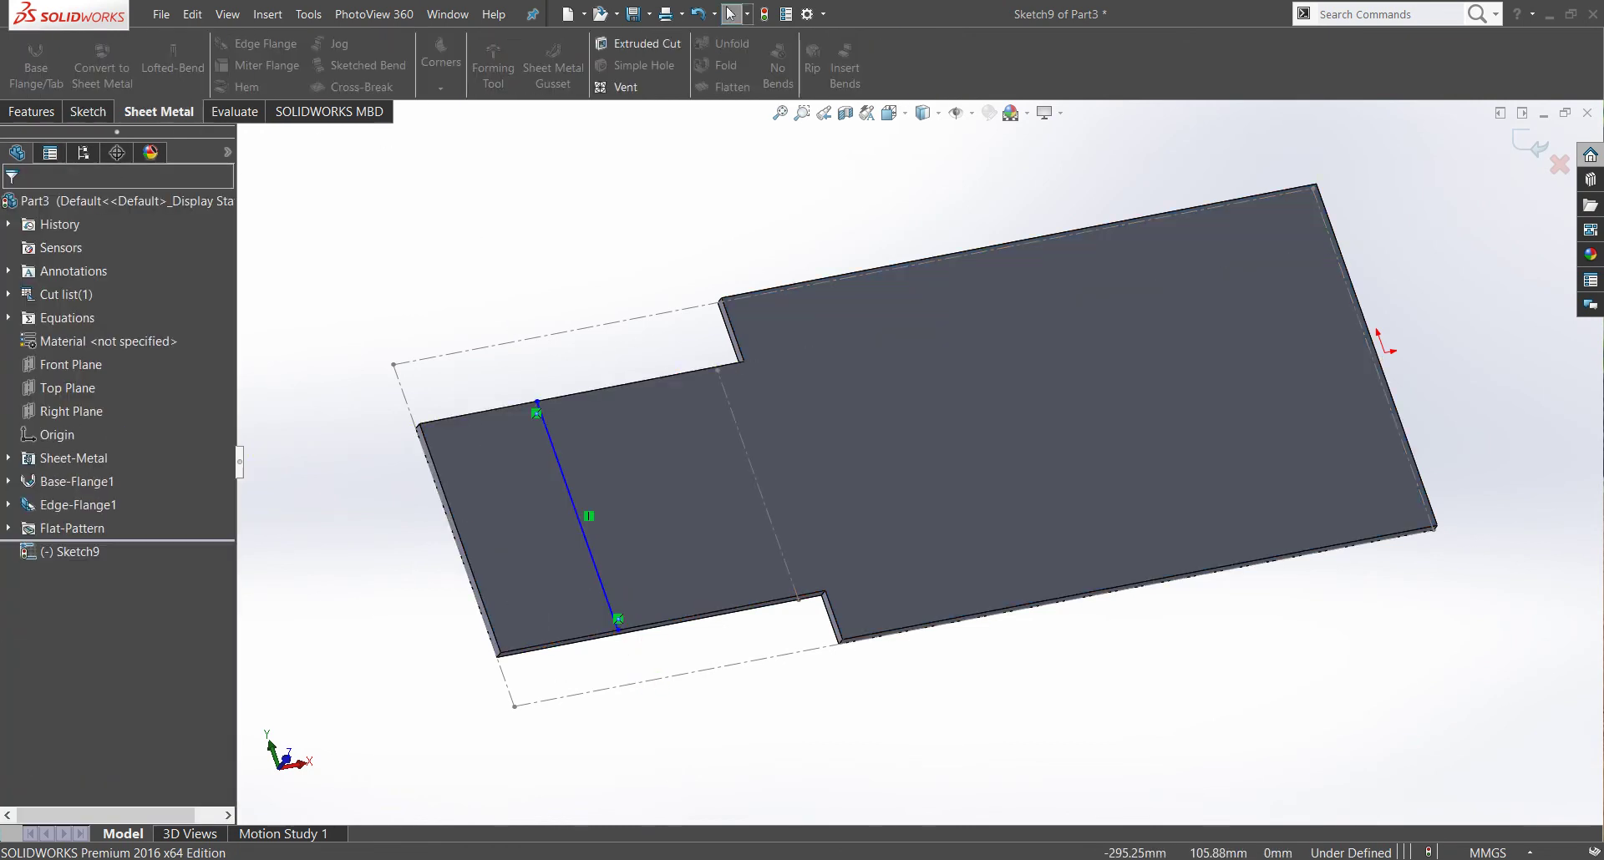
click(1537, 147)
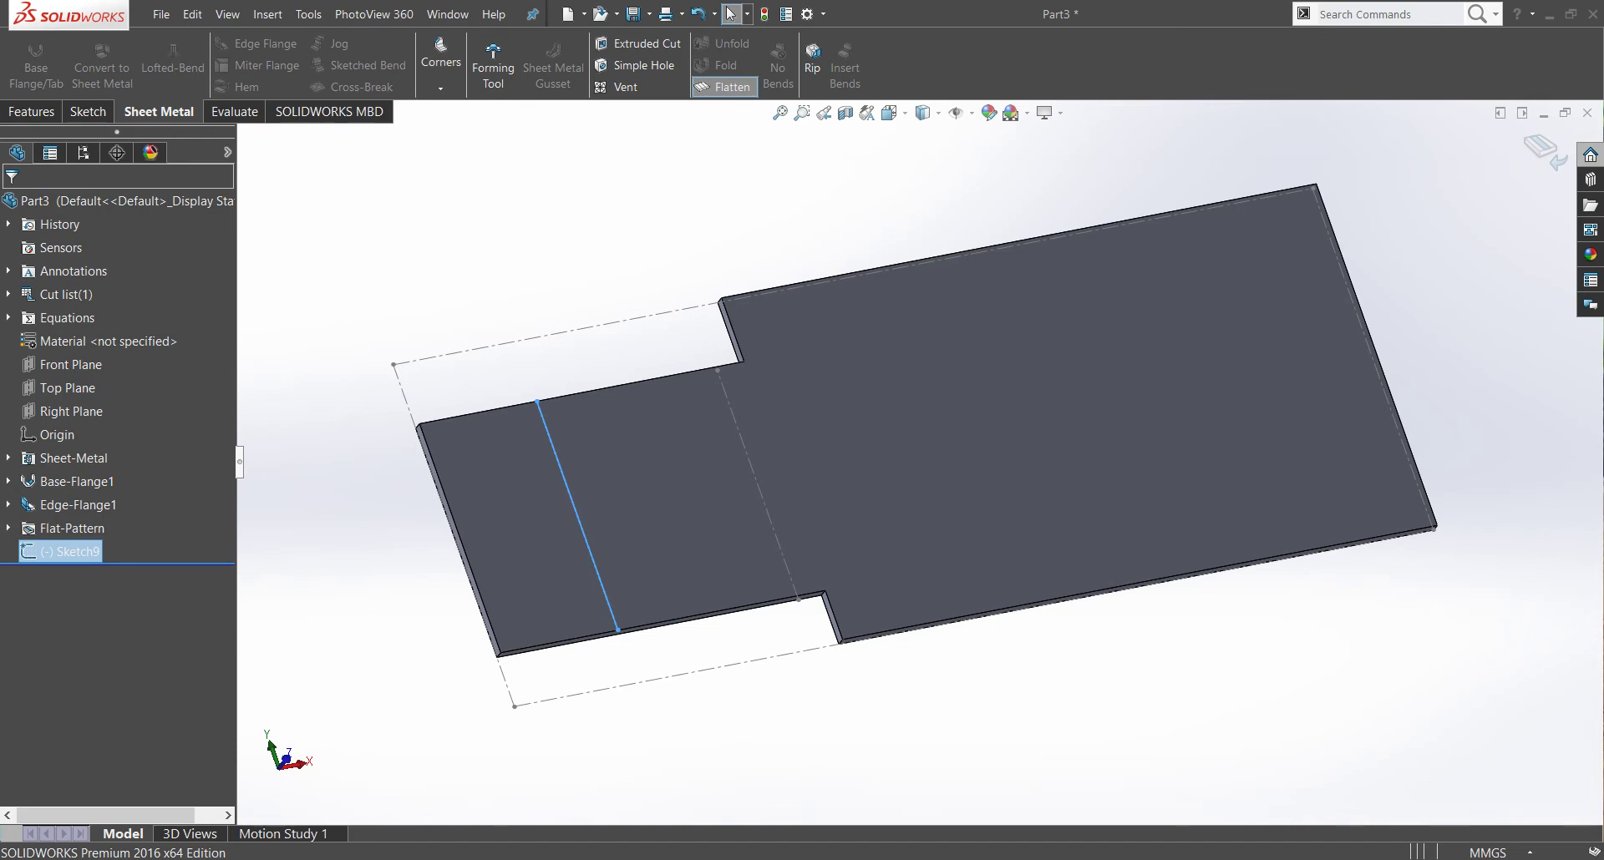
Step: Fold the part back from its flat pattern
click(860, 428)
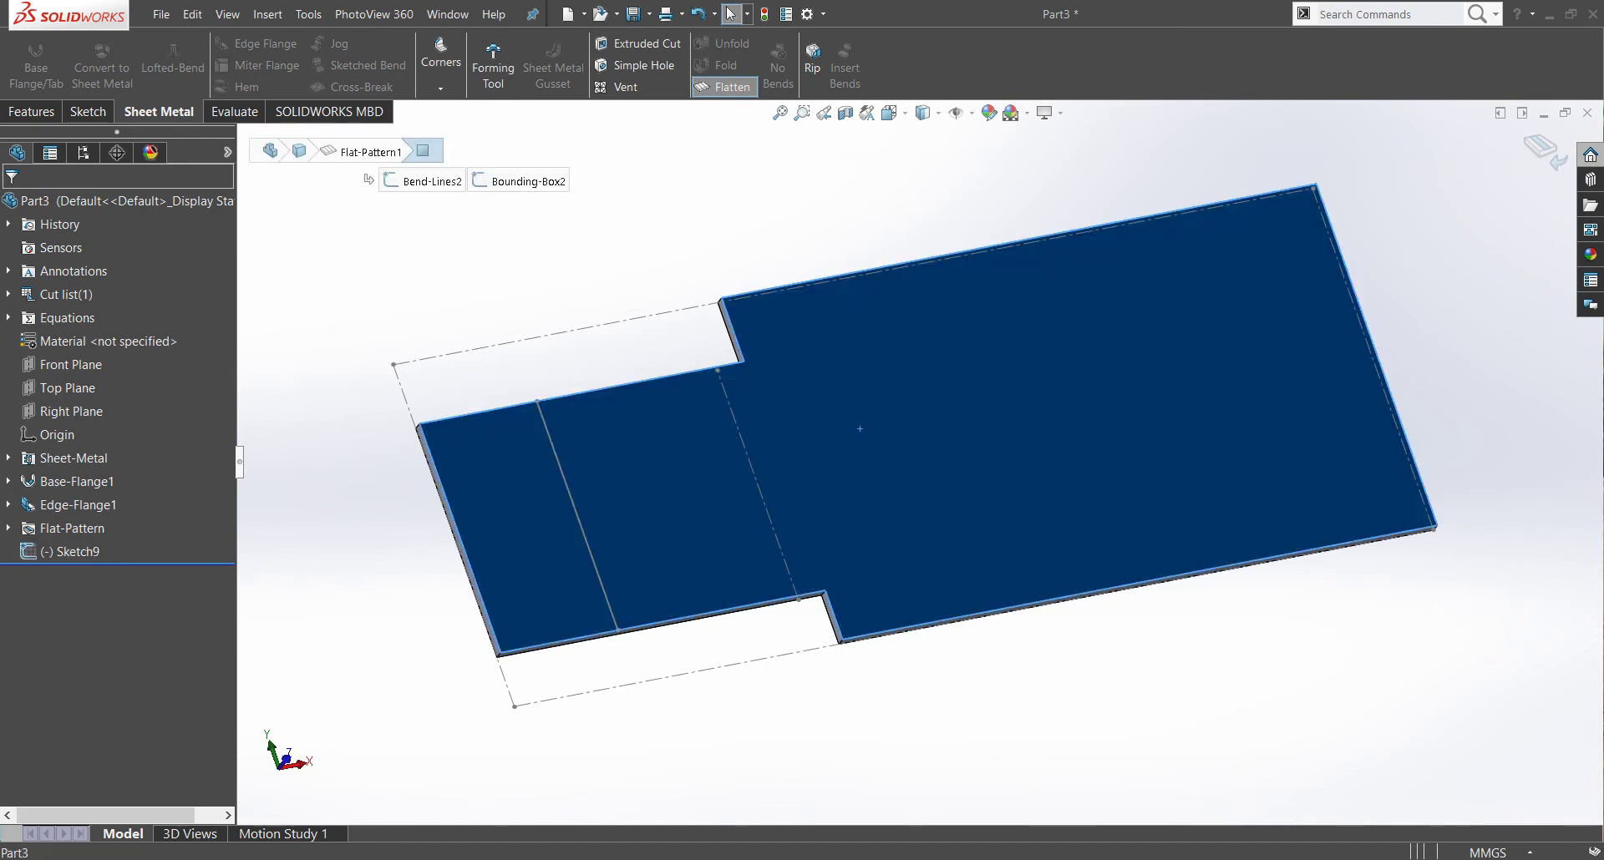
key(Escape)
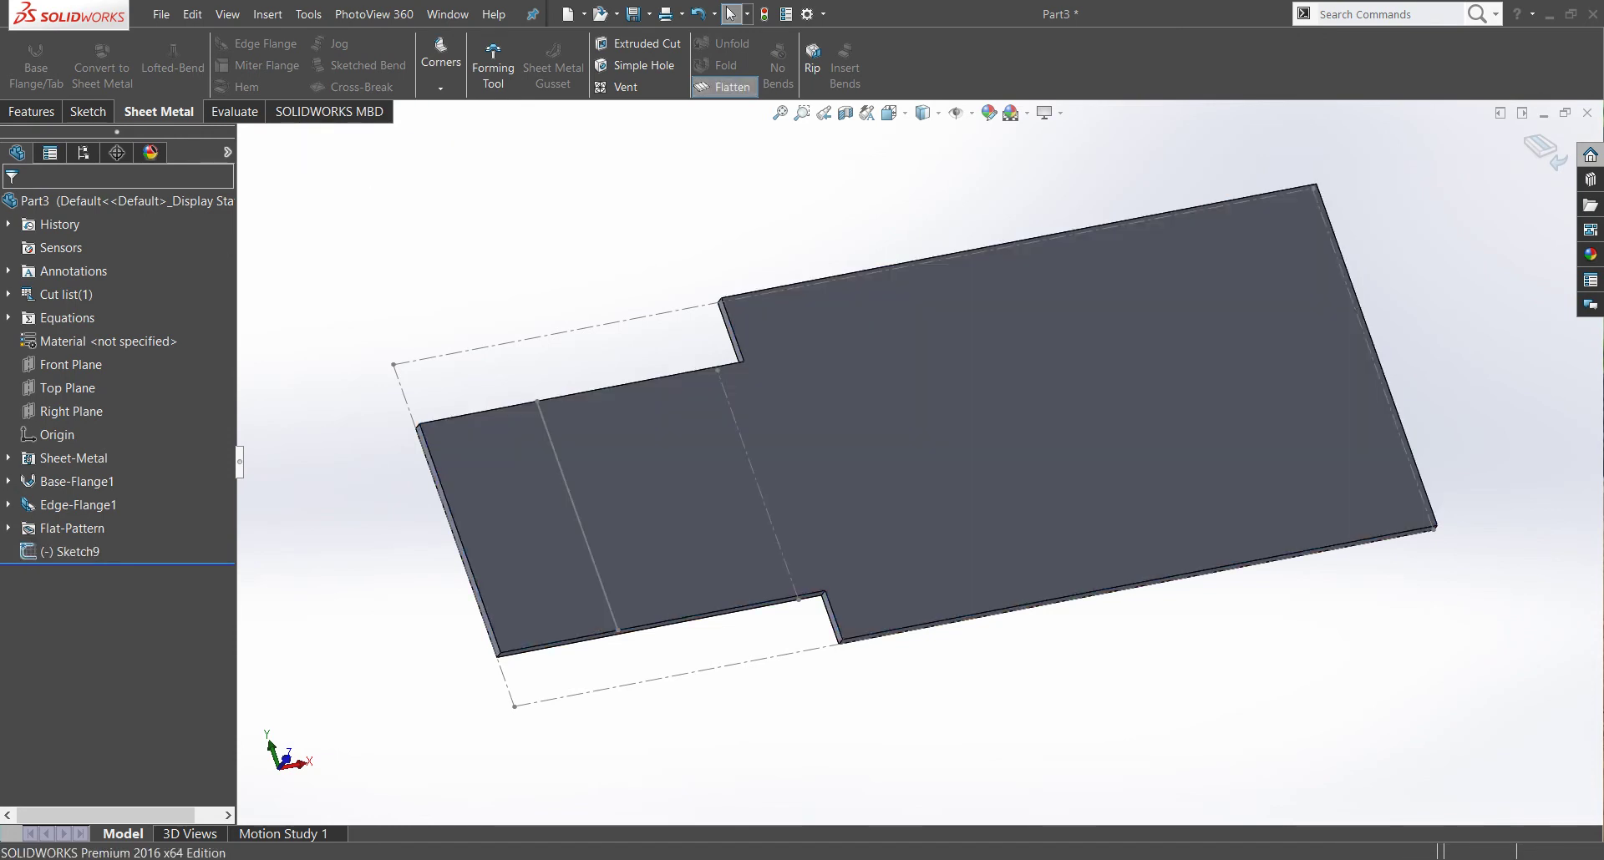
click(724, 87)
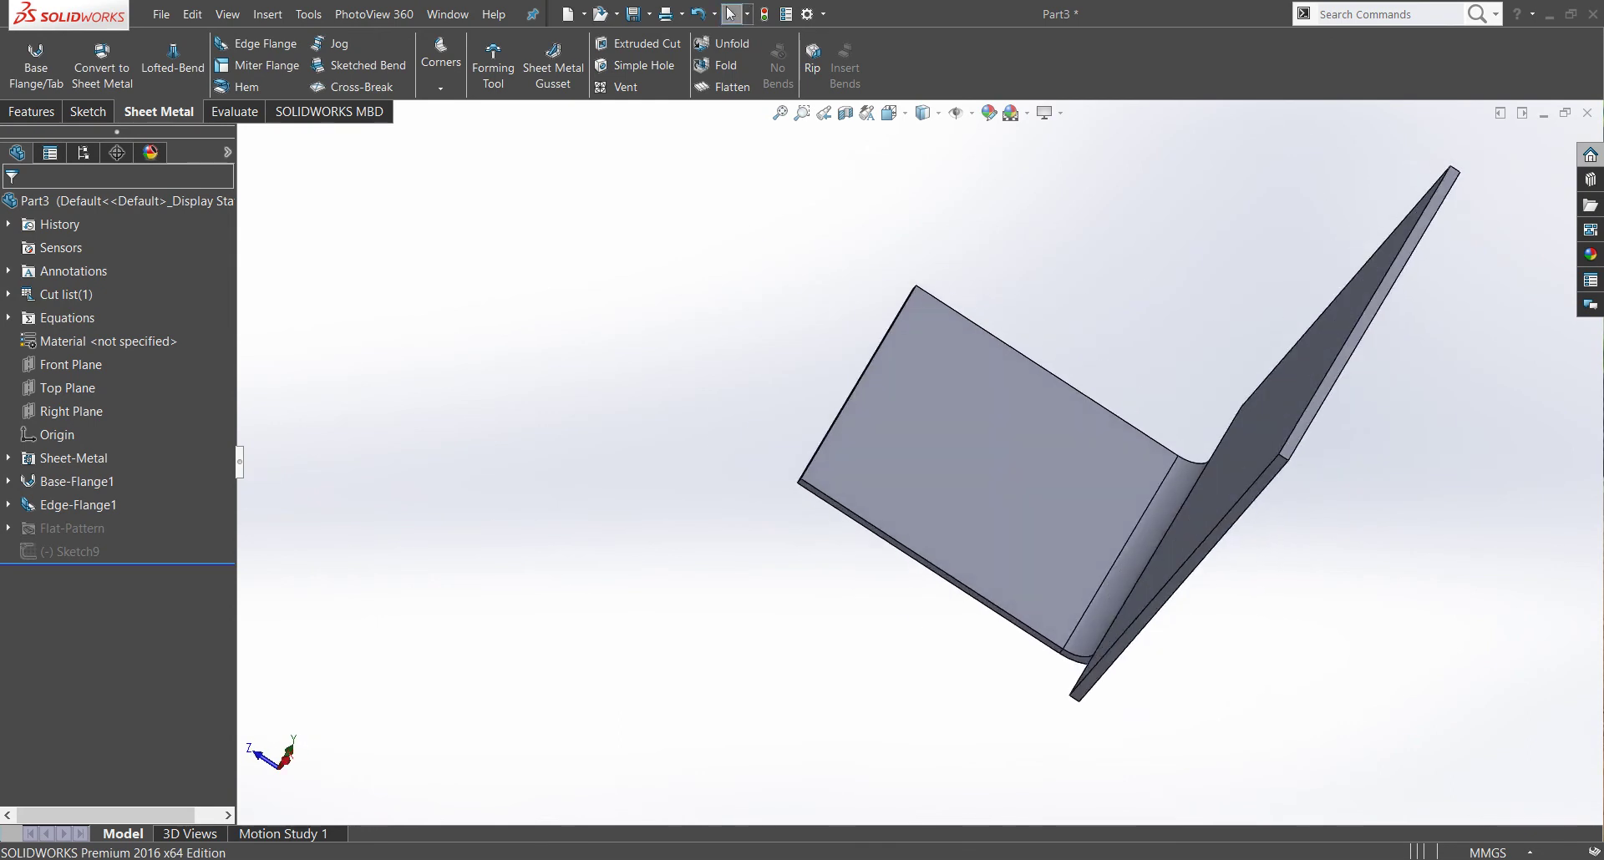
Step: Sketch a vertical line from top to bottom edge on the smaller flange face, creating Sketch10
right_click(940, 319)
click(969, 338)
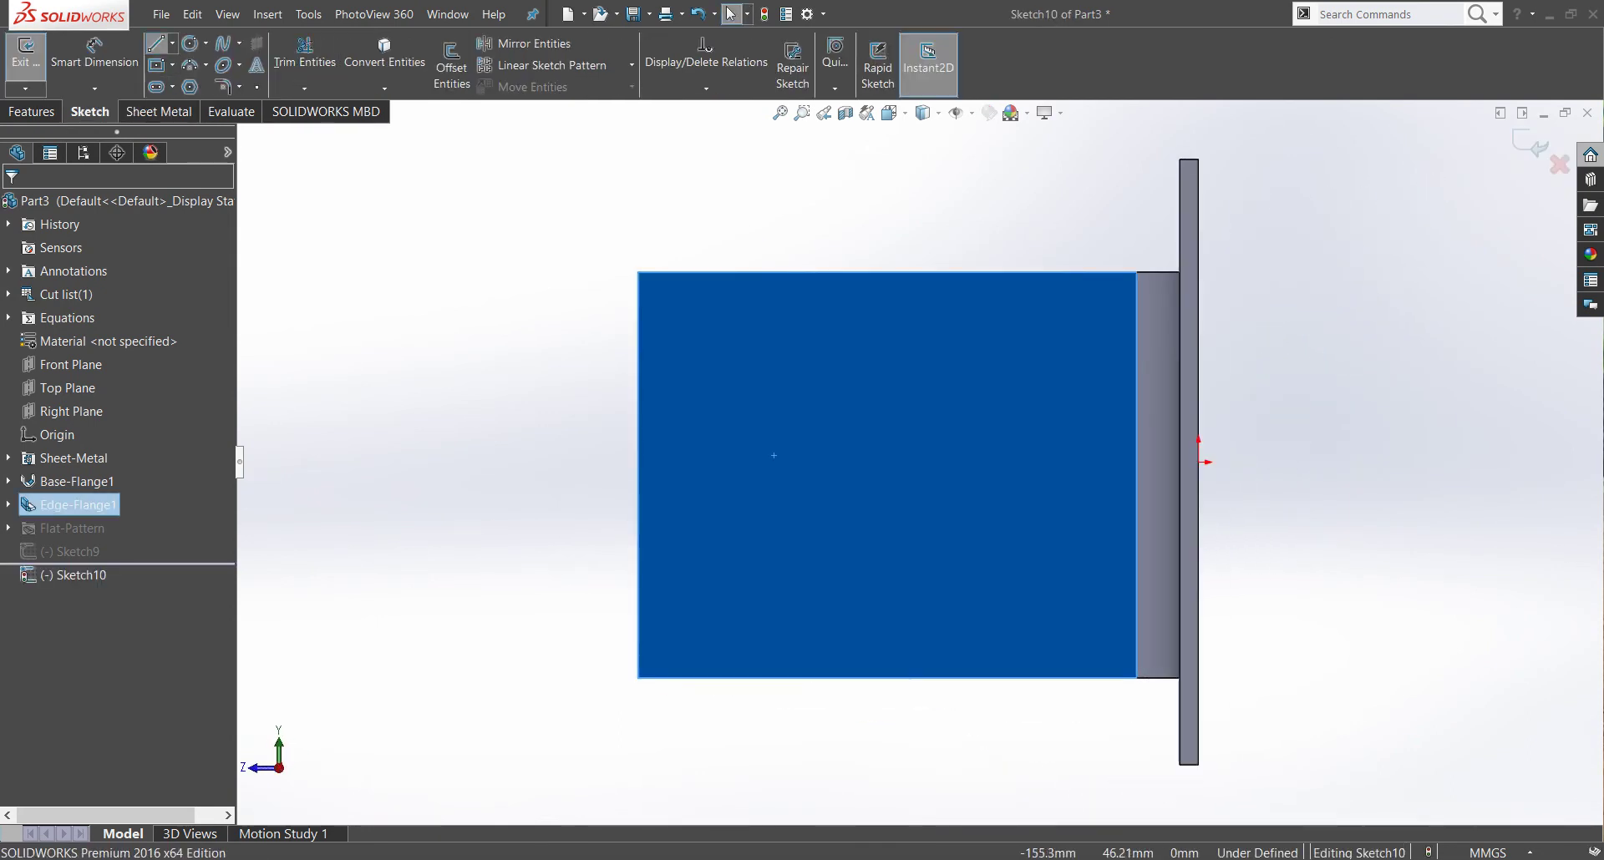
click(156, 43)
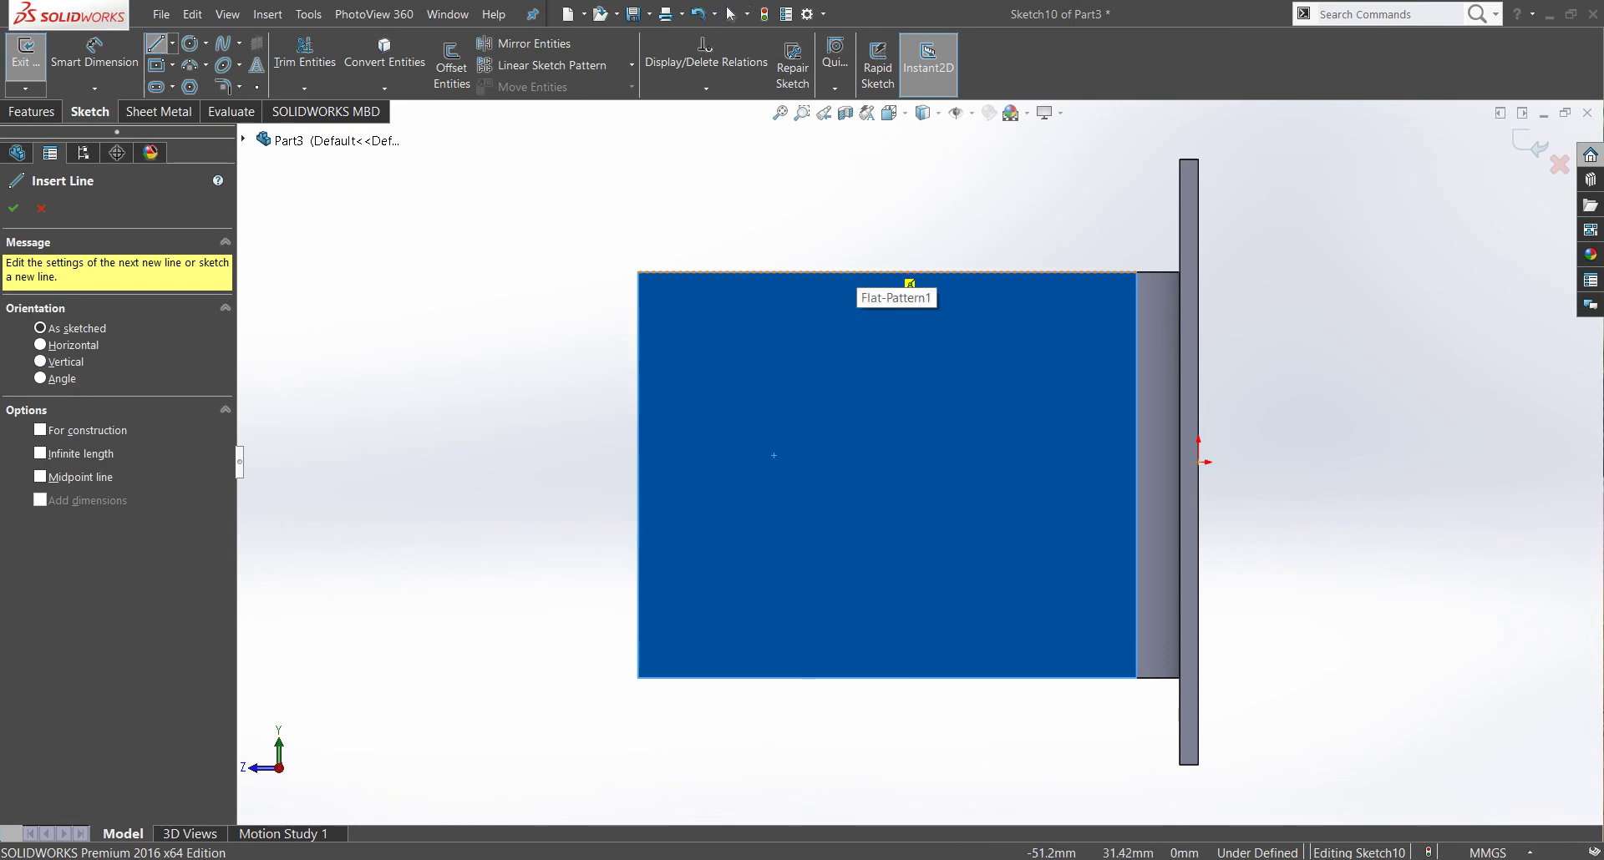
click(886, 270)
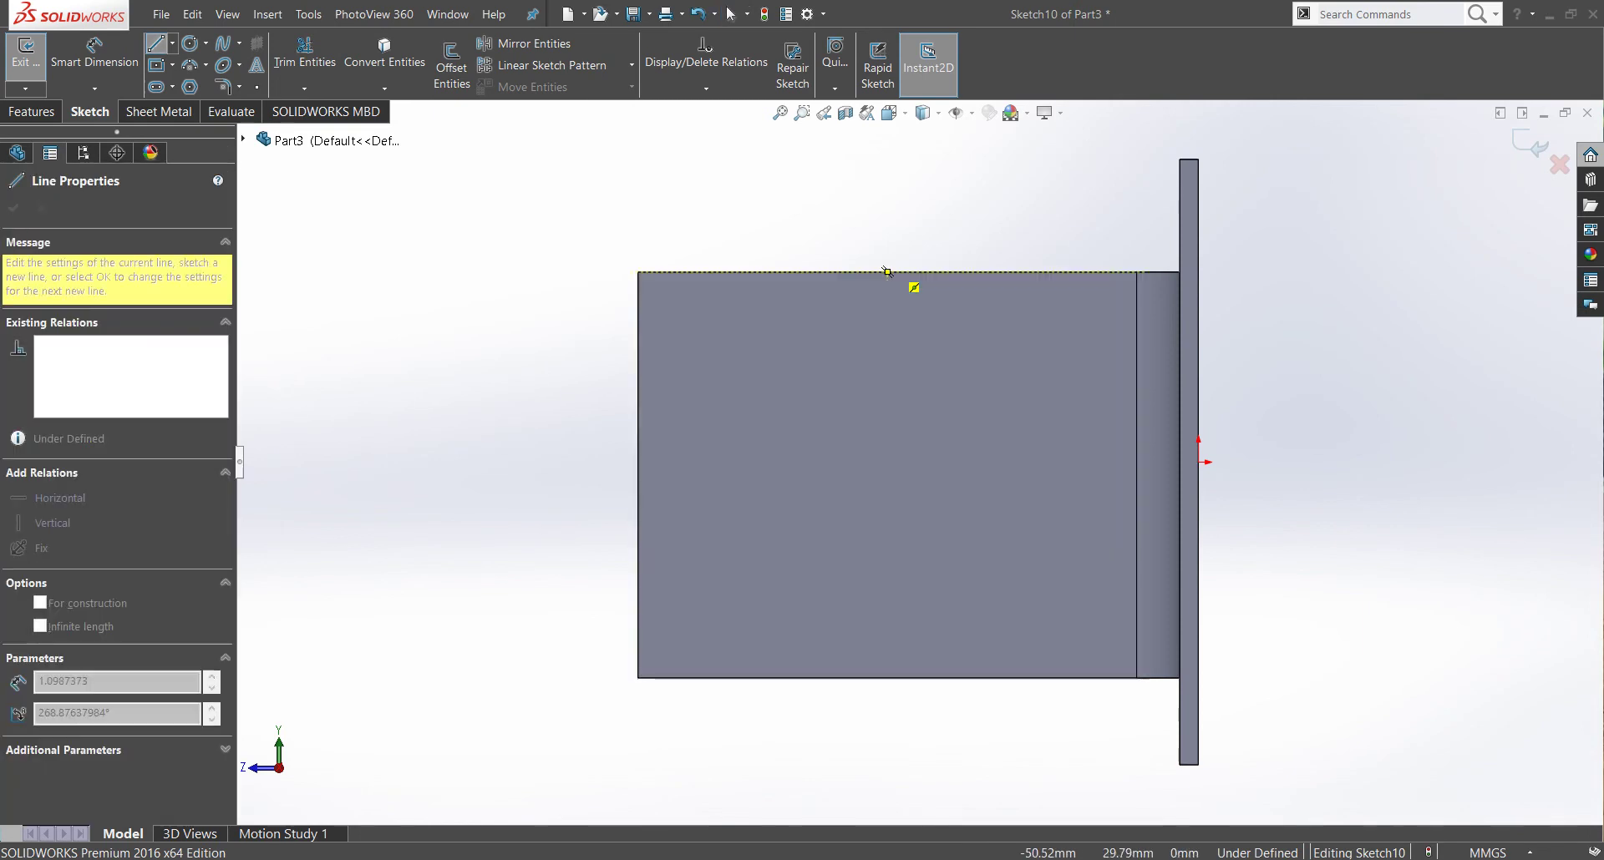
click(887, 677)
key(Escape)
key(Escape)
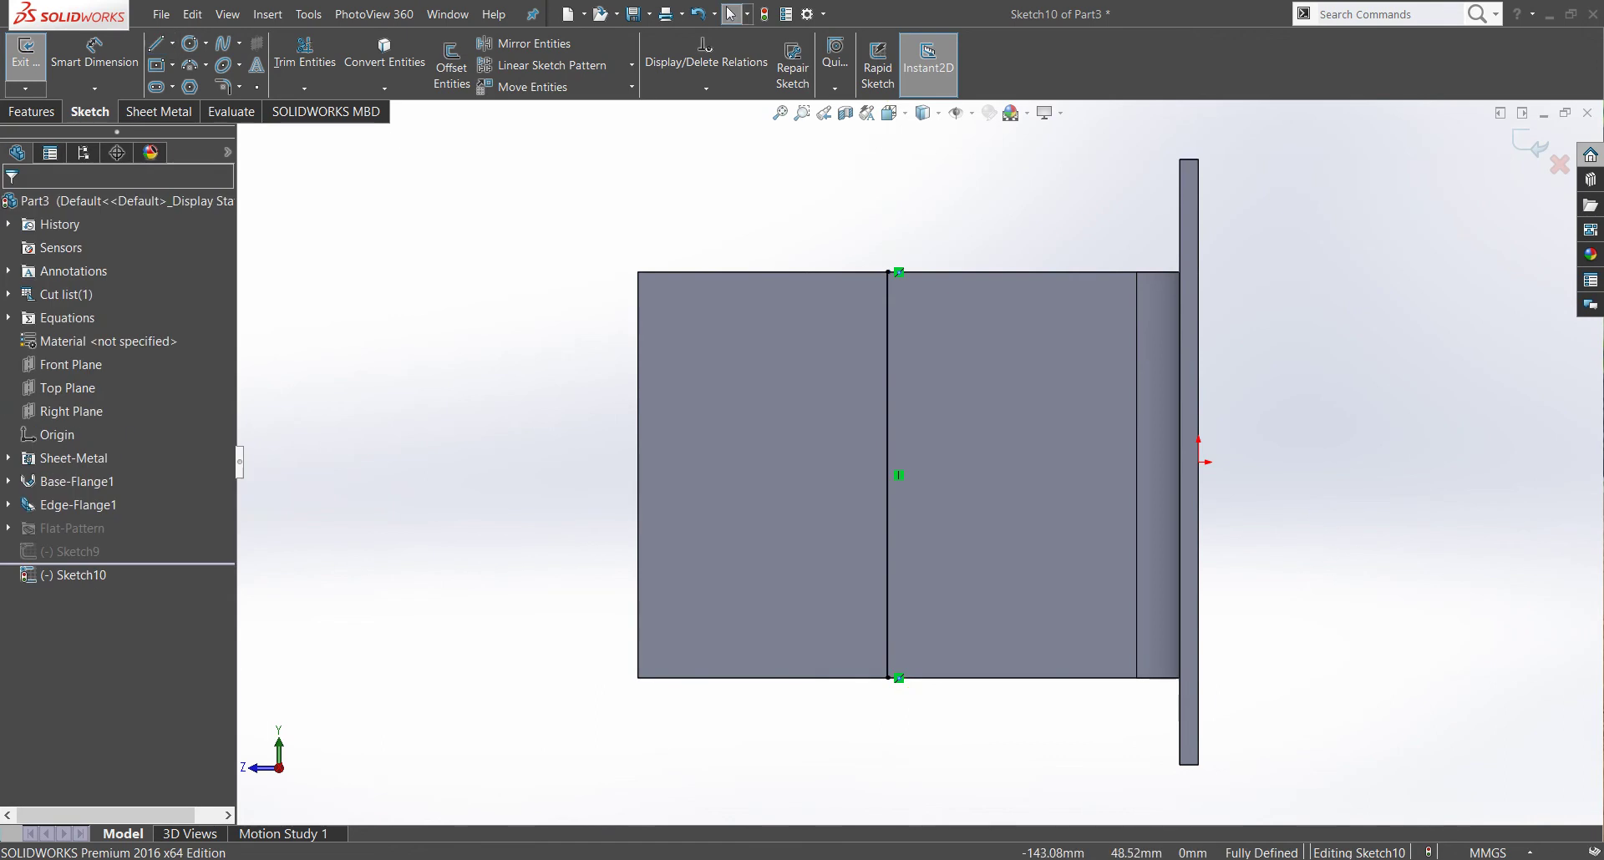
click(159, 111)
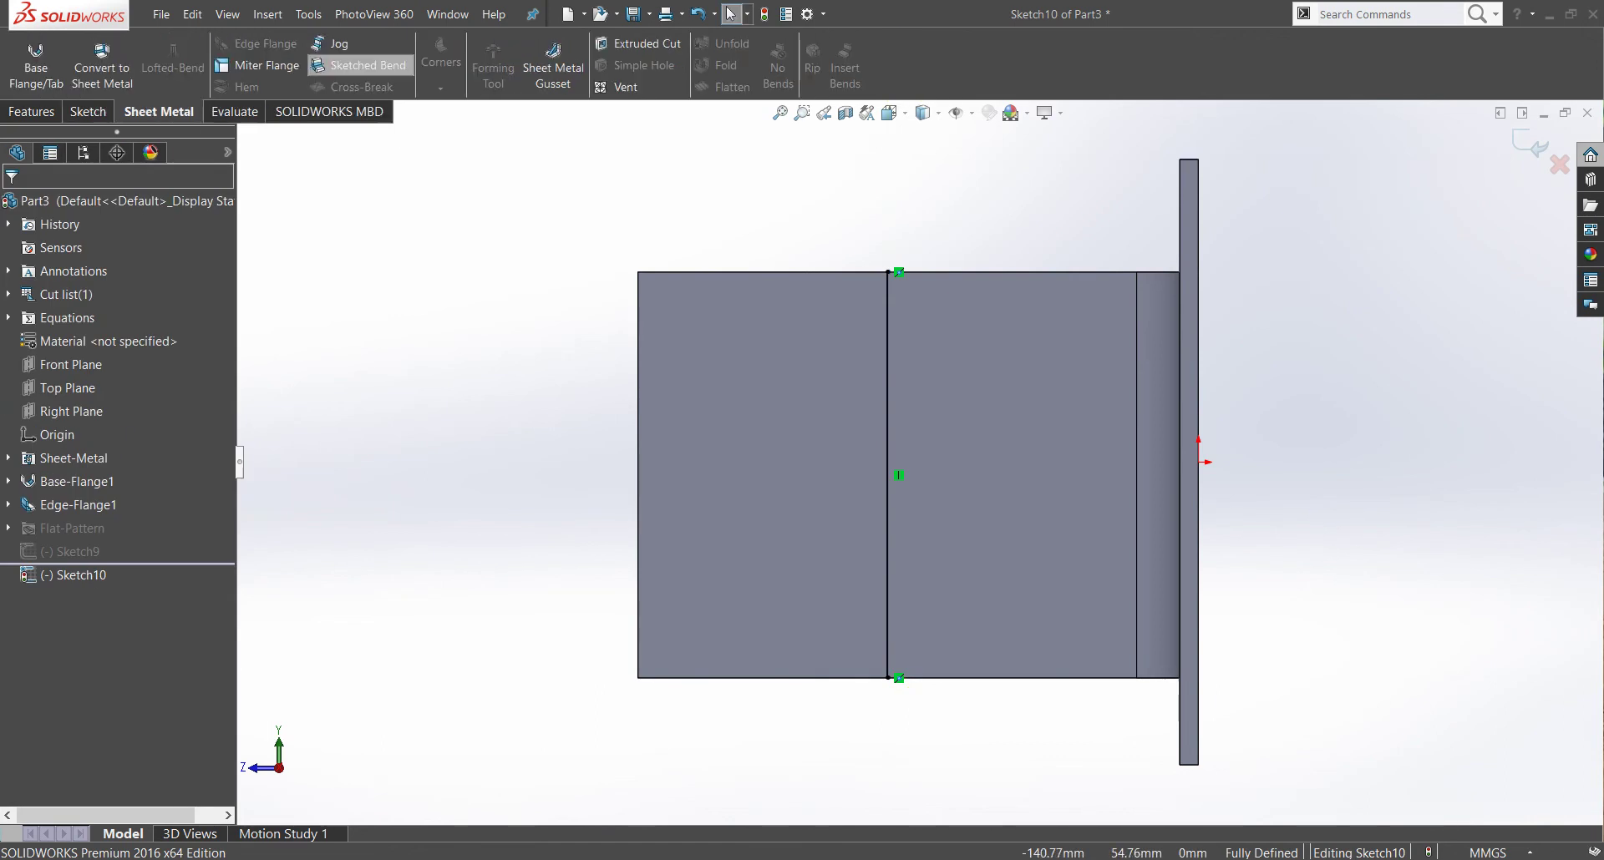
click(360, 65)
click(931, 397)
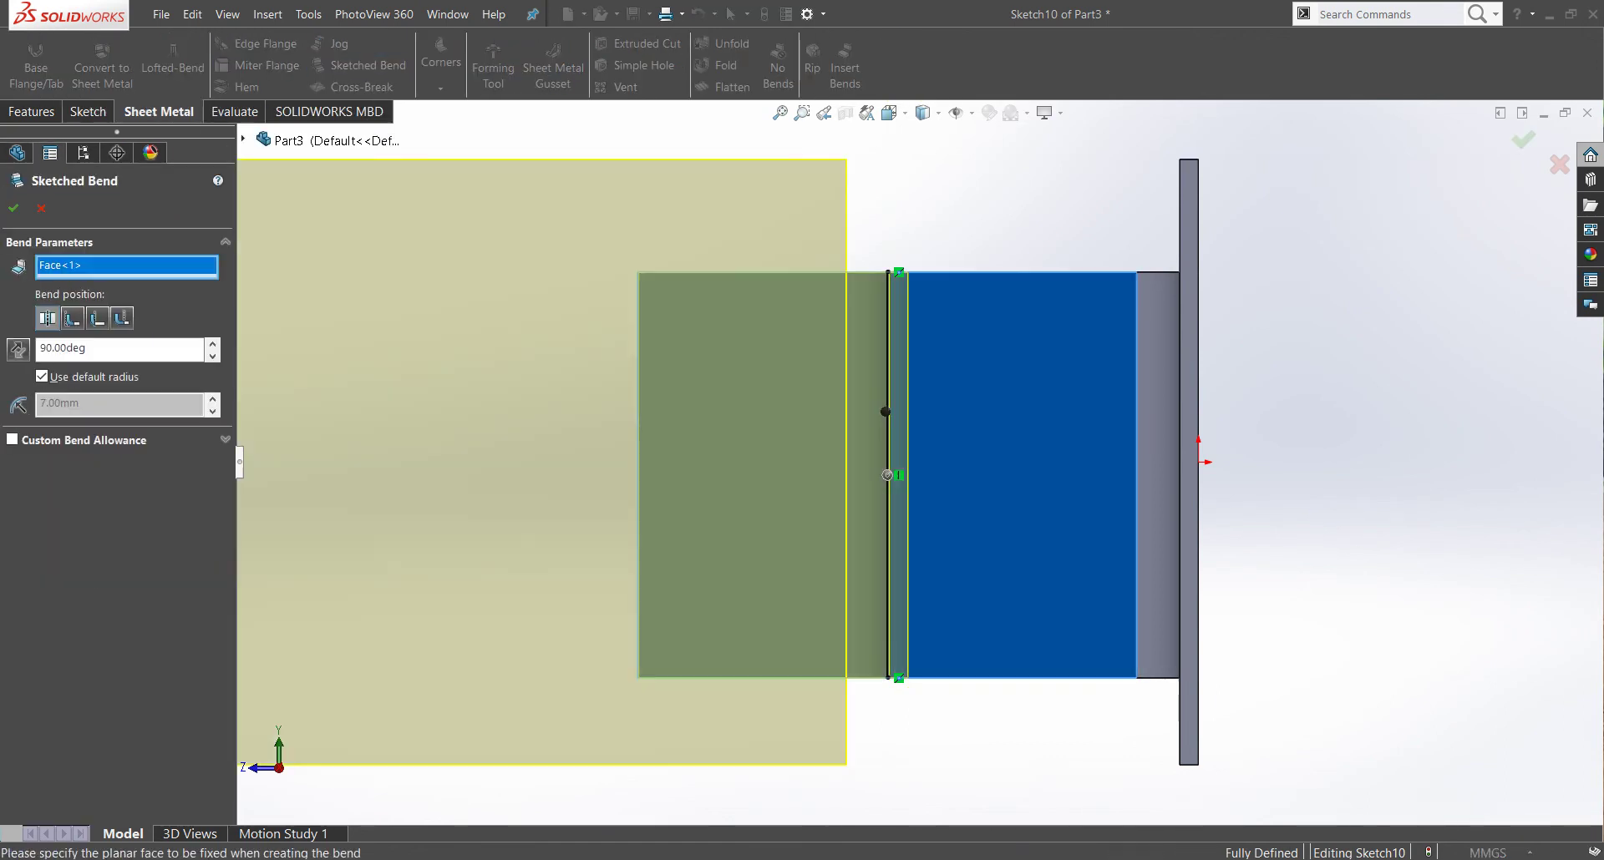
middle_drag(919, 476, 885, 584)
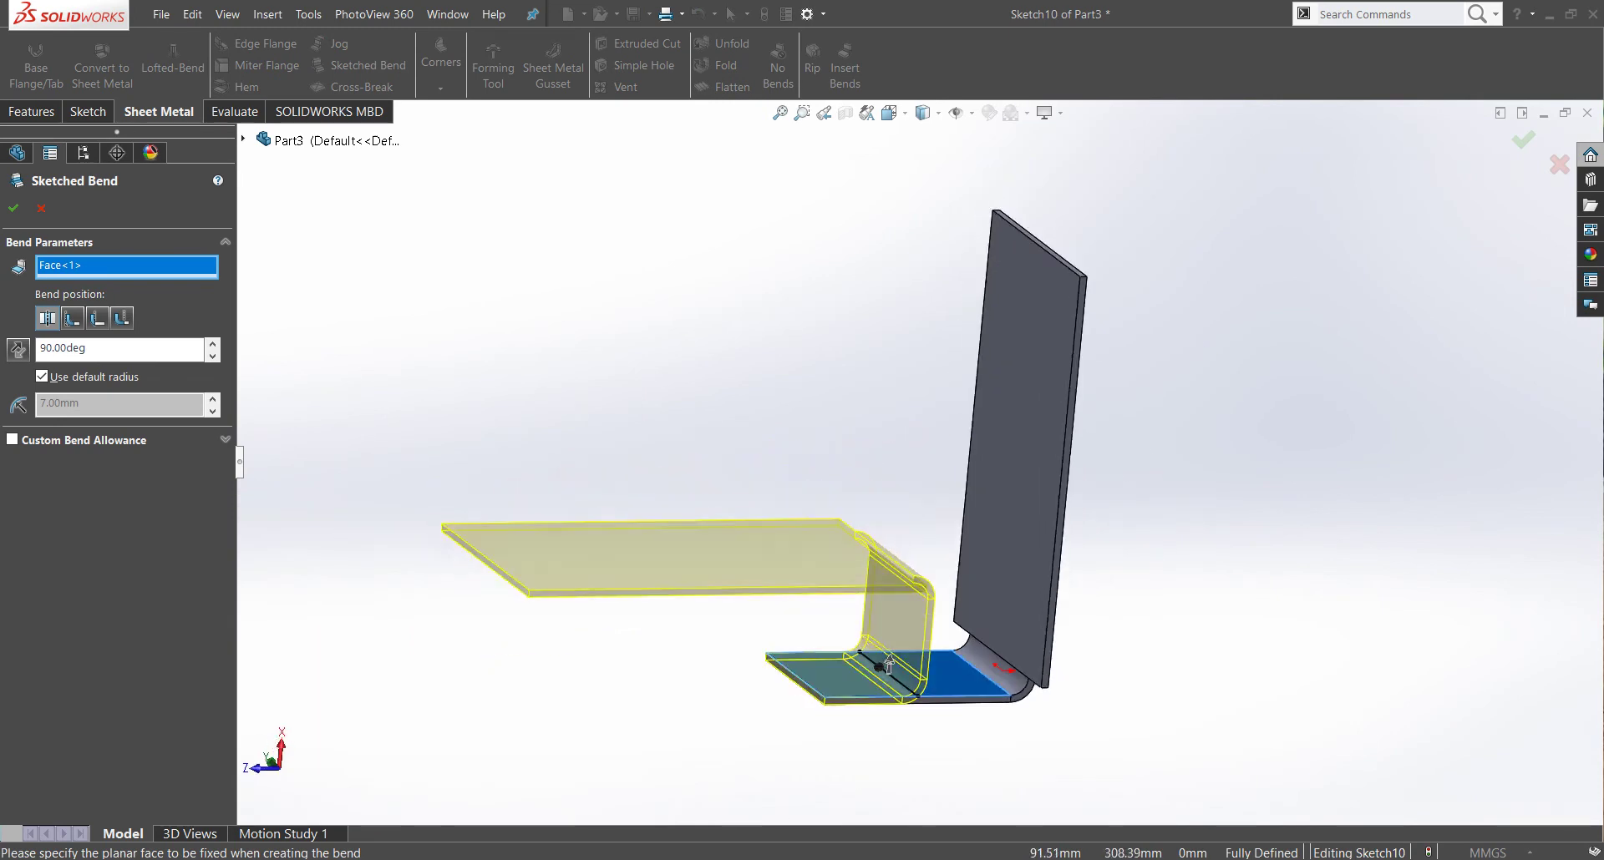
middle_drag(888, 666, 781, 532)
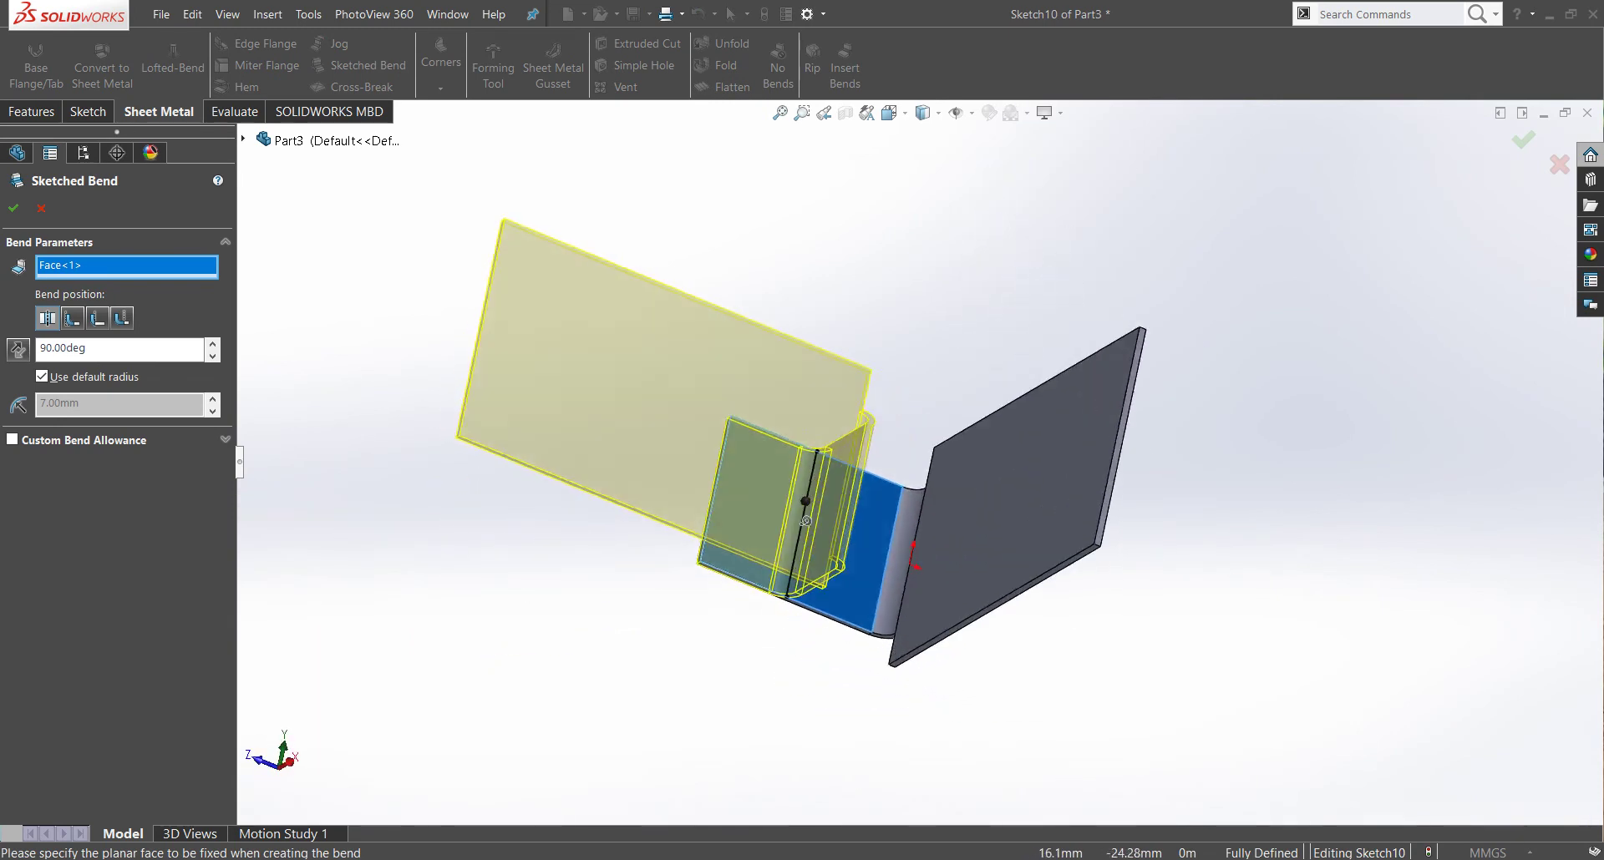
key(Escape)
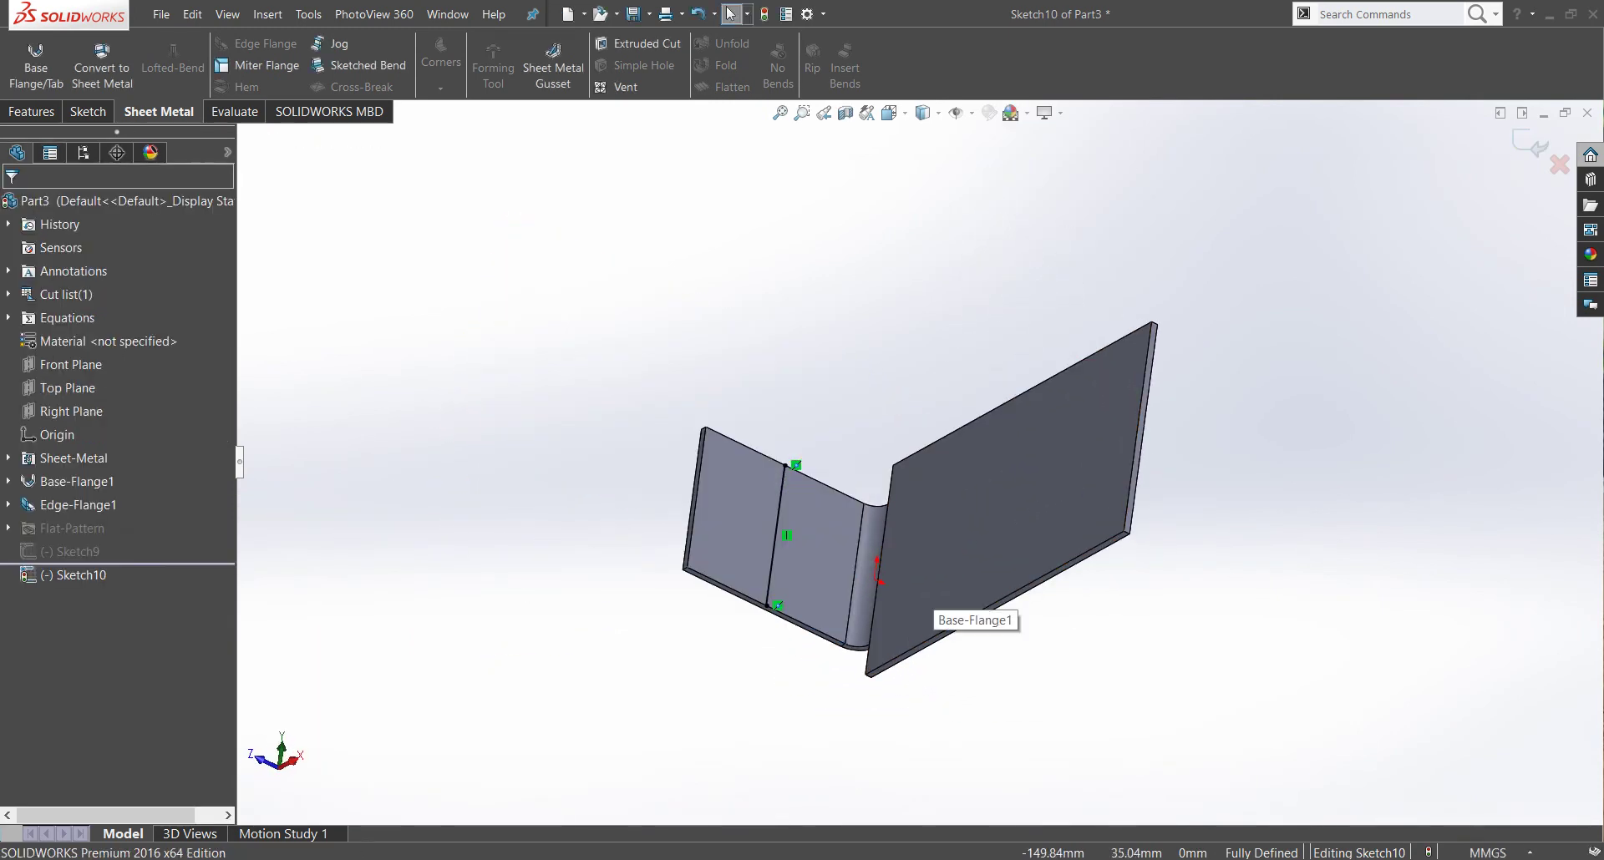
click(359, 65)
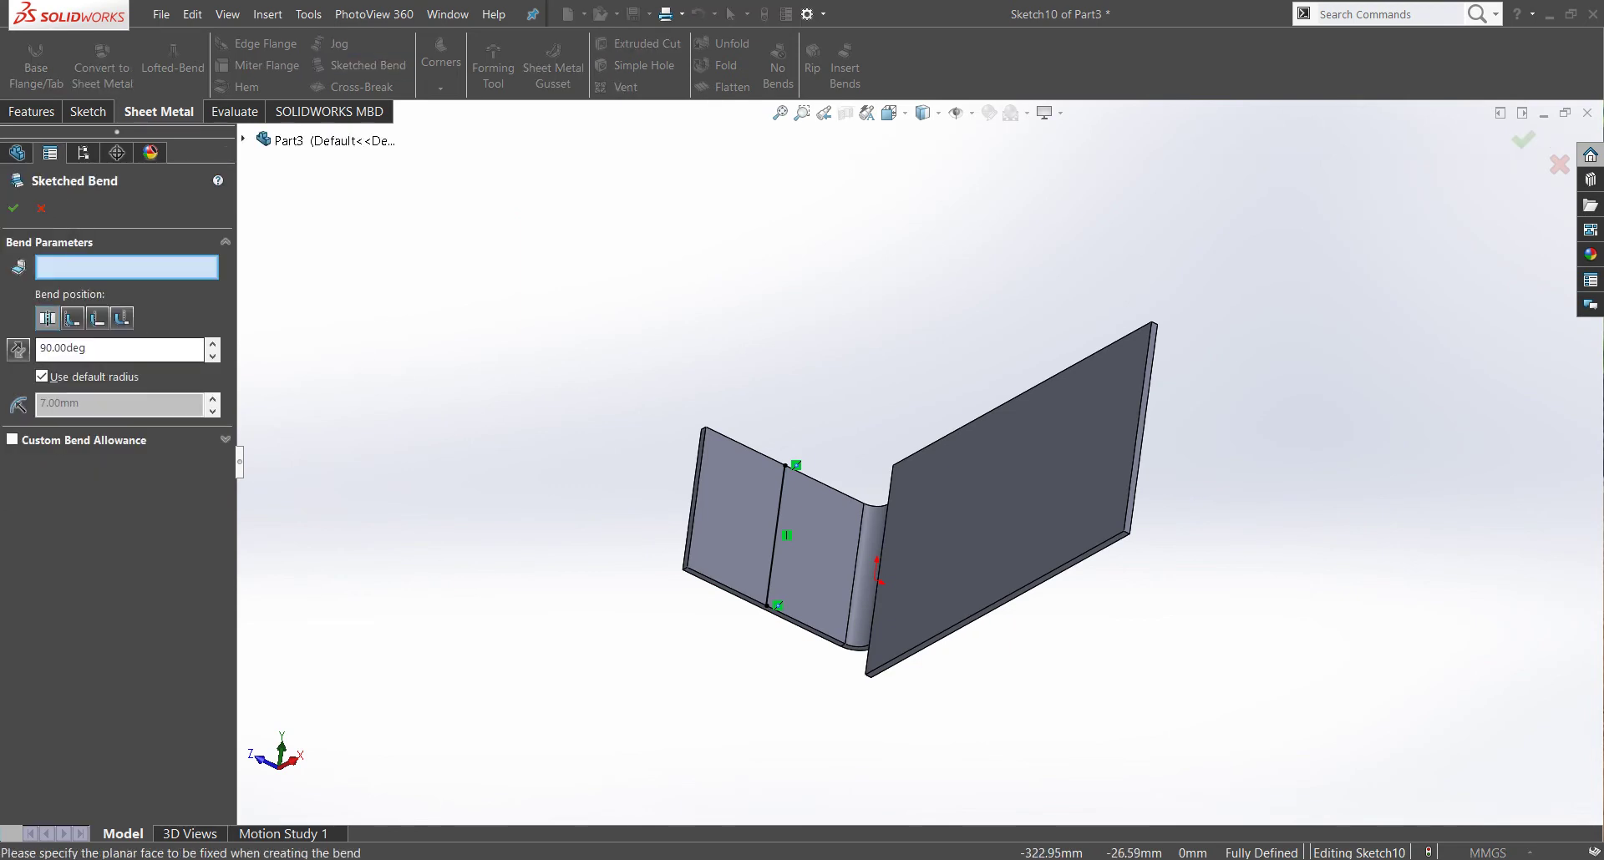
mouse_move(1086, 434)
middle_down()
mouse_move(1122, 416)
mouse_move(1097, 367)
middle_up()
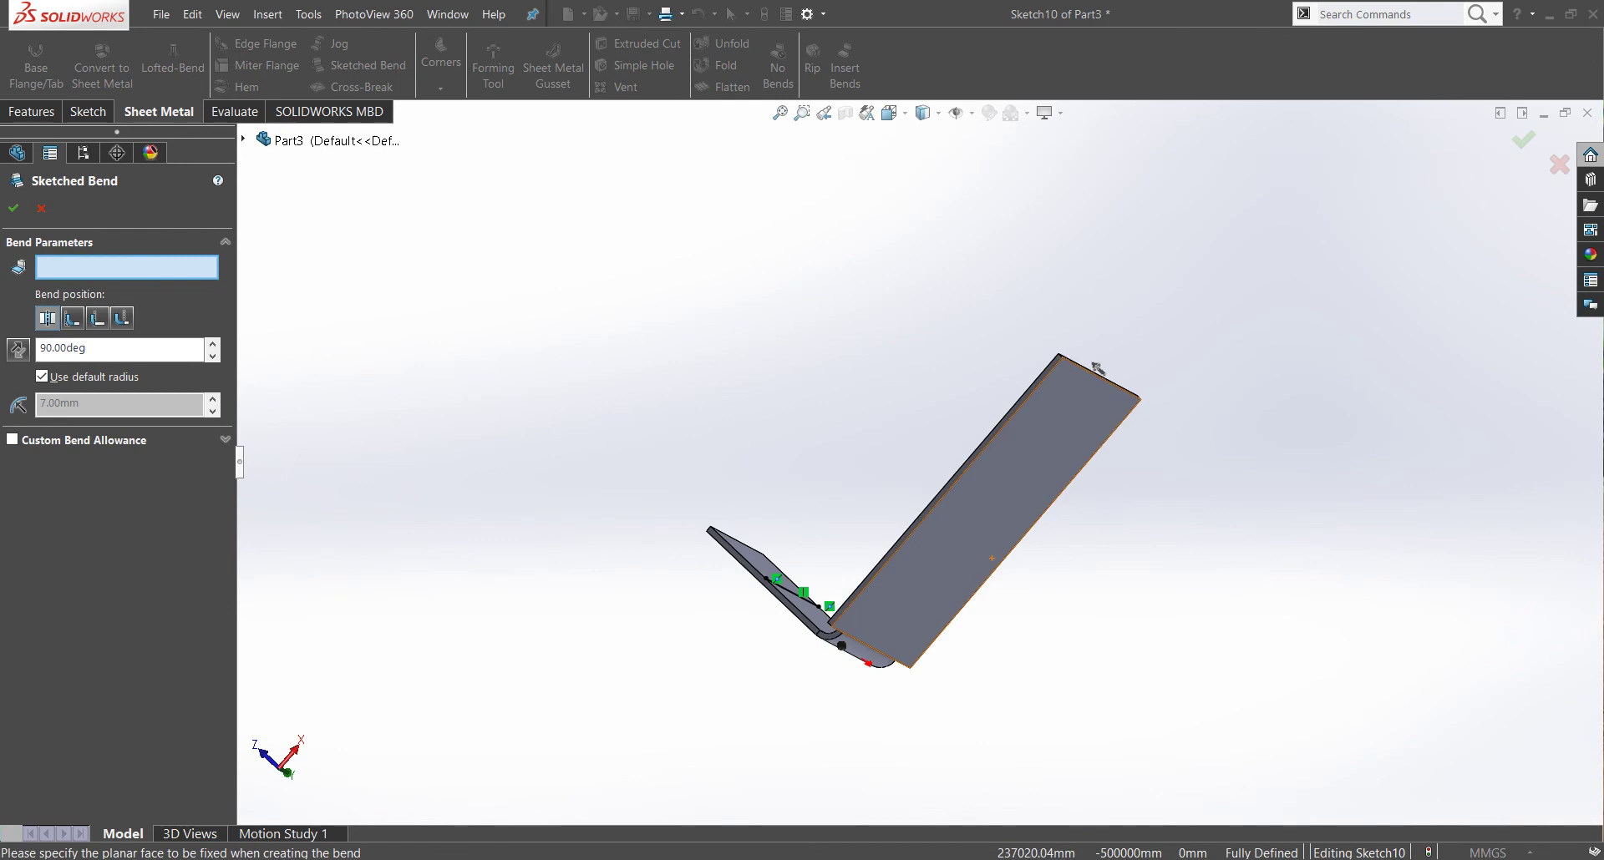
scroll(1136, 265, down, 2)
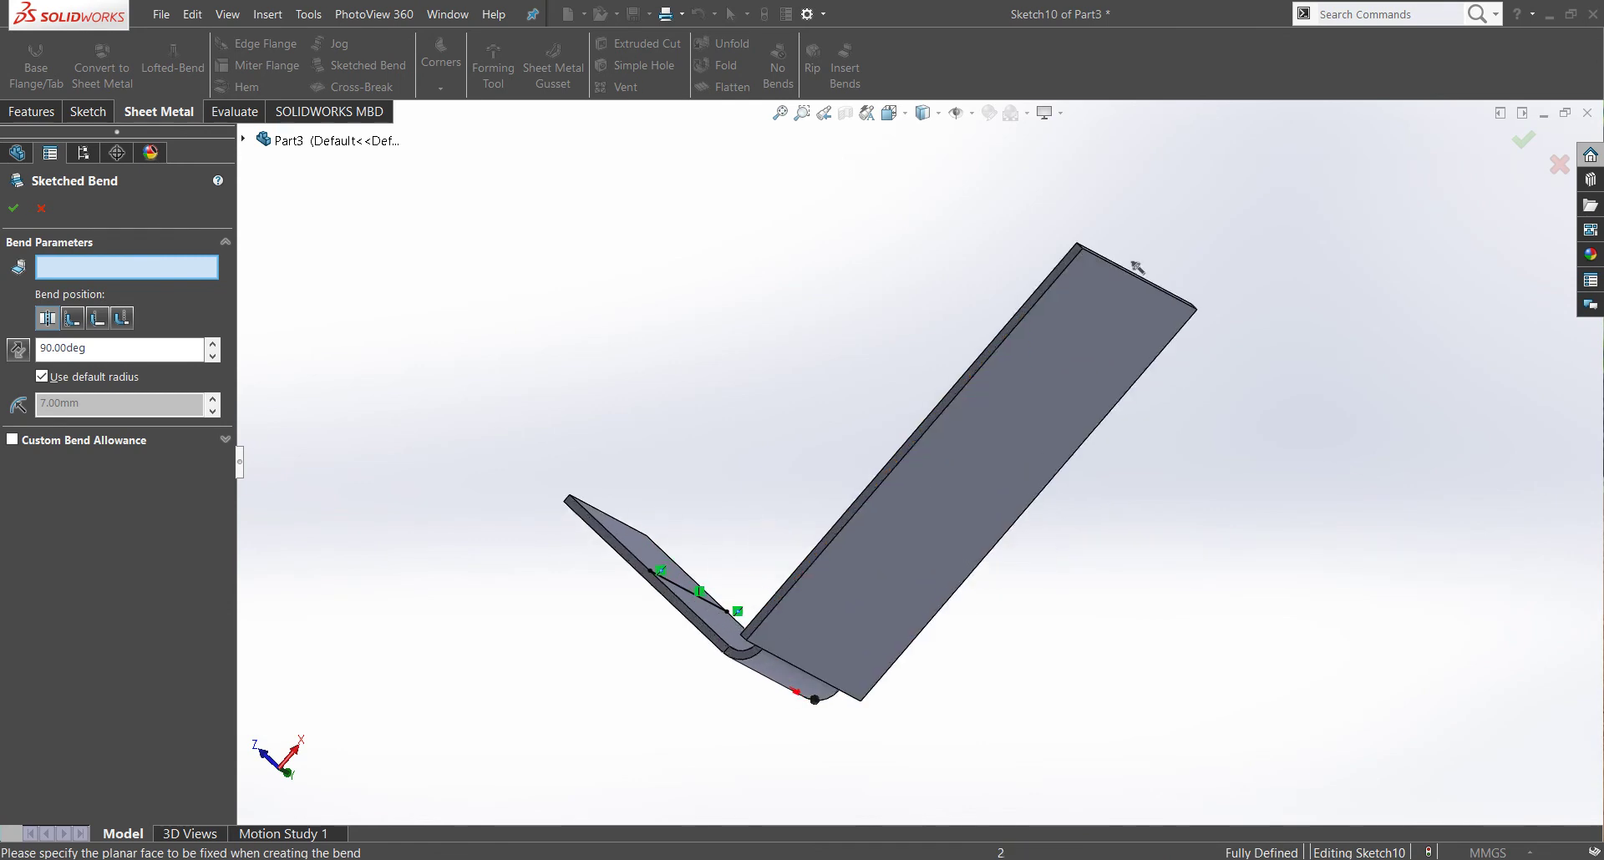
middle_drag(1136, 266, 1159, 324)
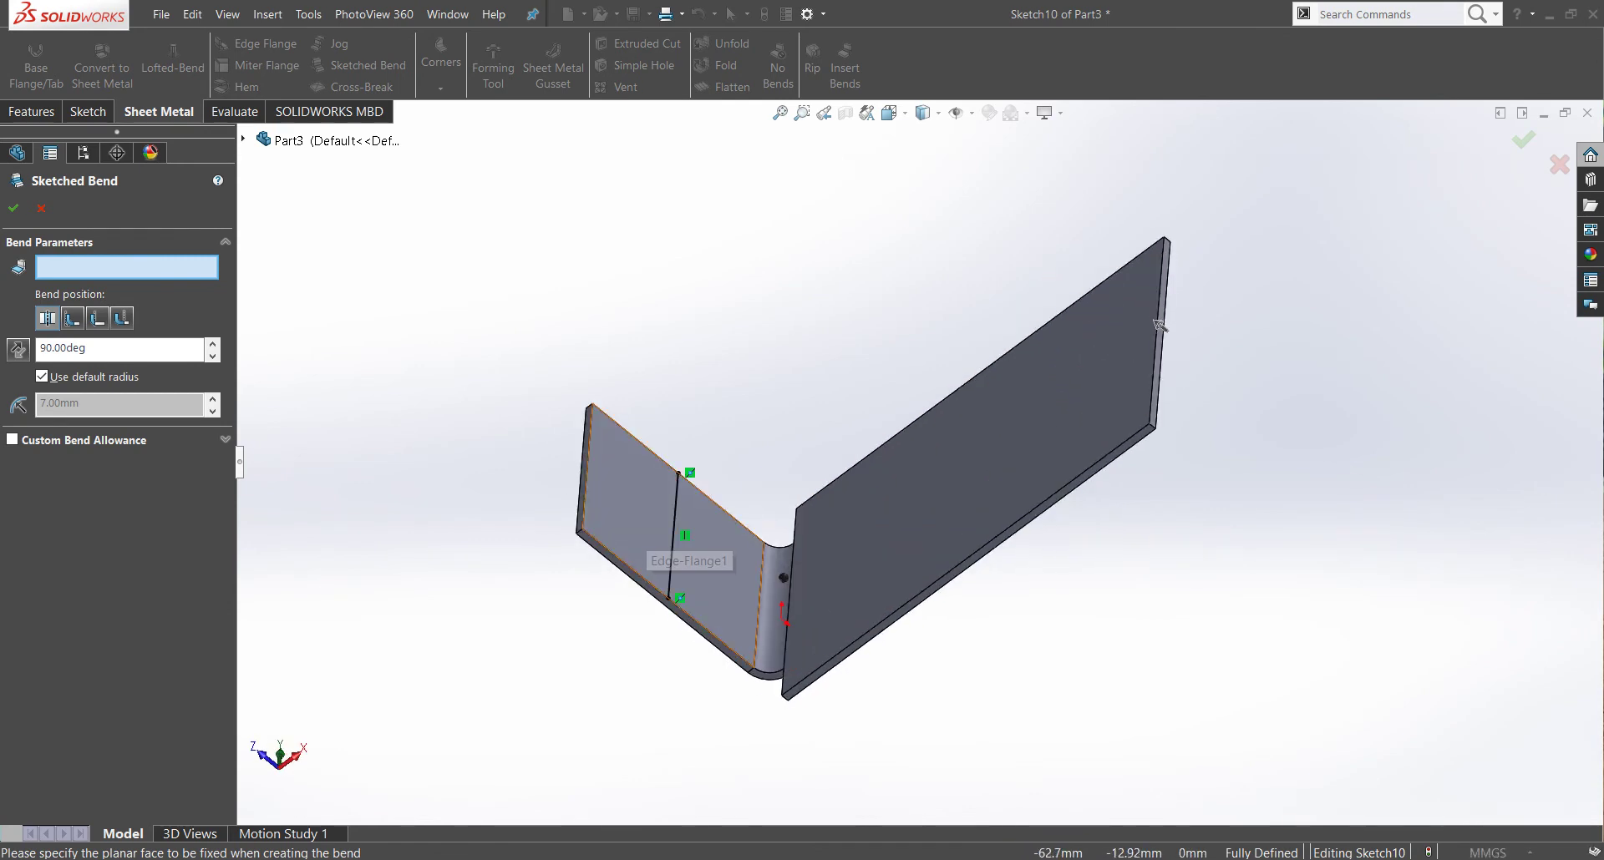
click(680, 531)
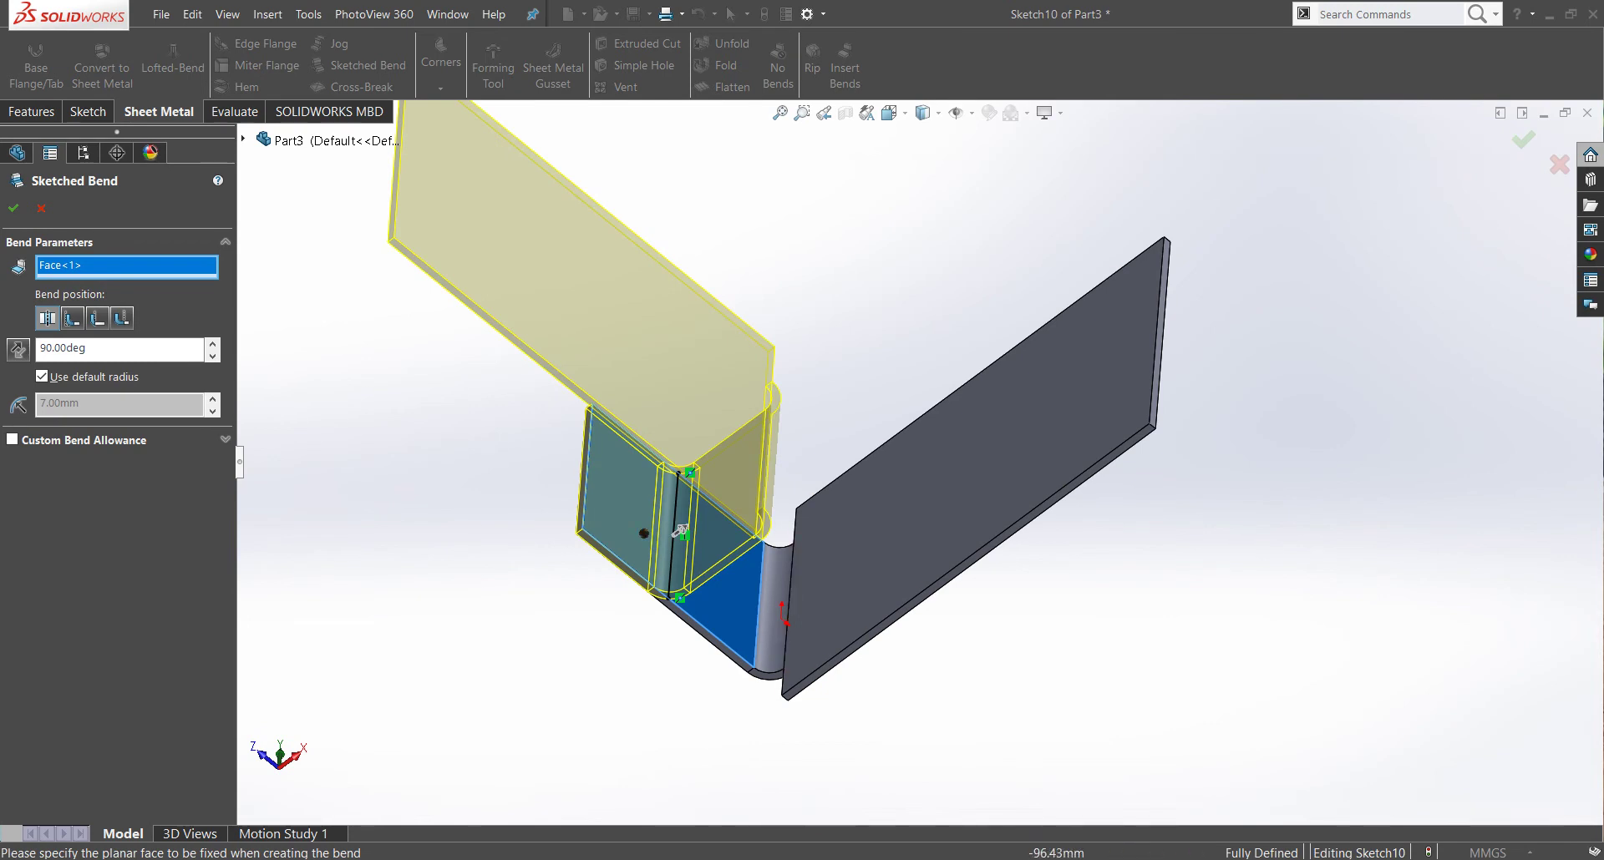
middle_drag(680, 531, 703, 518)
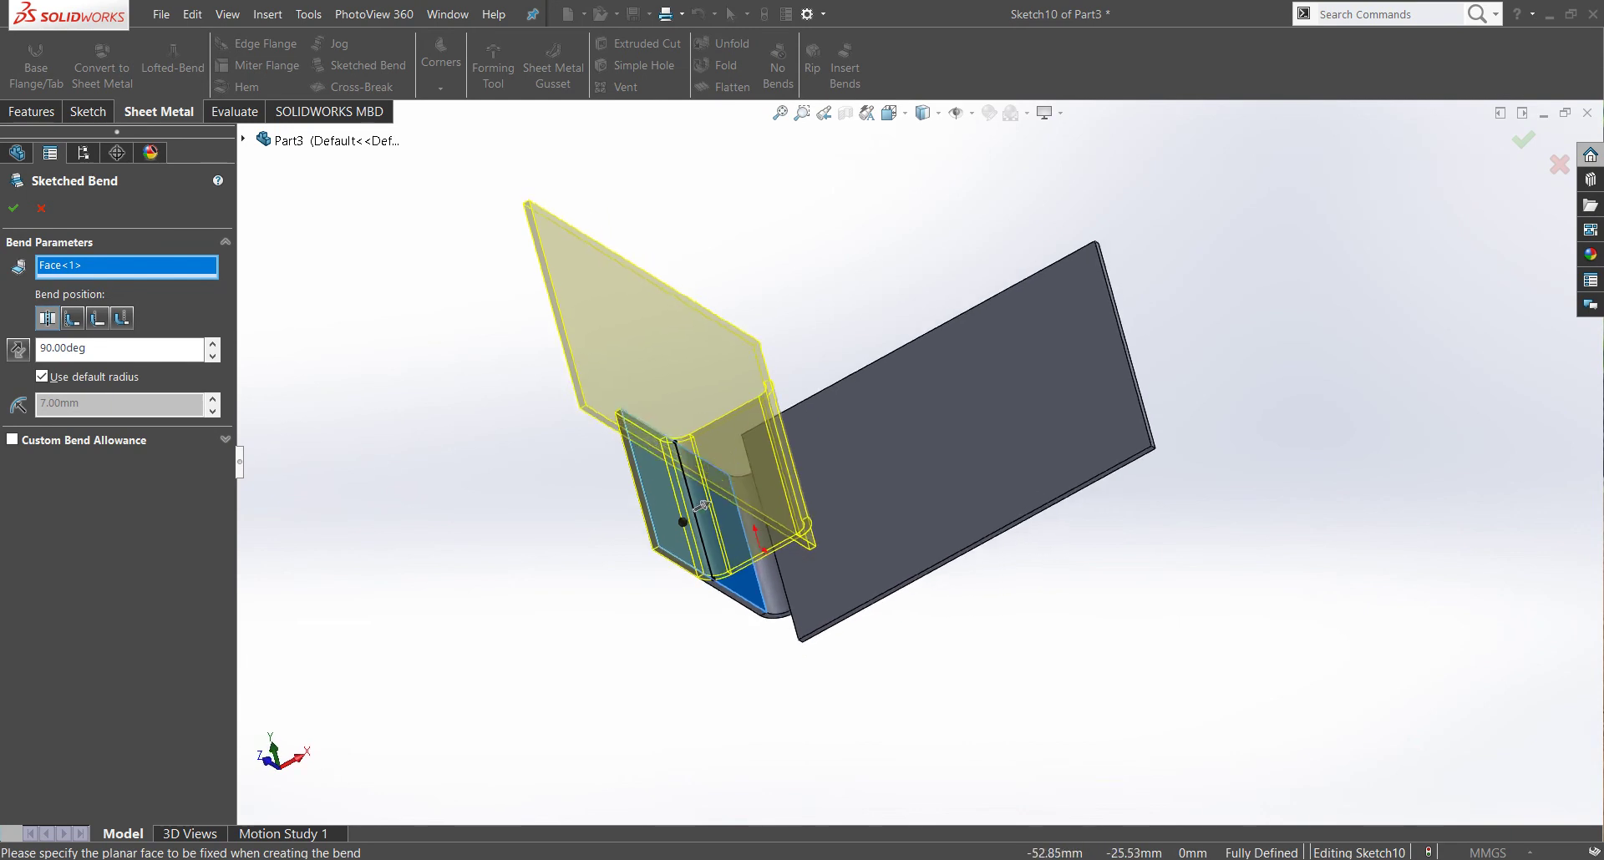
scroll(704, 518, down, 3)
mouse_move(703, 518)
middle_down()
mouse_move(790, 518)
mouse_move(910, 488)
mouse_move(919, 468)
middle_up()
key(Escape)
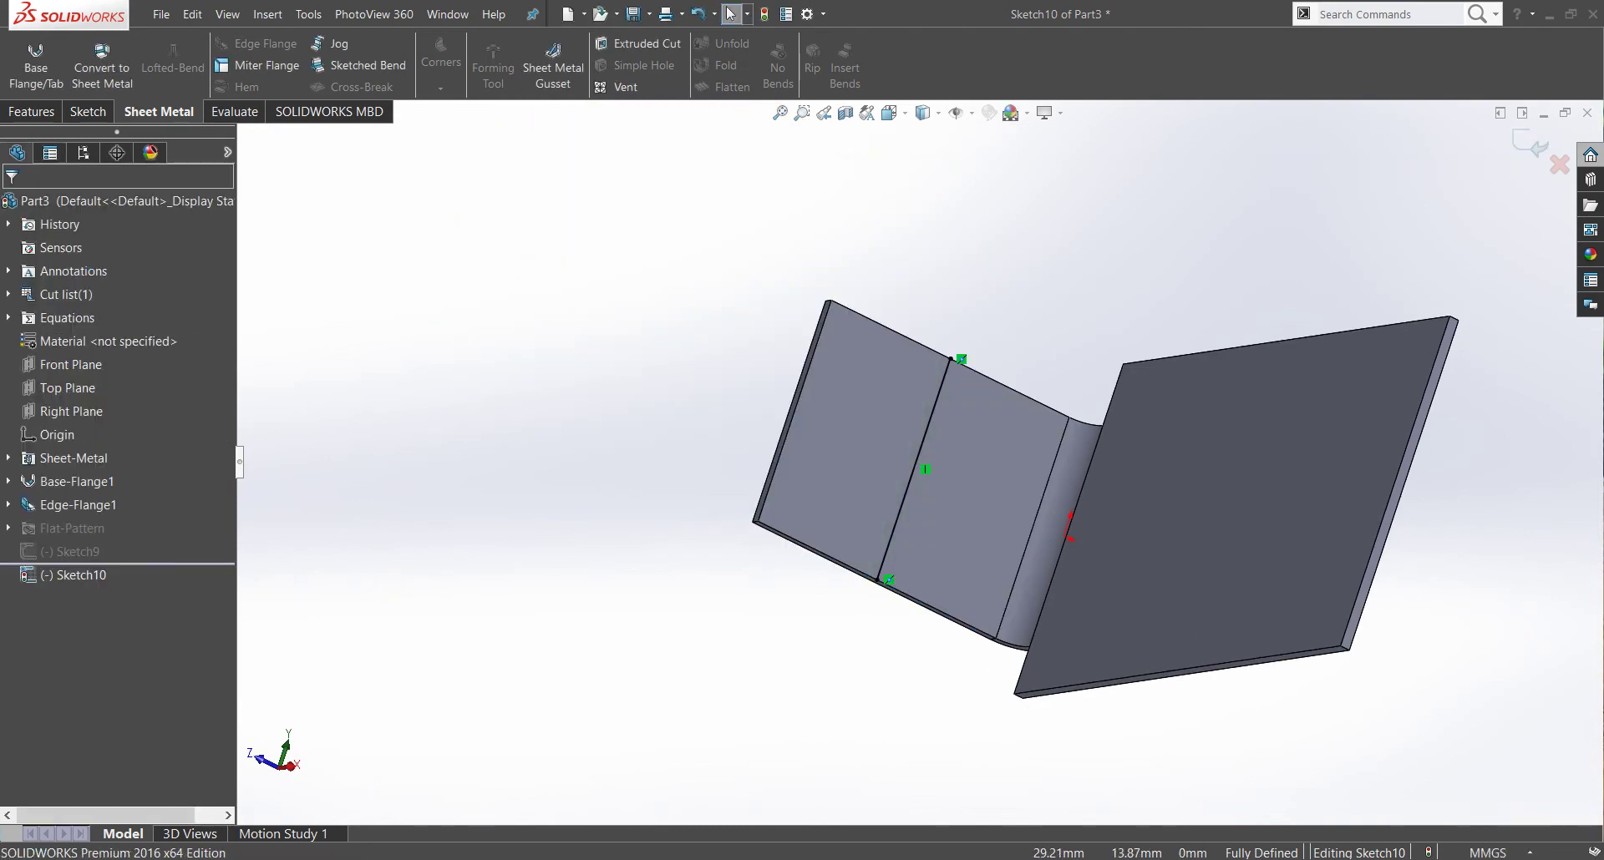
Step: Apply a 90° sketched bend with the outer flange strip as the fixed face and default radius
click(1159, 527)
click(368, 65)
middle_drag(1407, 480, 1364, 494)
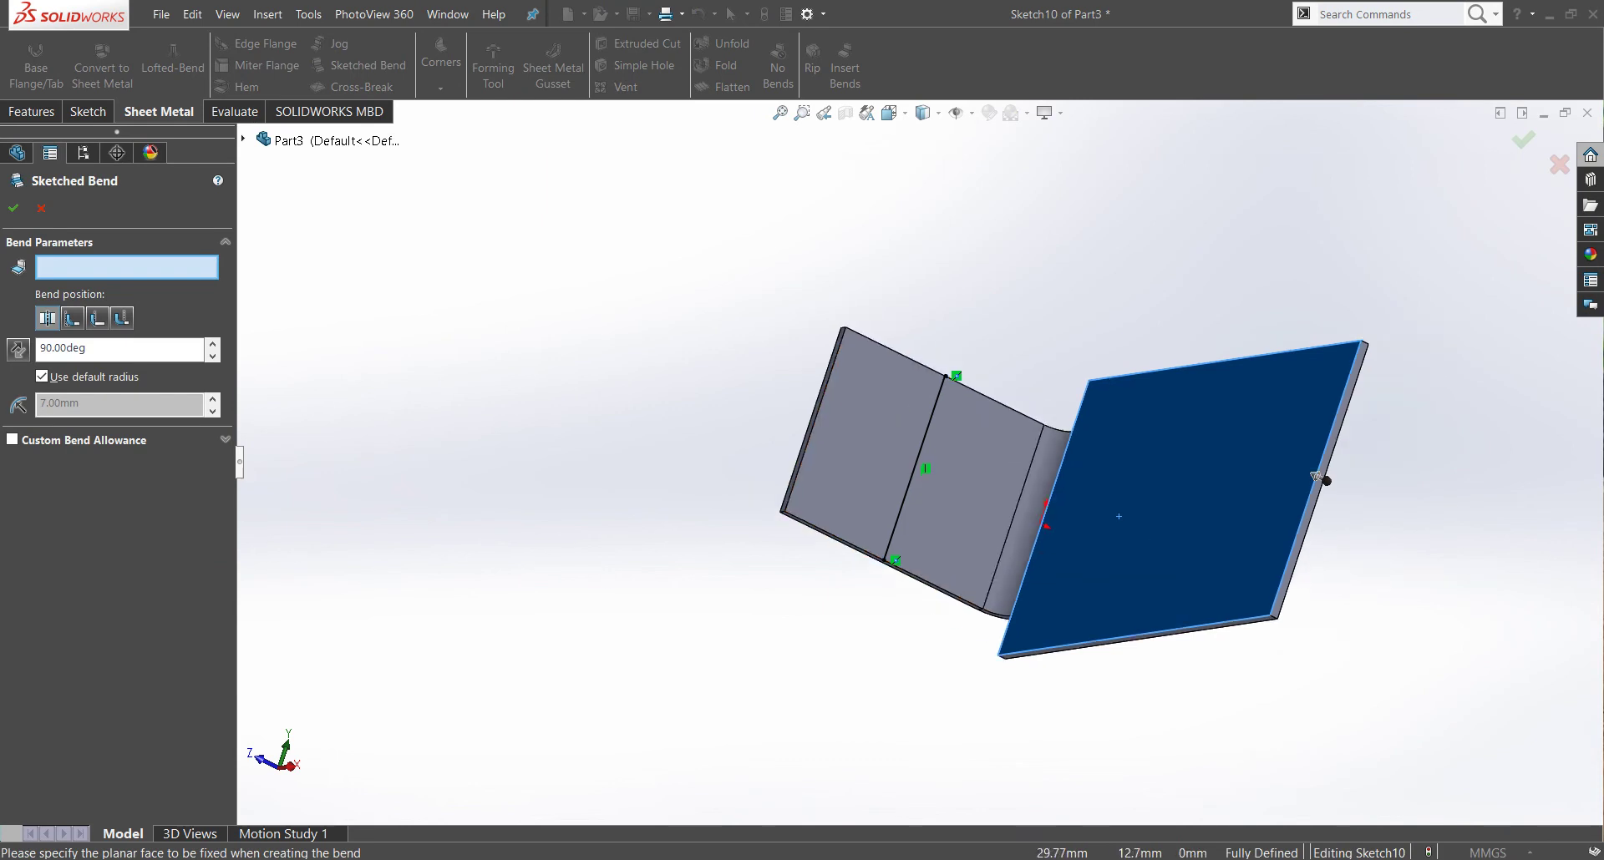
click(869, 448)
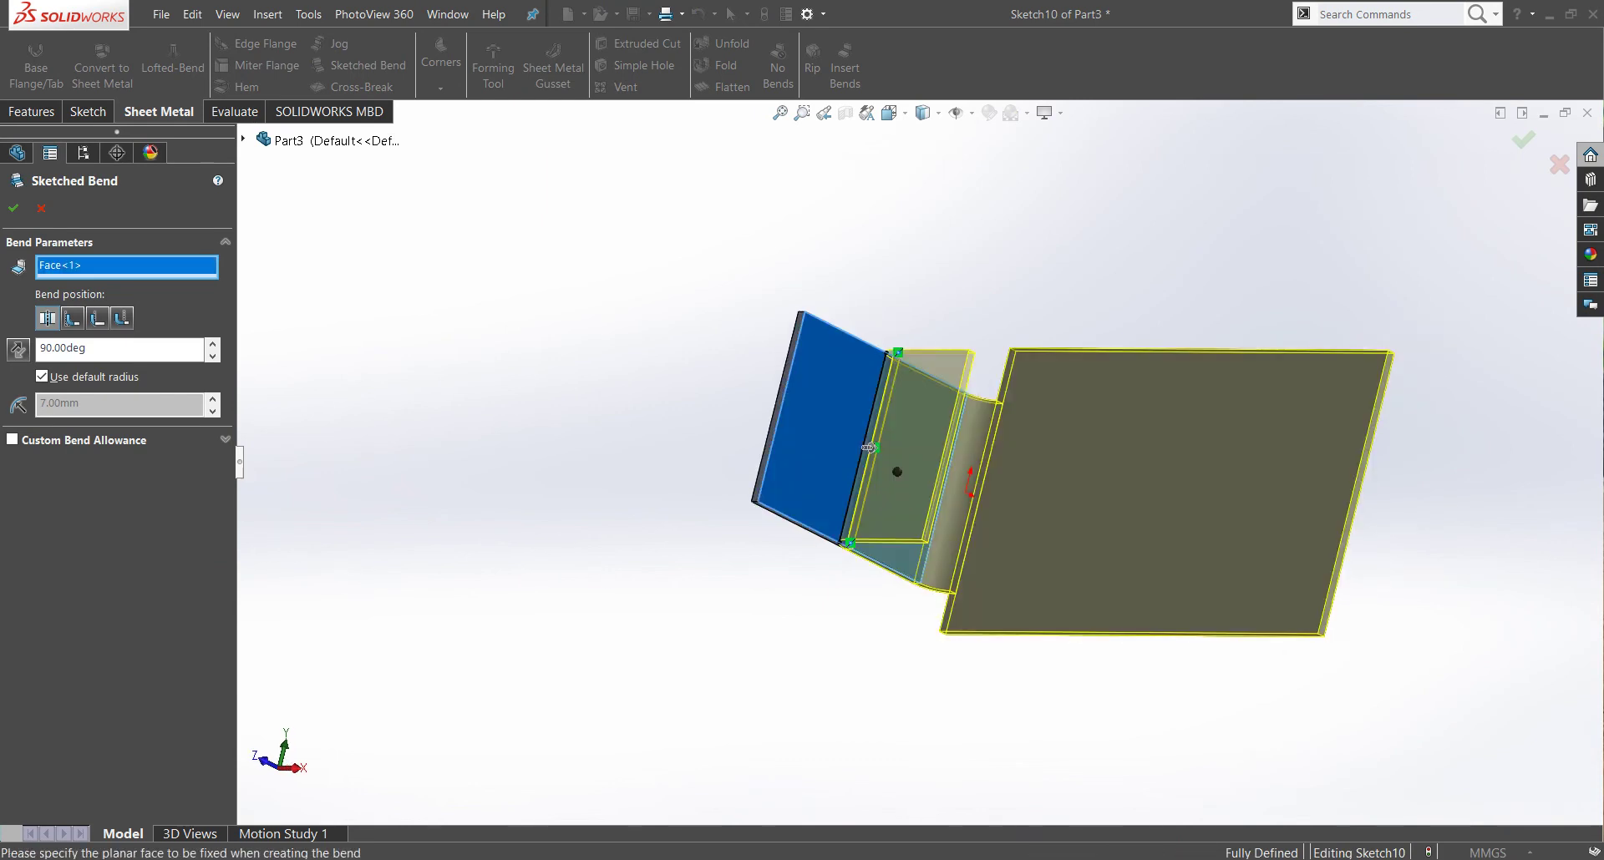
middle_drag(869, 448, 827, 468)
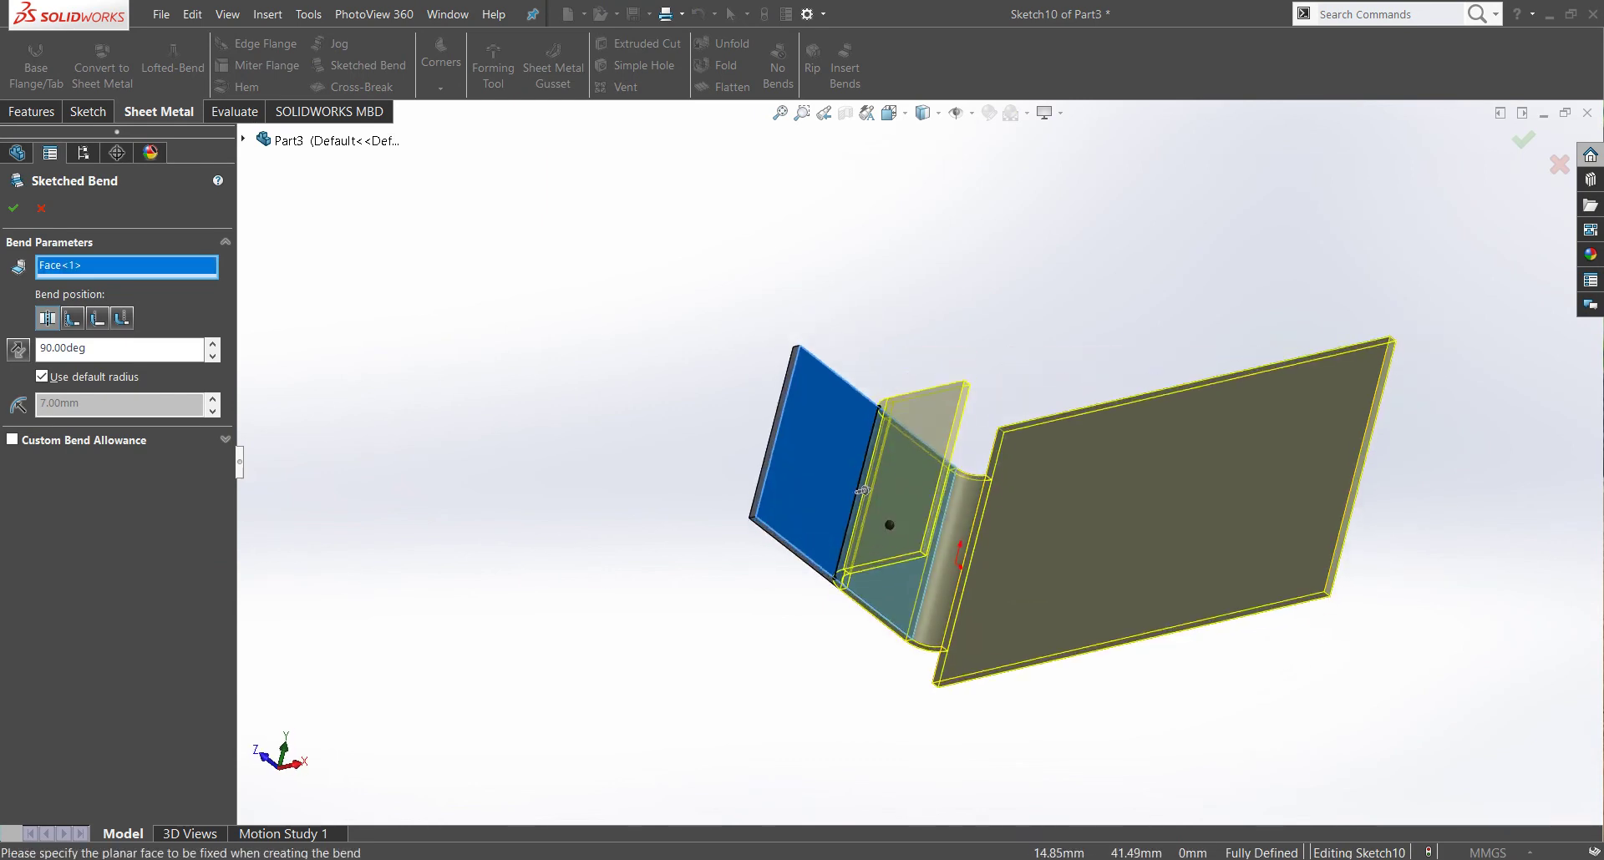
scroll(251, 401, down, 3)
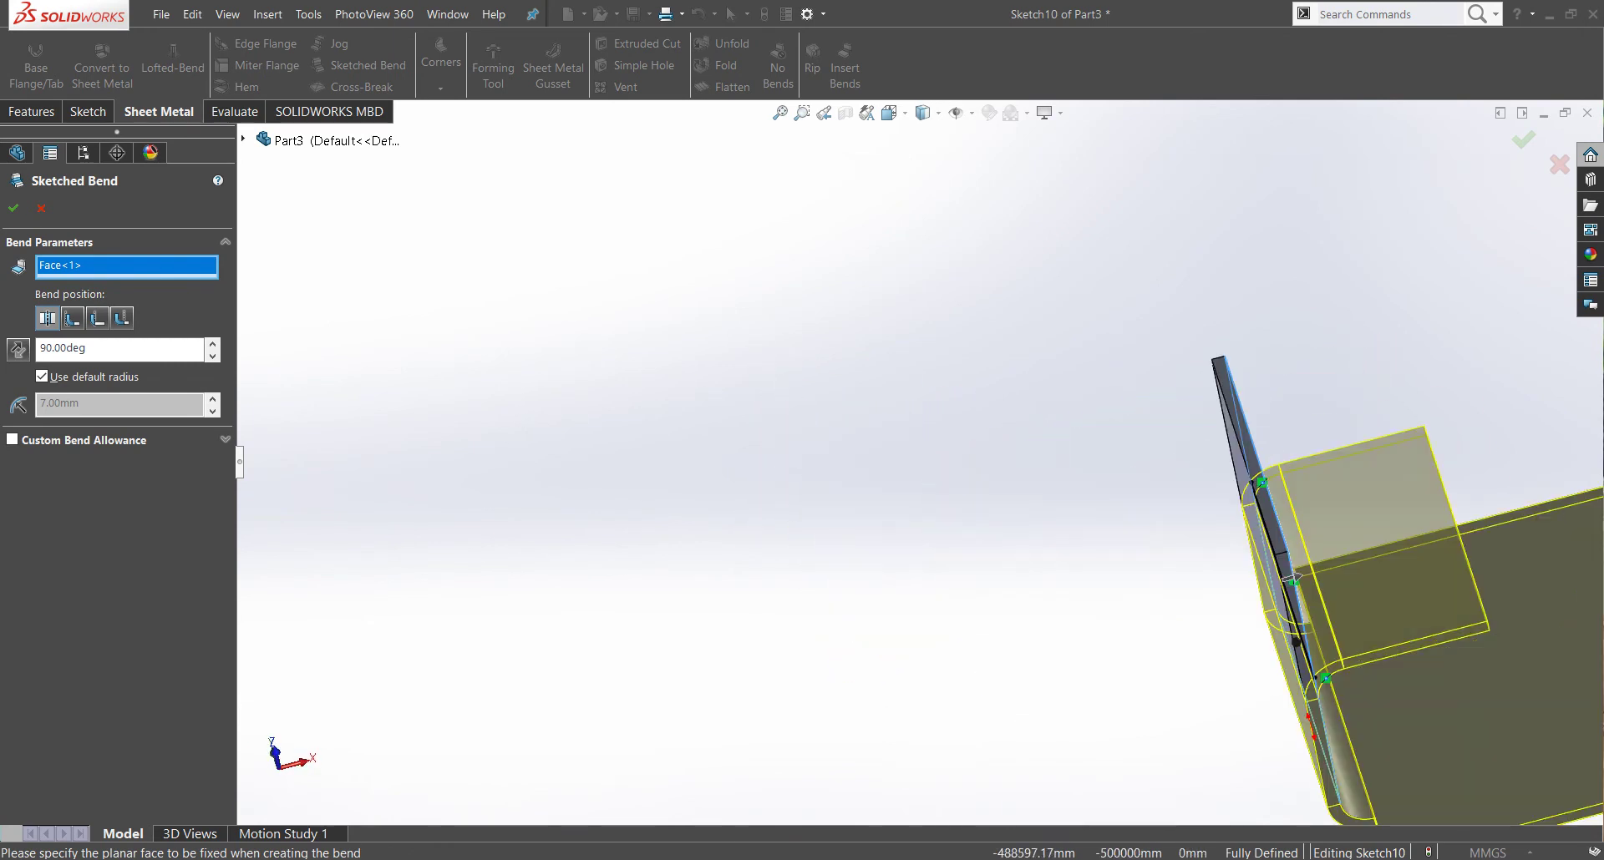
middle_drag(1290, 579, 1055, 467)
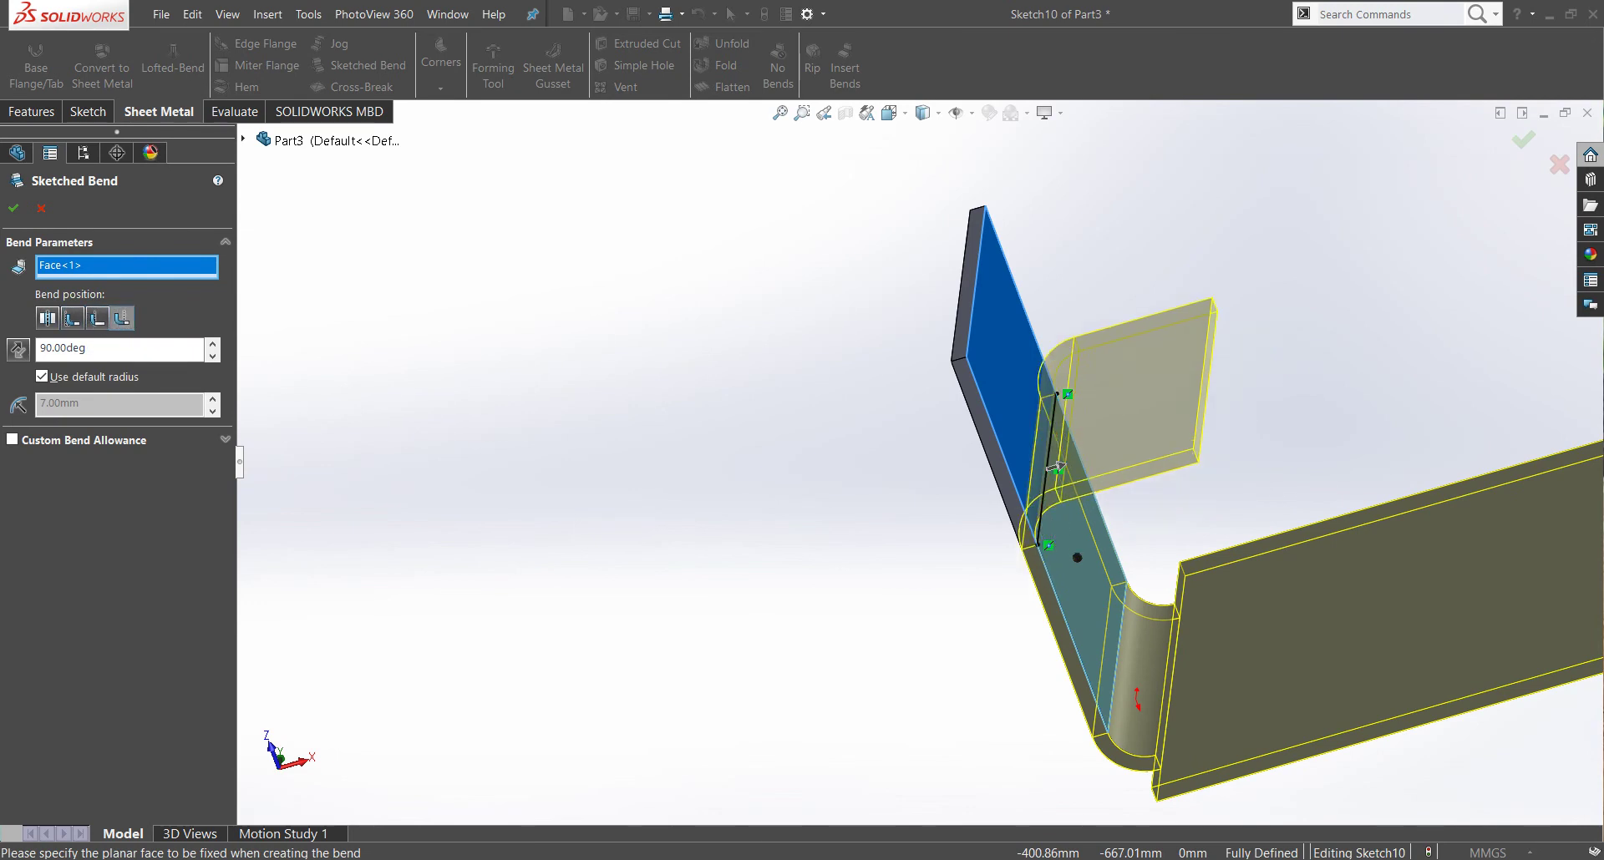
scroll(1056, 466, up, 2)
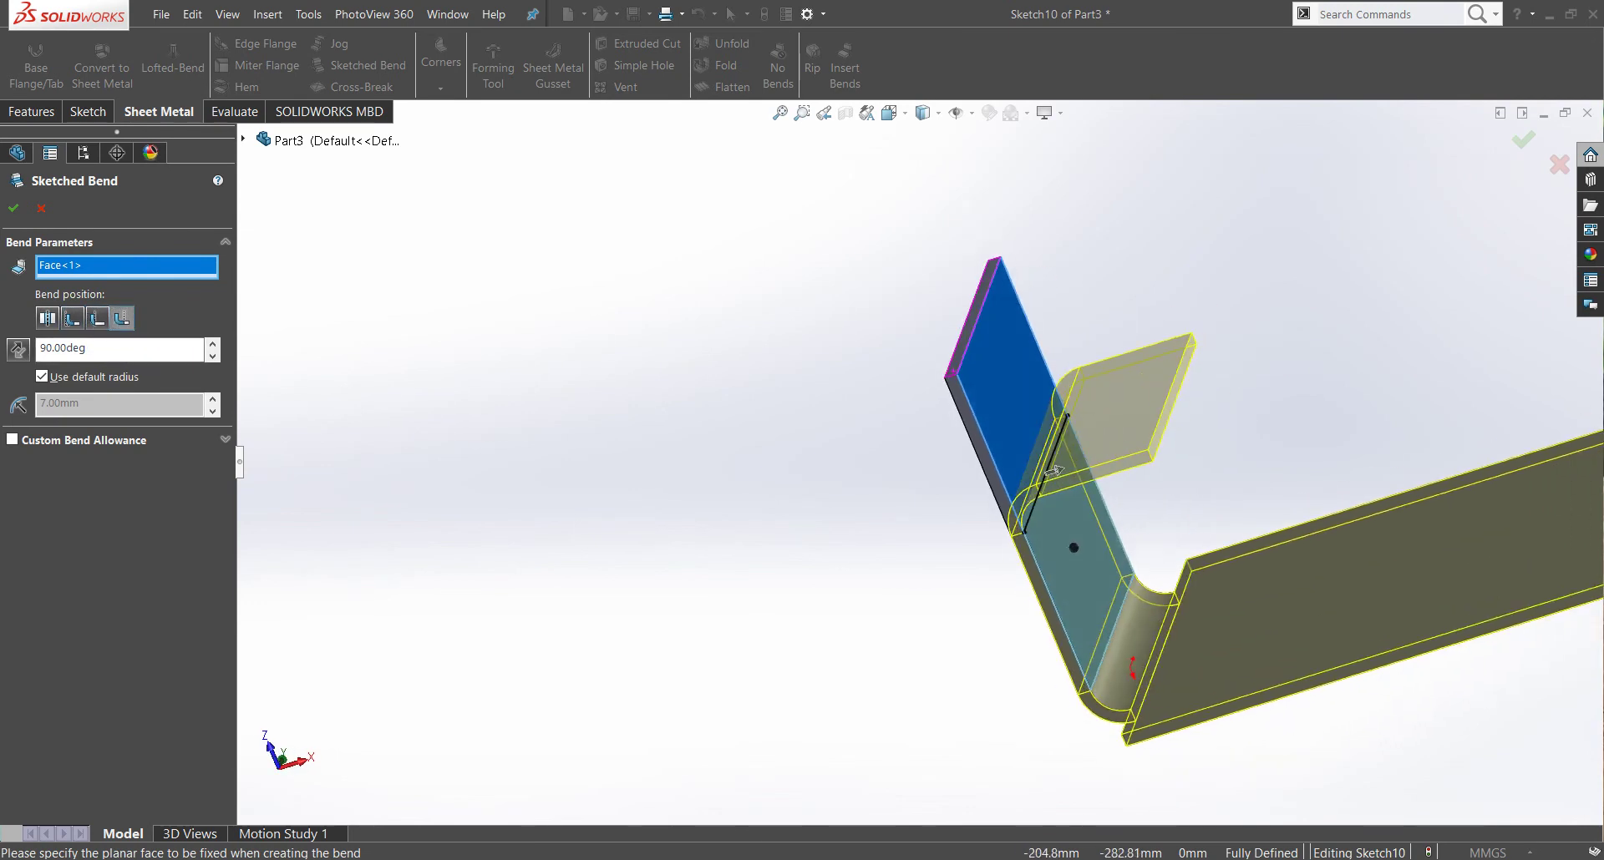
scroll(1044, 459, down, 1)
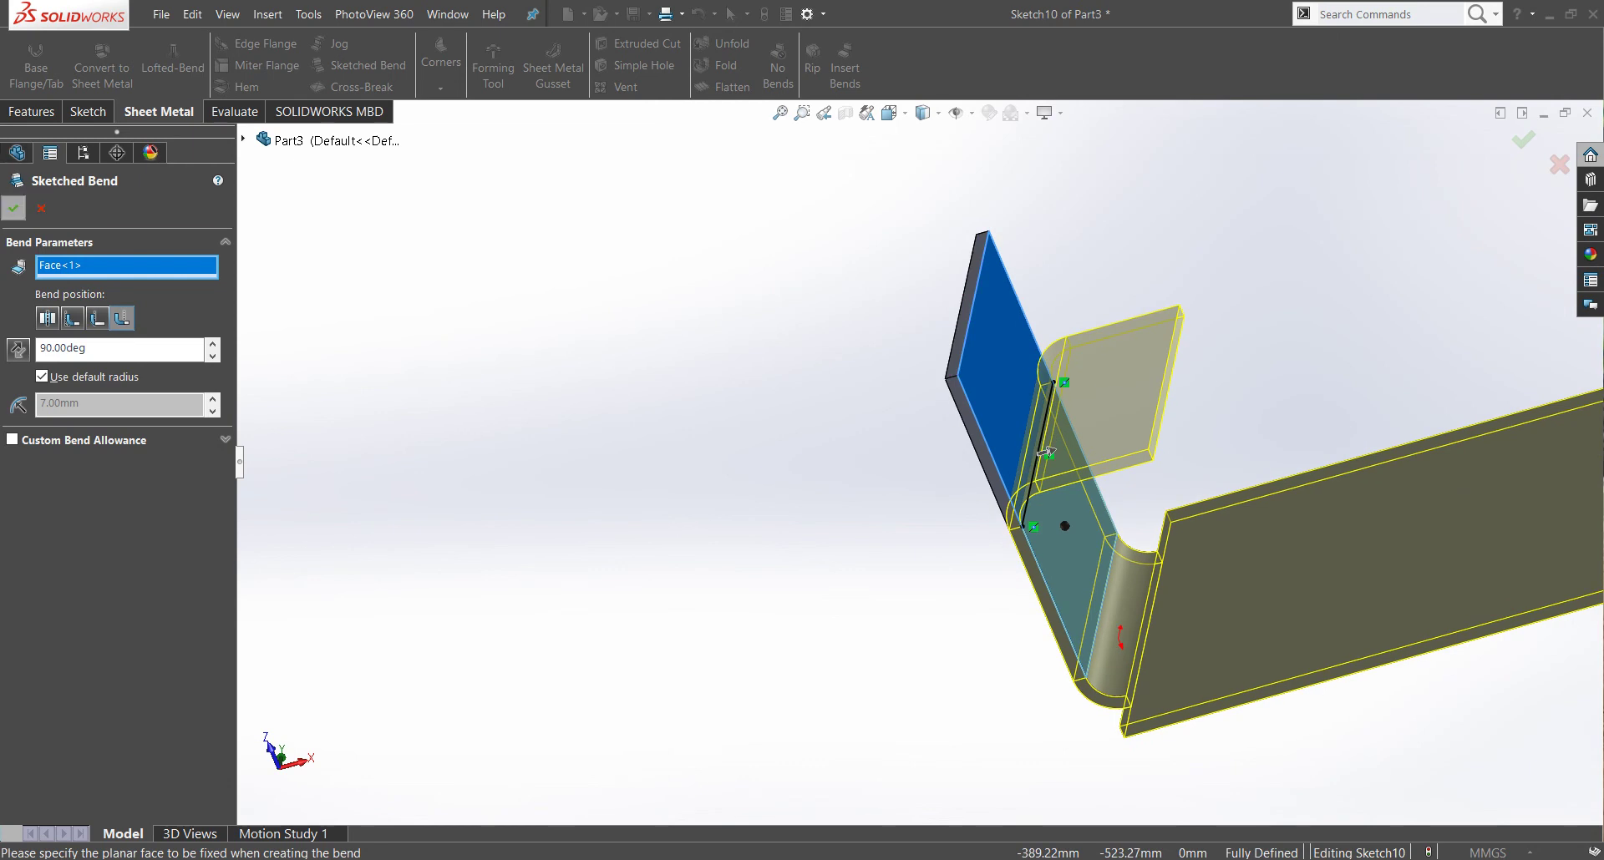
key(Return)
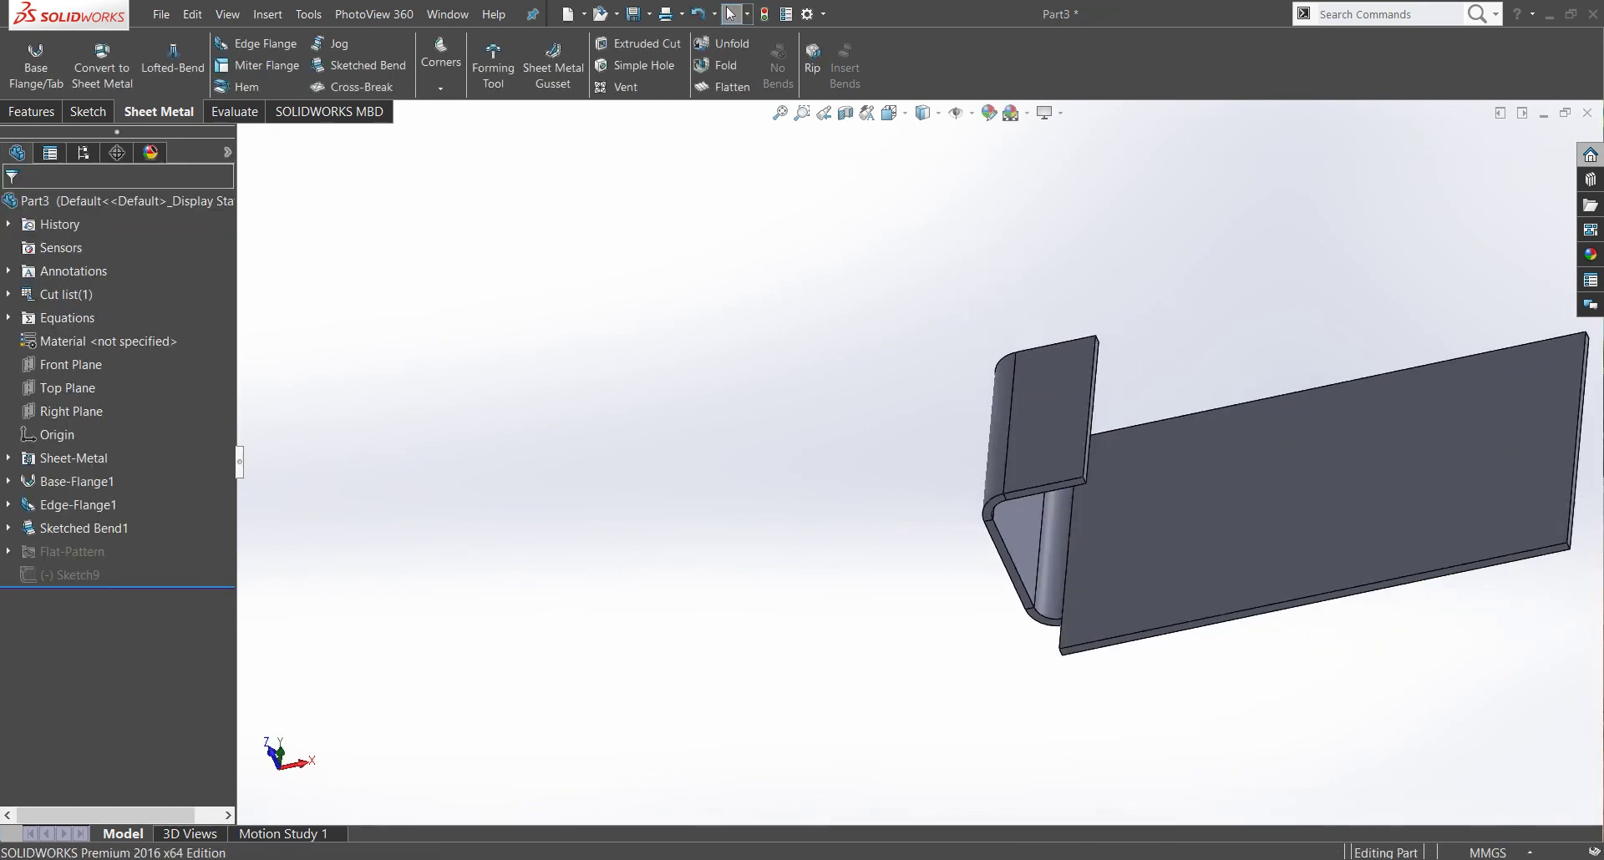
Step: In front view, sketch Sketch11: a vertical line across the base flange face near its right end
key(ctrl+1)
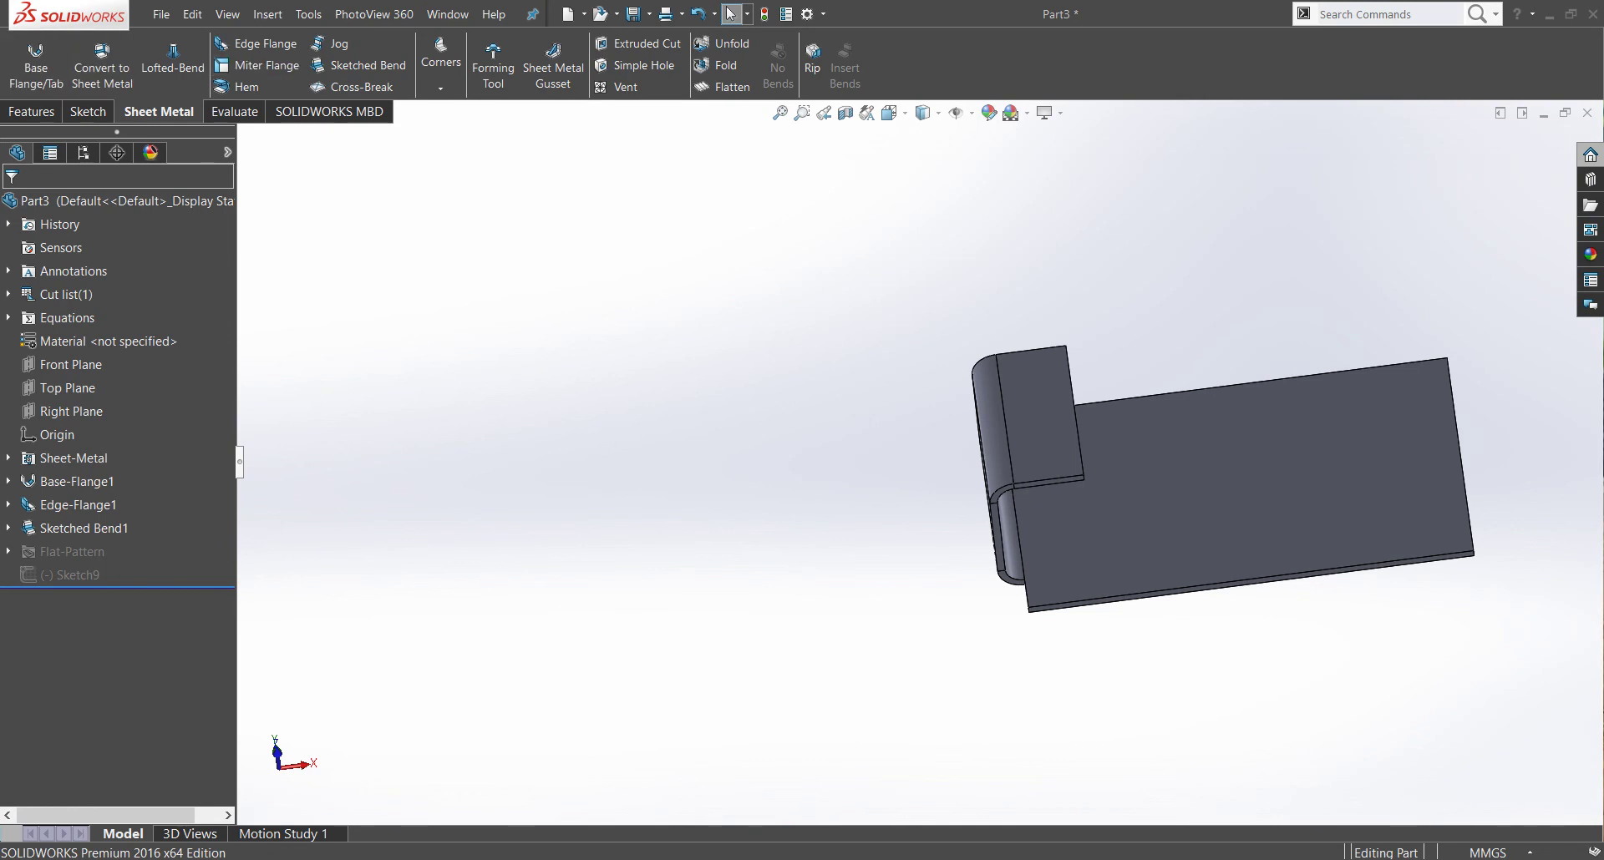
right_click(1233, 365)
click(1265, 340)
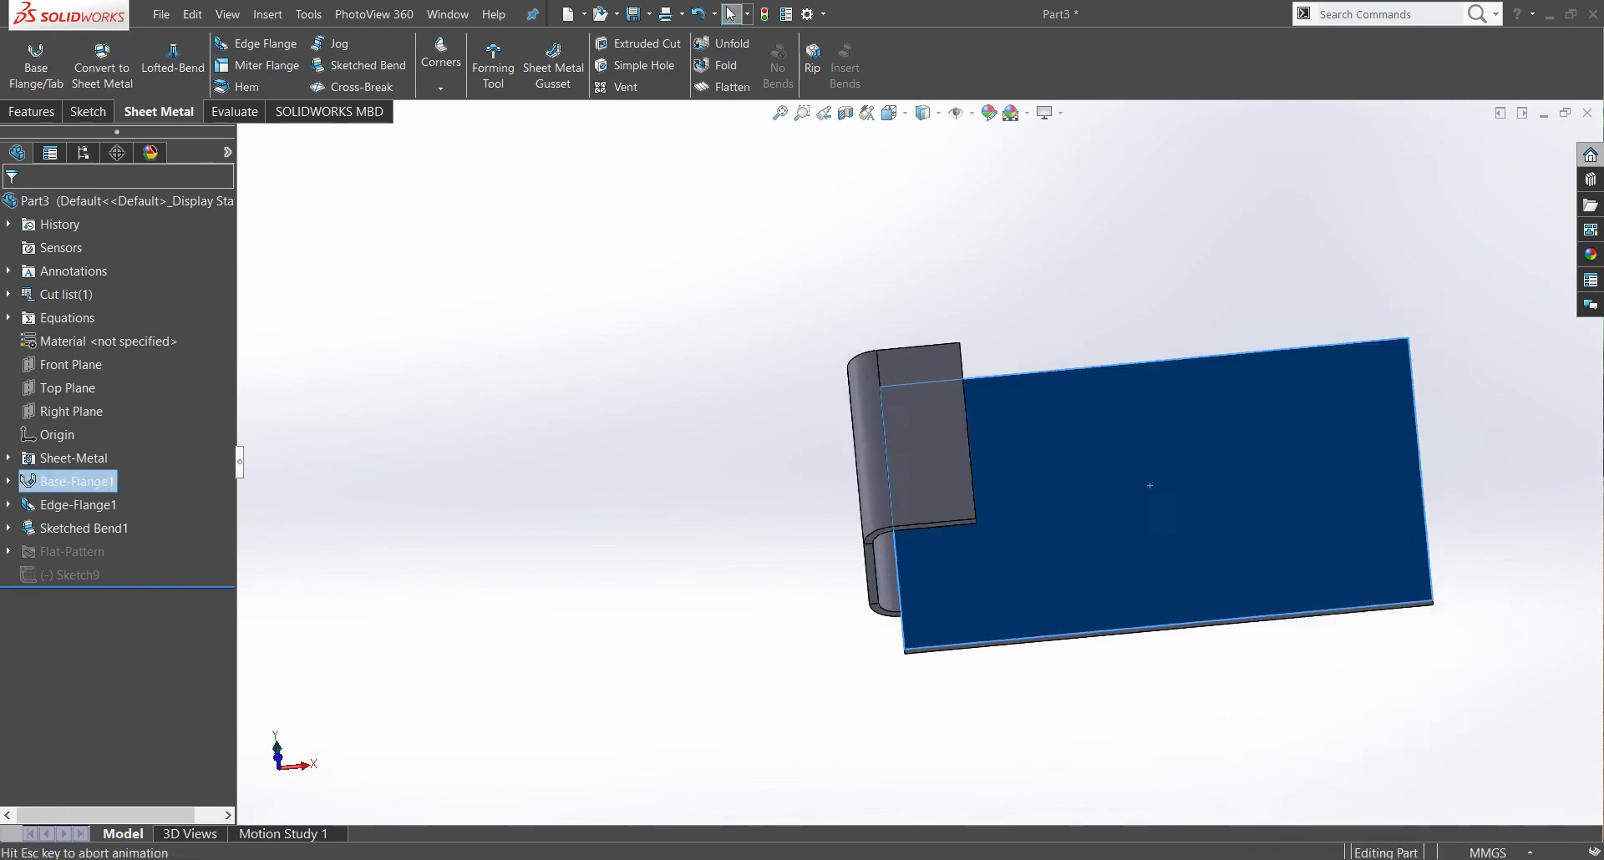
click(155, 42)
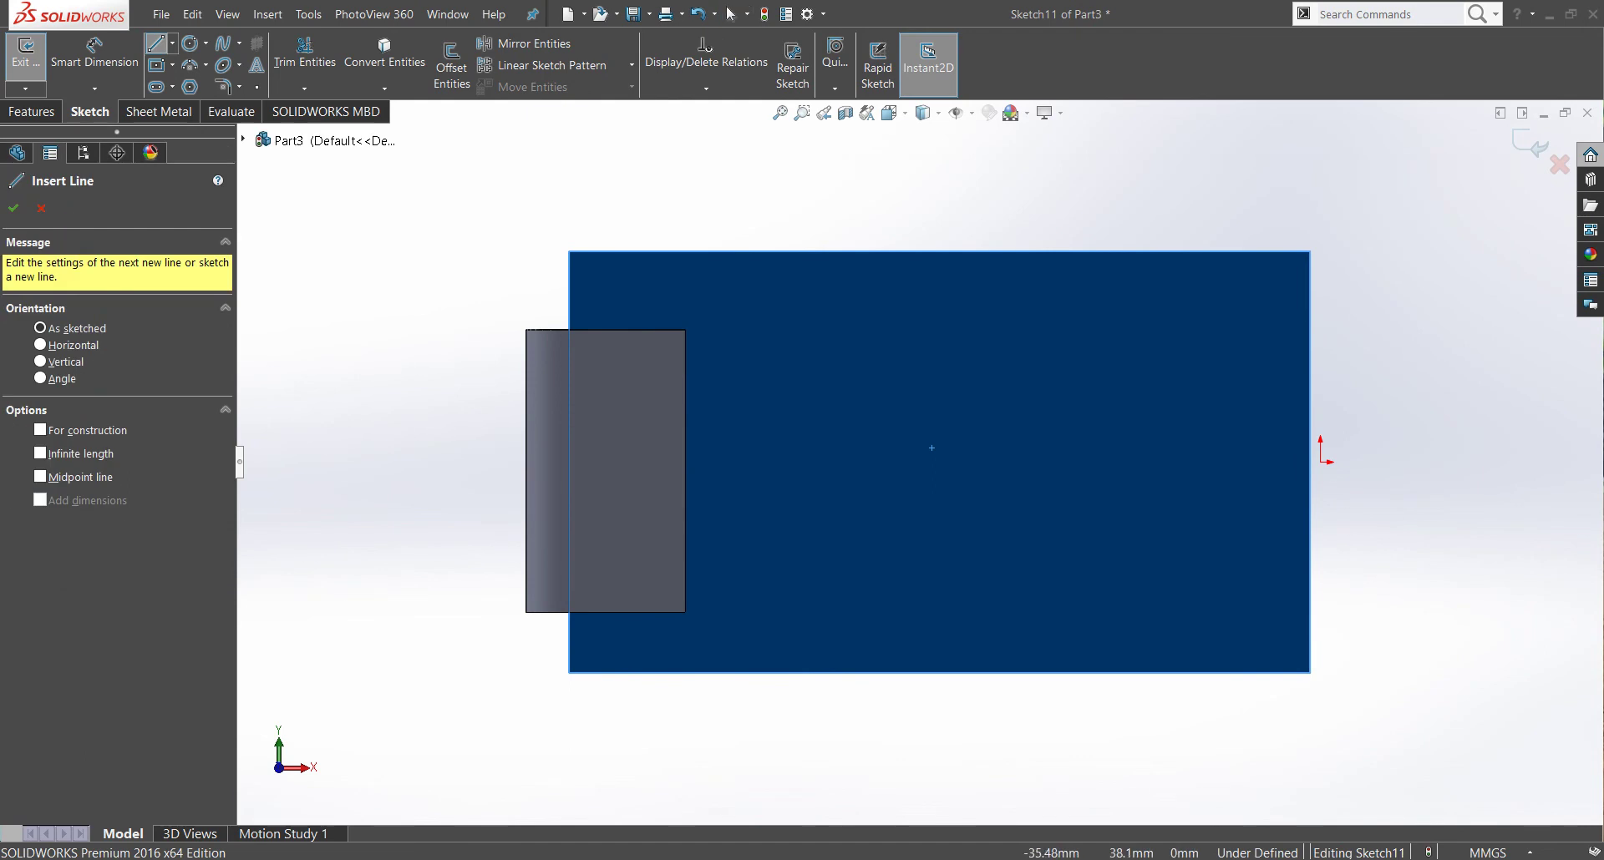
click(939, 250)
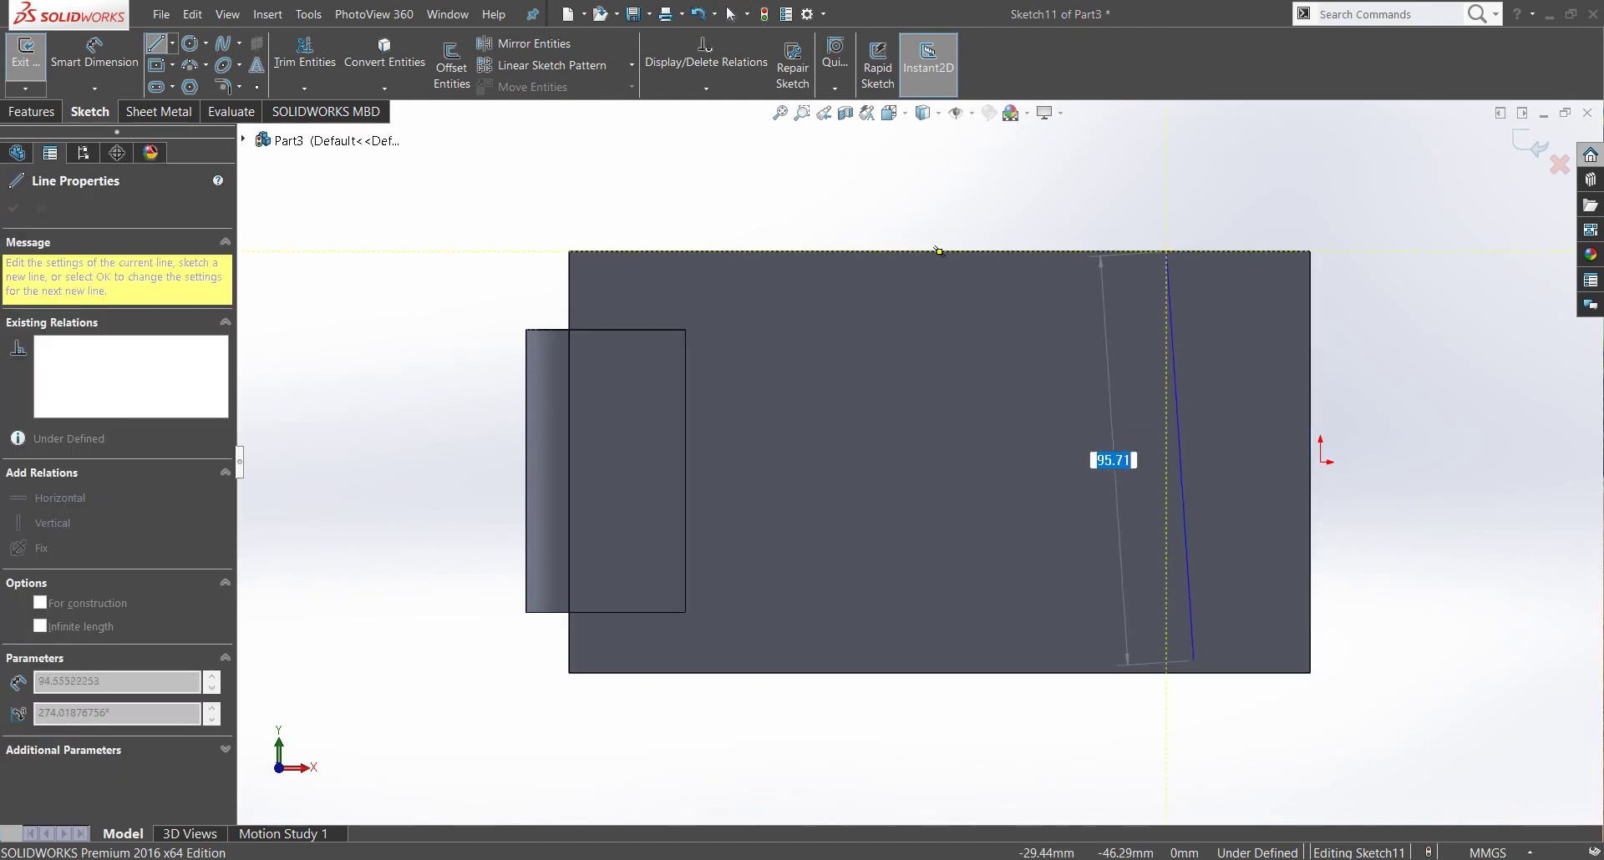
click(1166, 672)
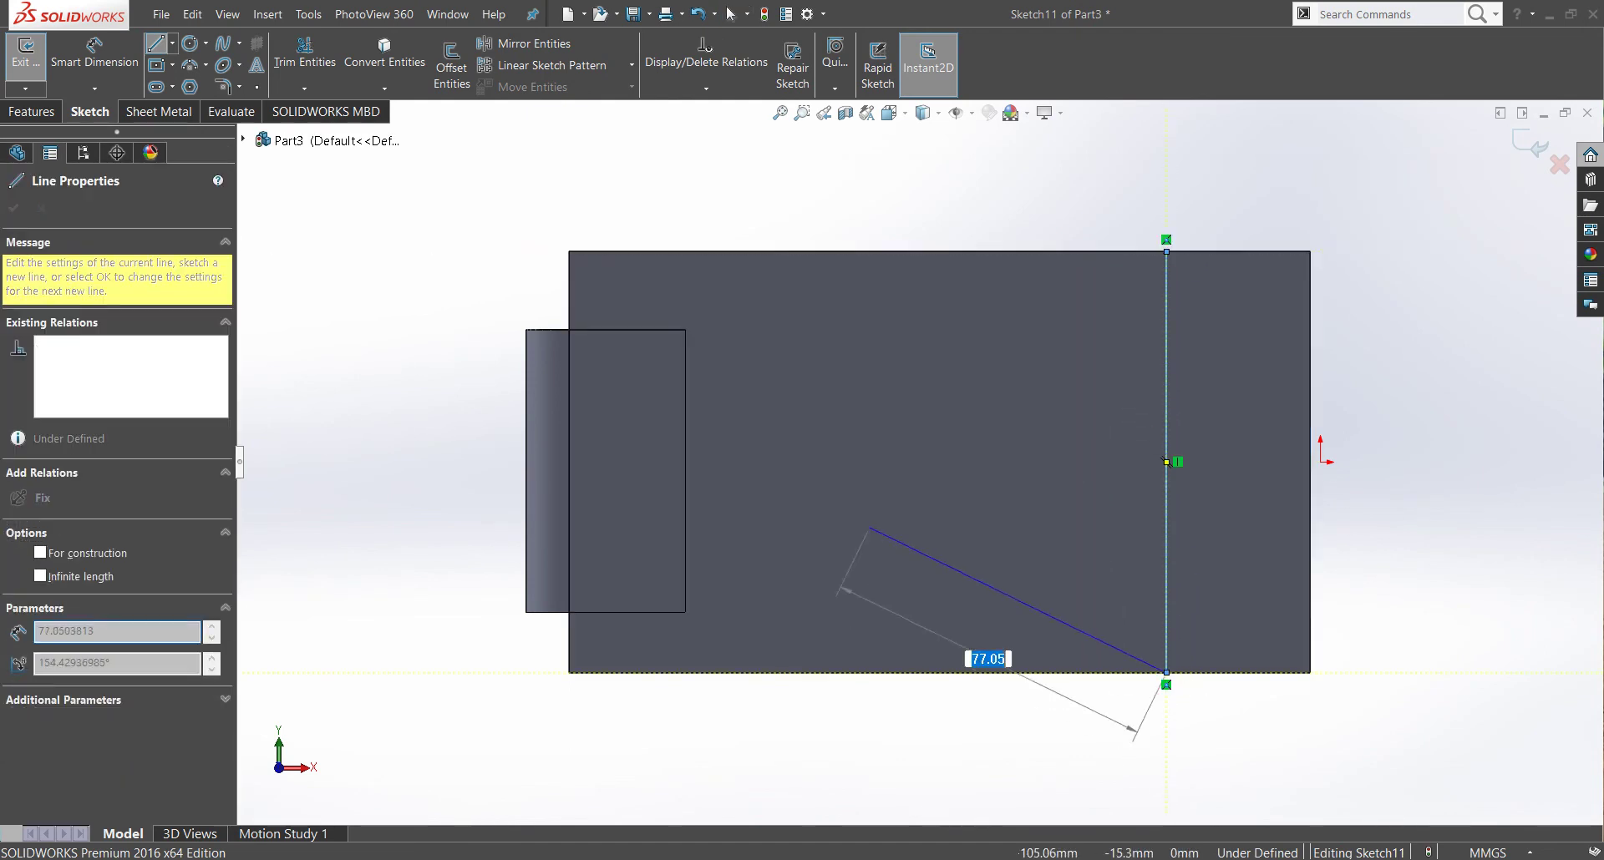
key(Escape)
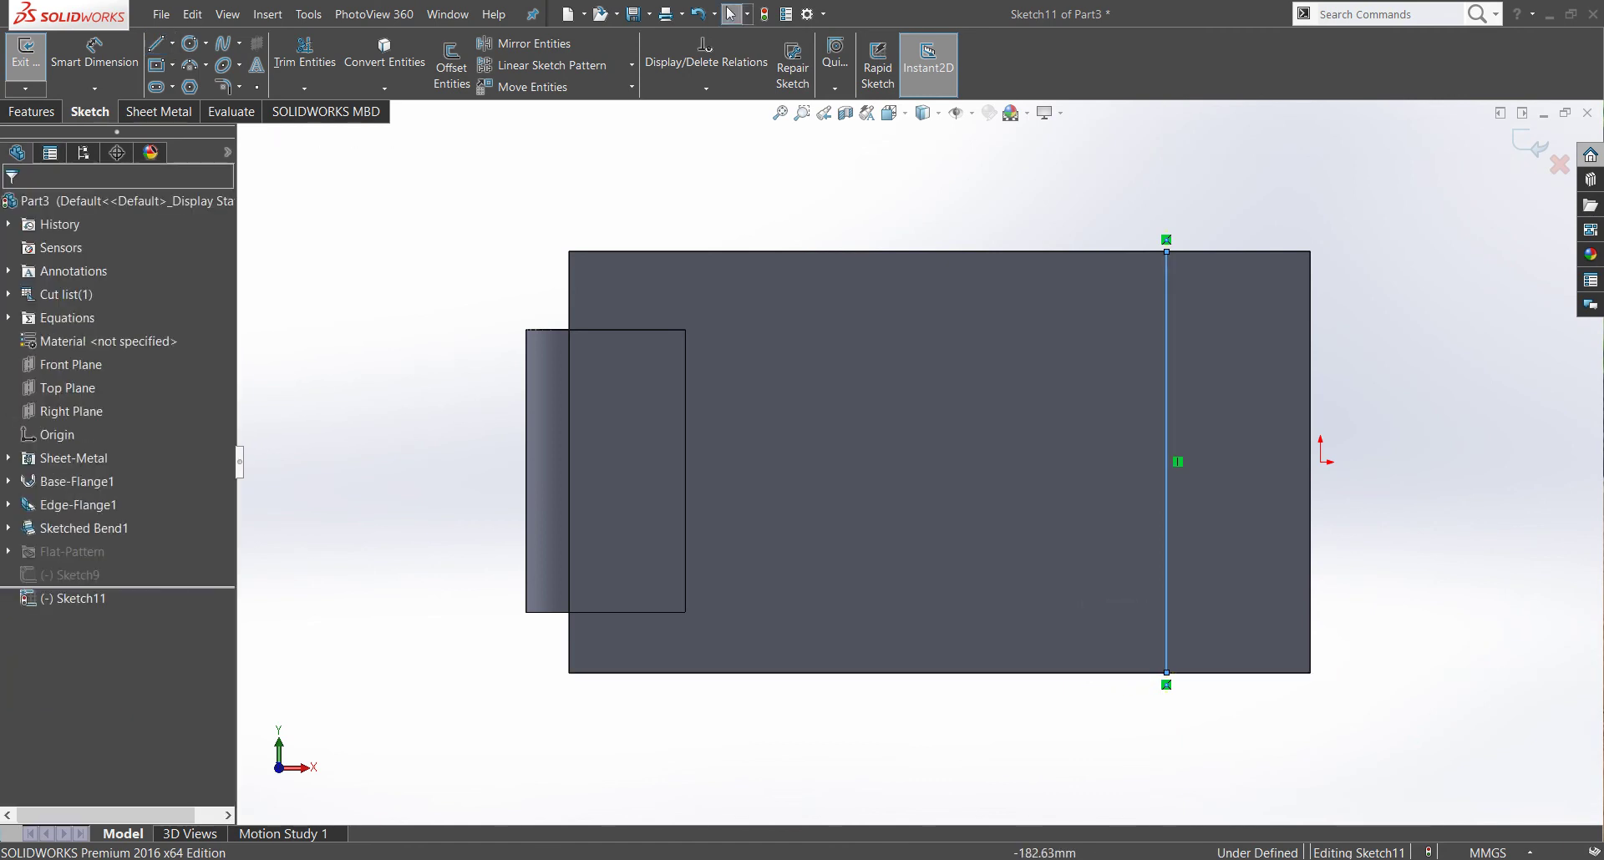
click(159, 111)
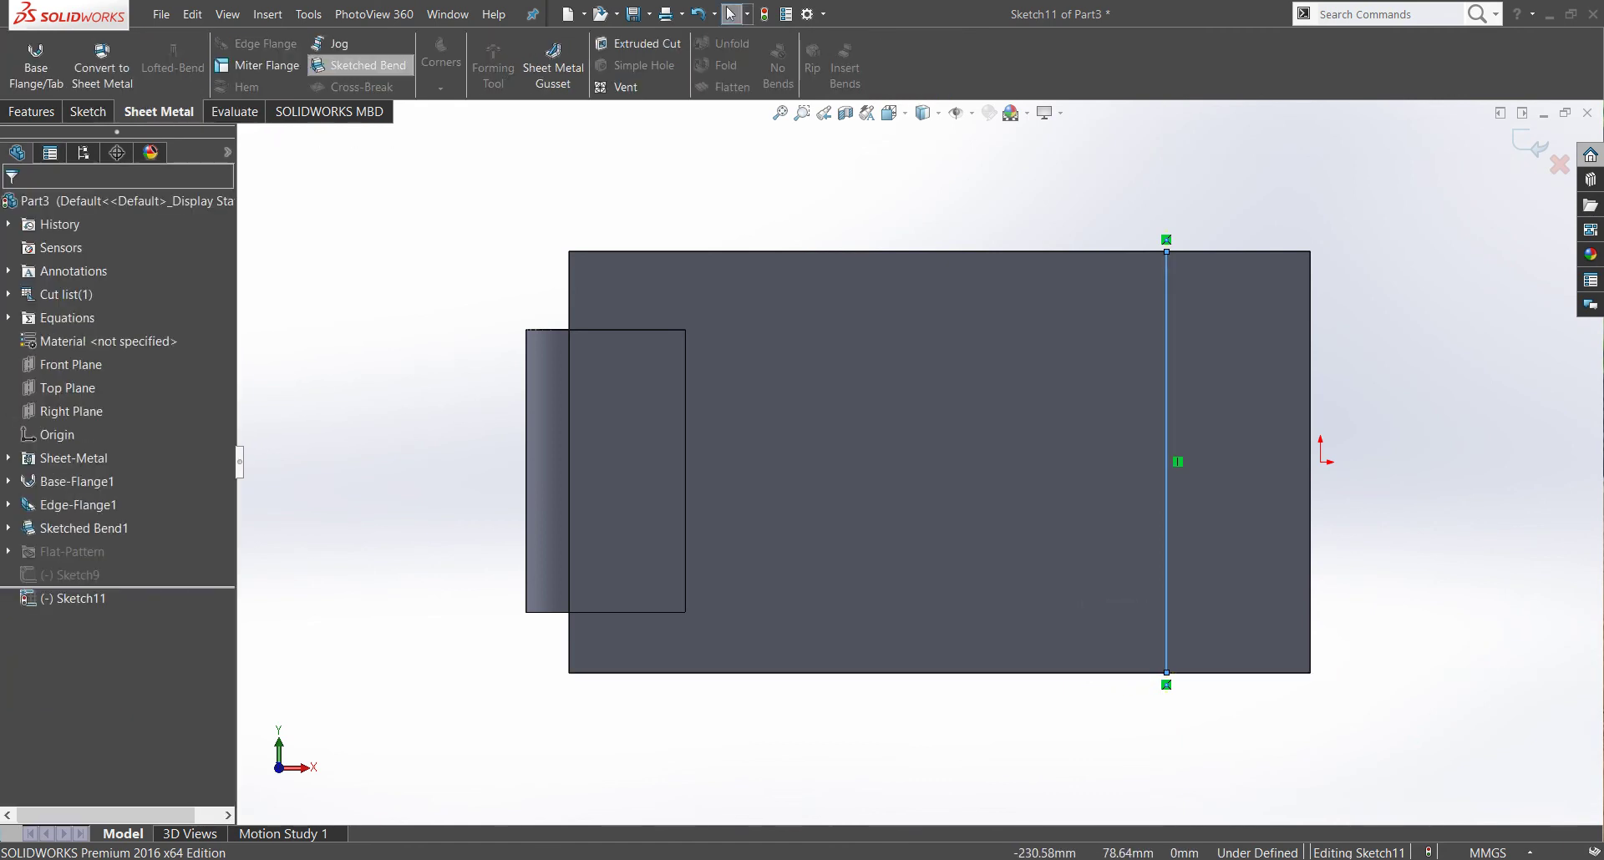
Step: Fold the plate's right end up 90.00° as Sketched Bend2, keeping the flange face fixed
click(359, 65)
click(1255, 486)
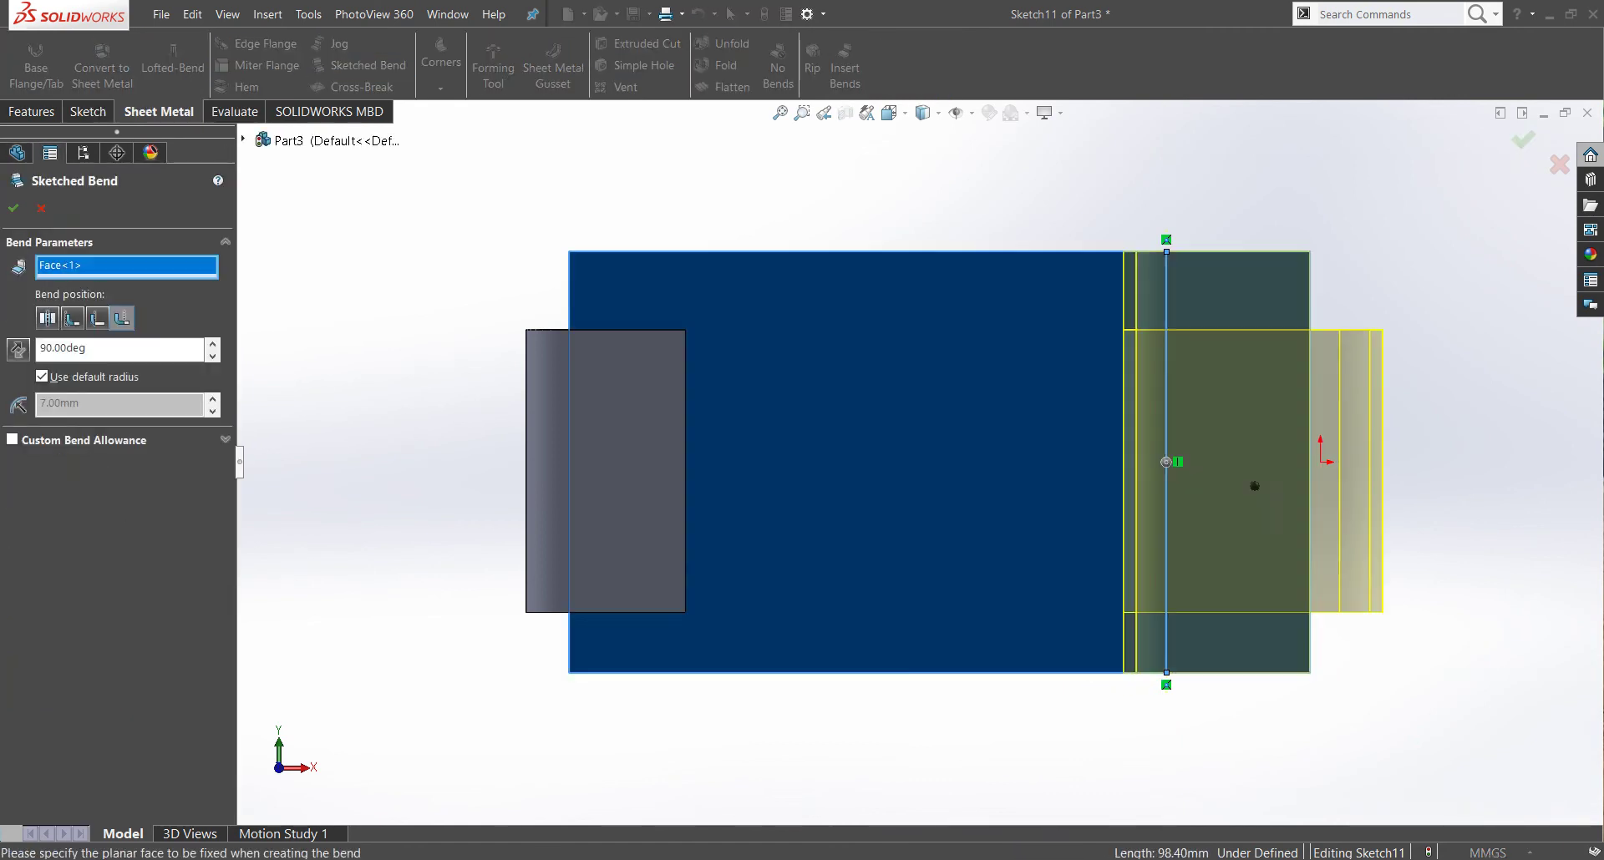
middle_drag(919, 460, 885, 501)
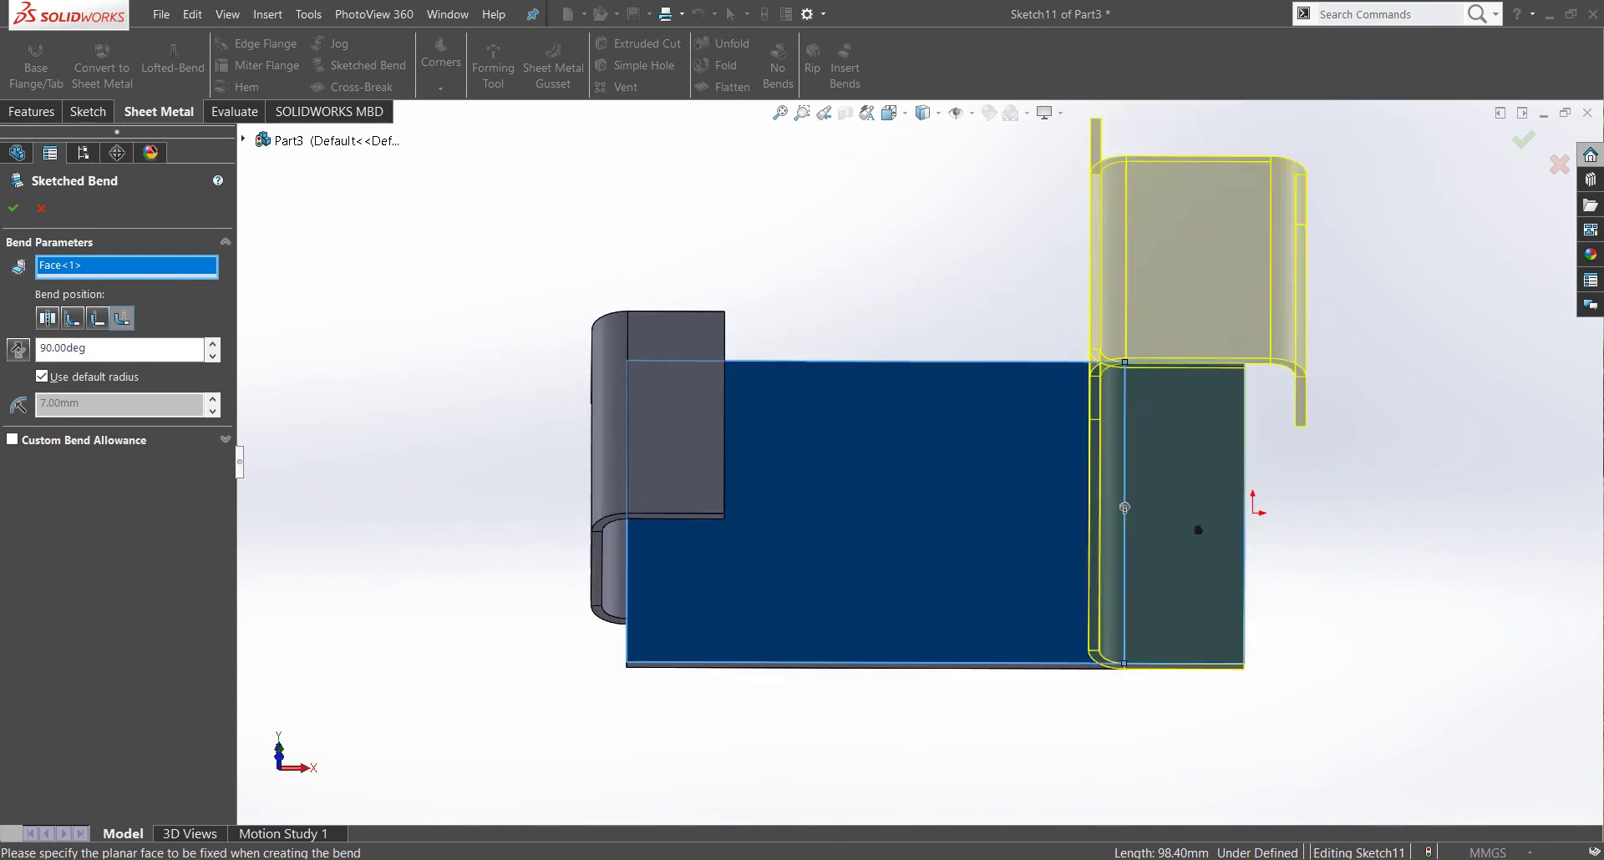
middle_drag(1120, 497, 1087, 479)
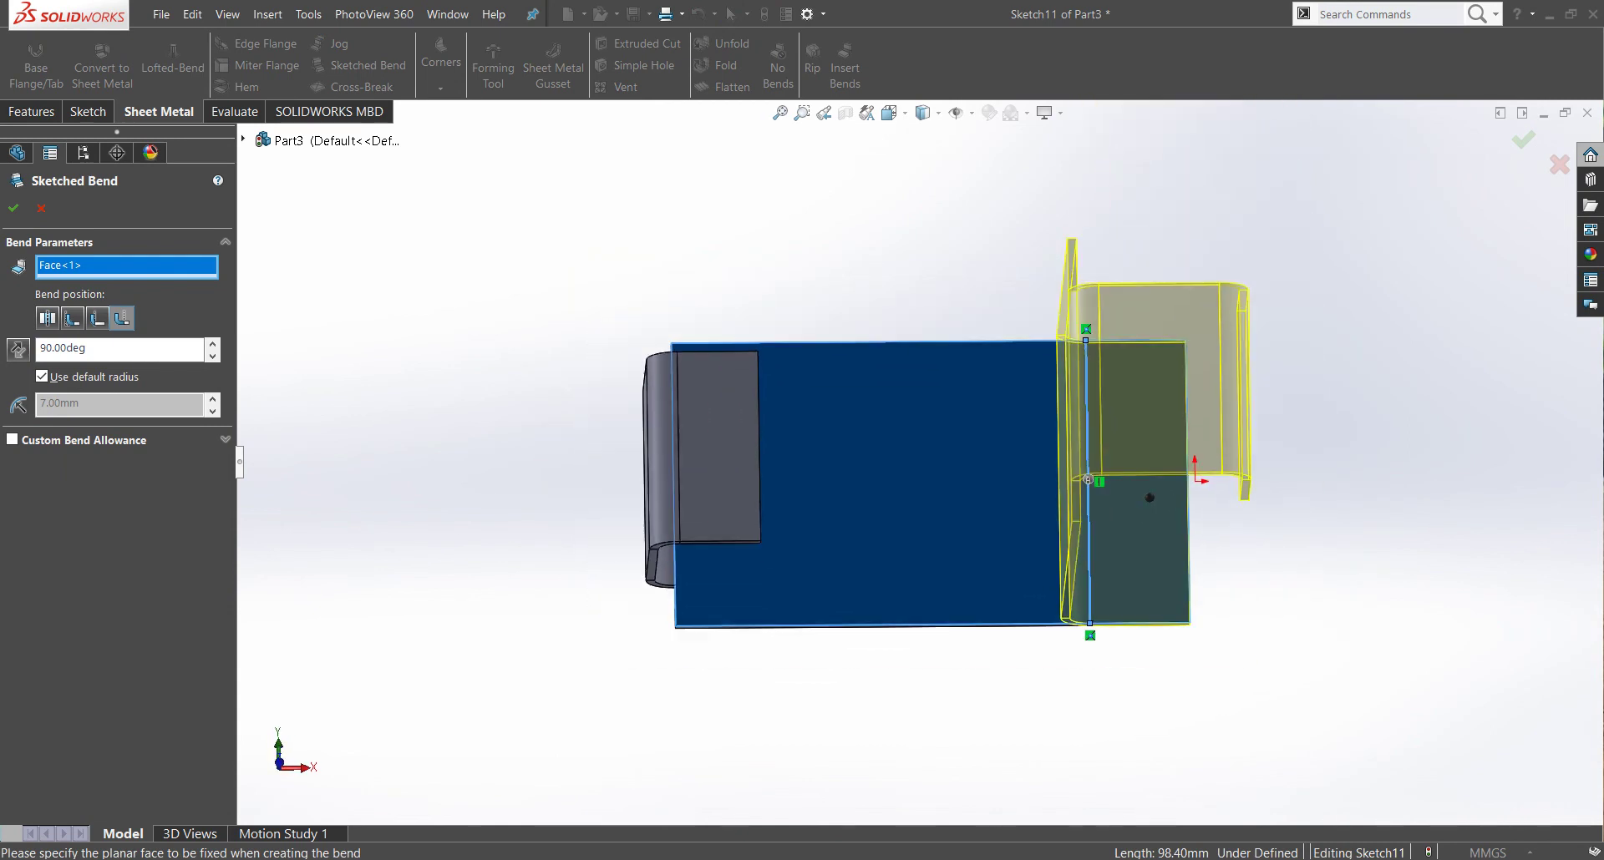
key(Escape)
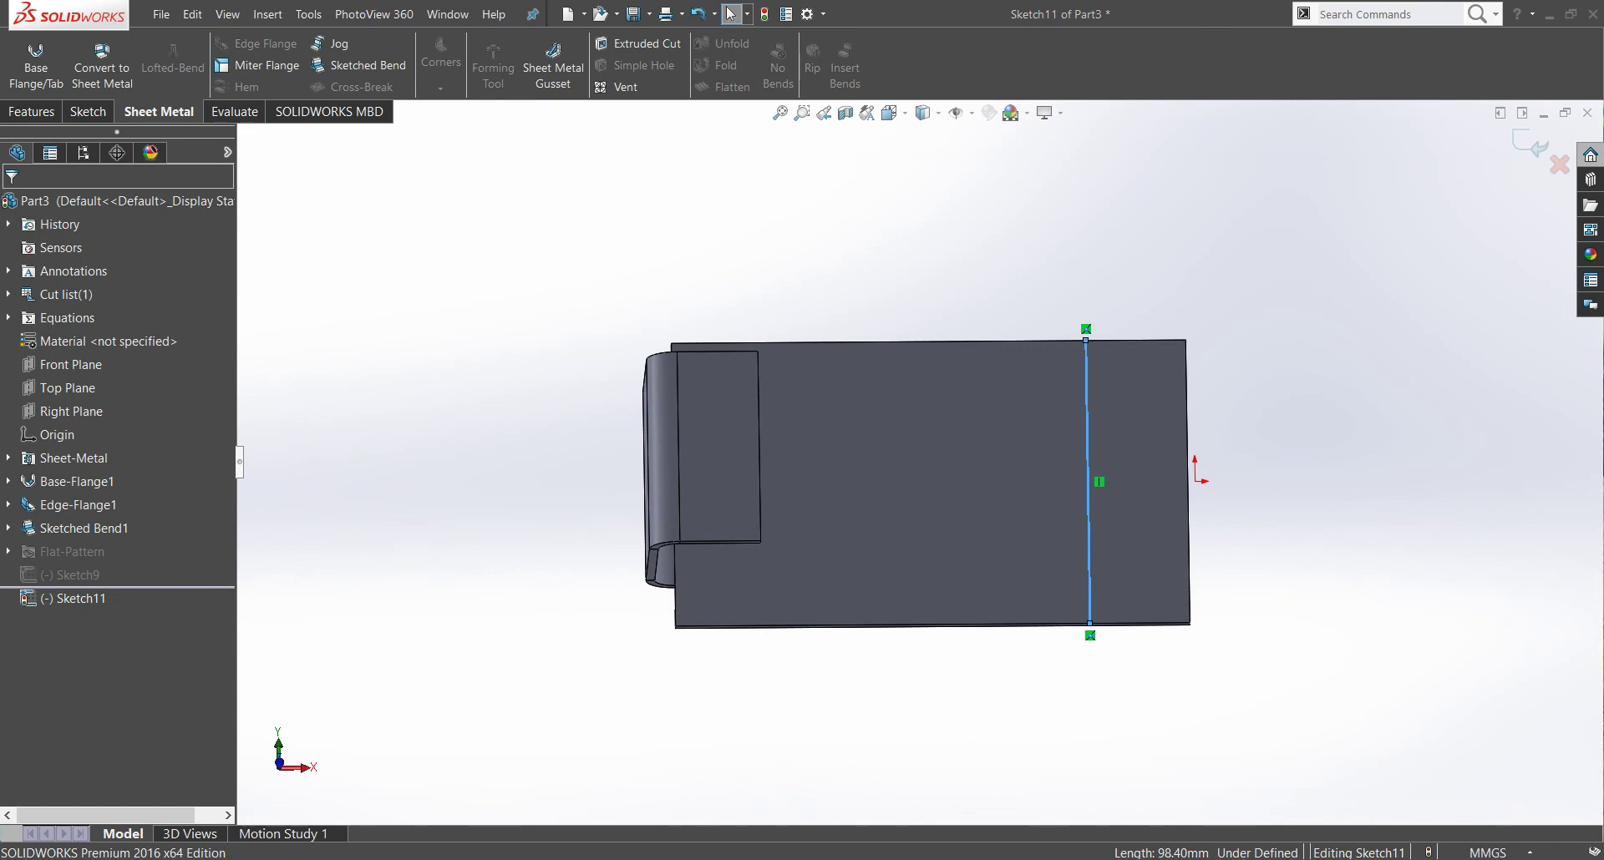
click(368, 65)
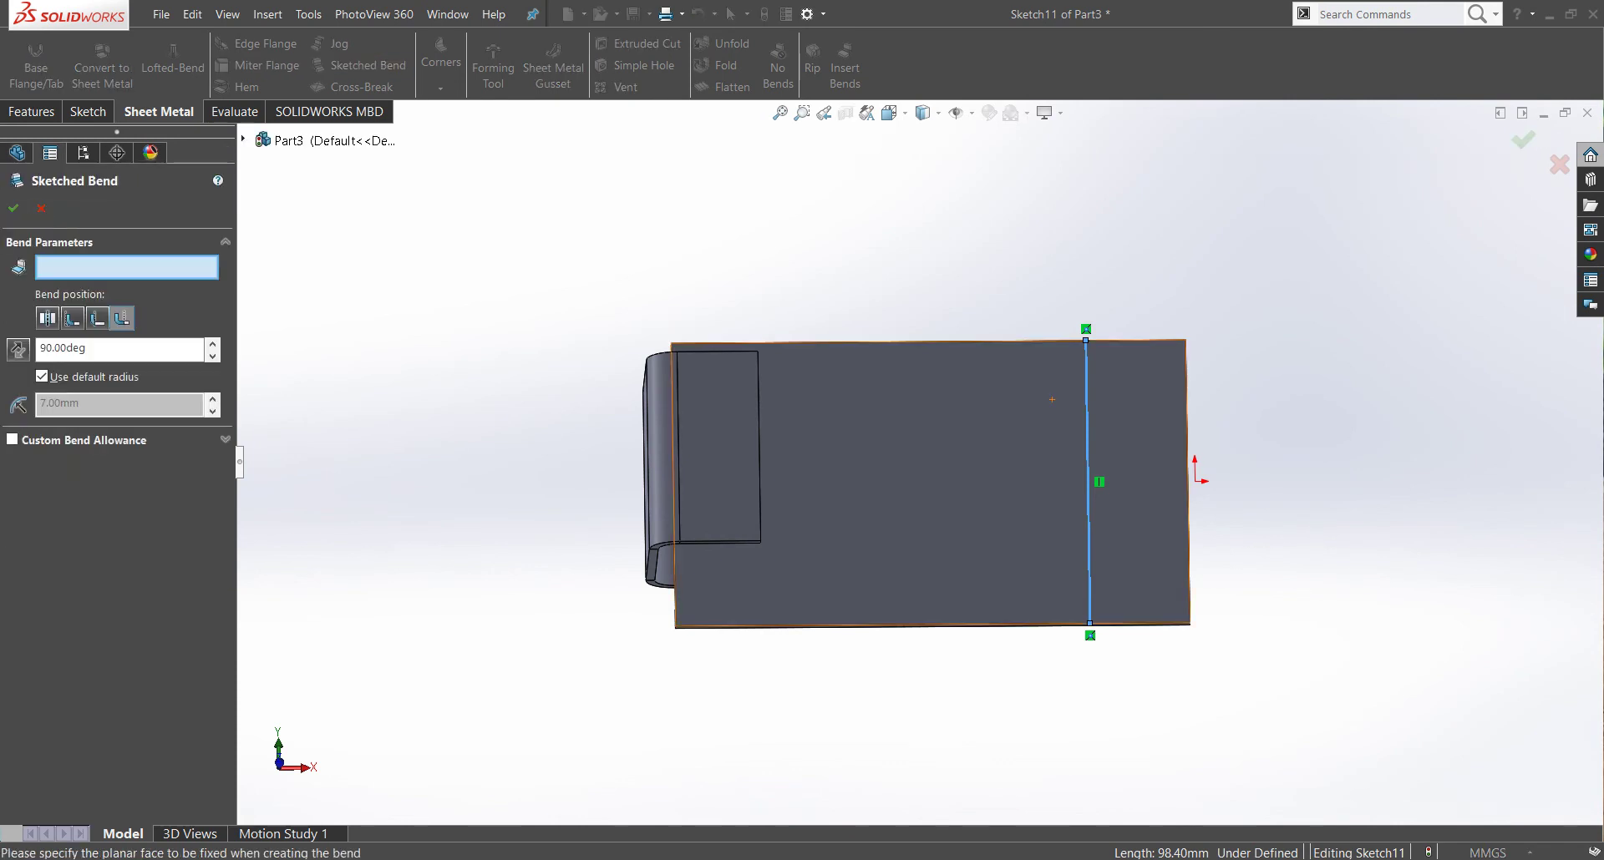
click(1028, 408)
middle_drag(1088, 479, 1017, 483)
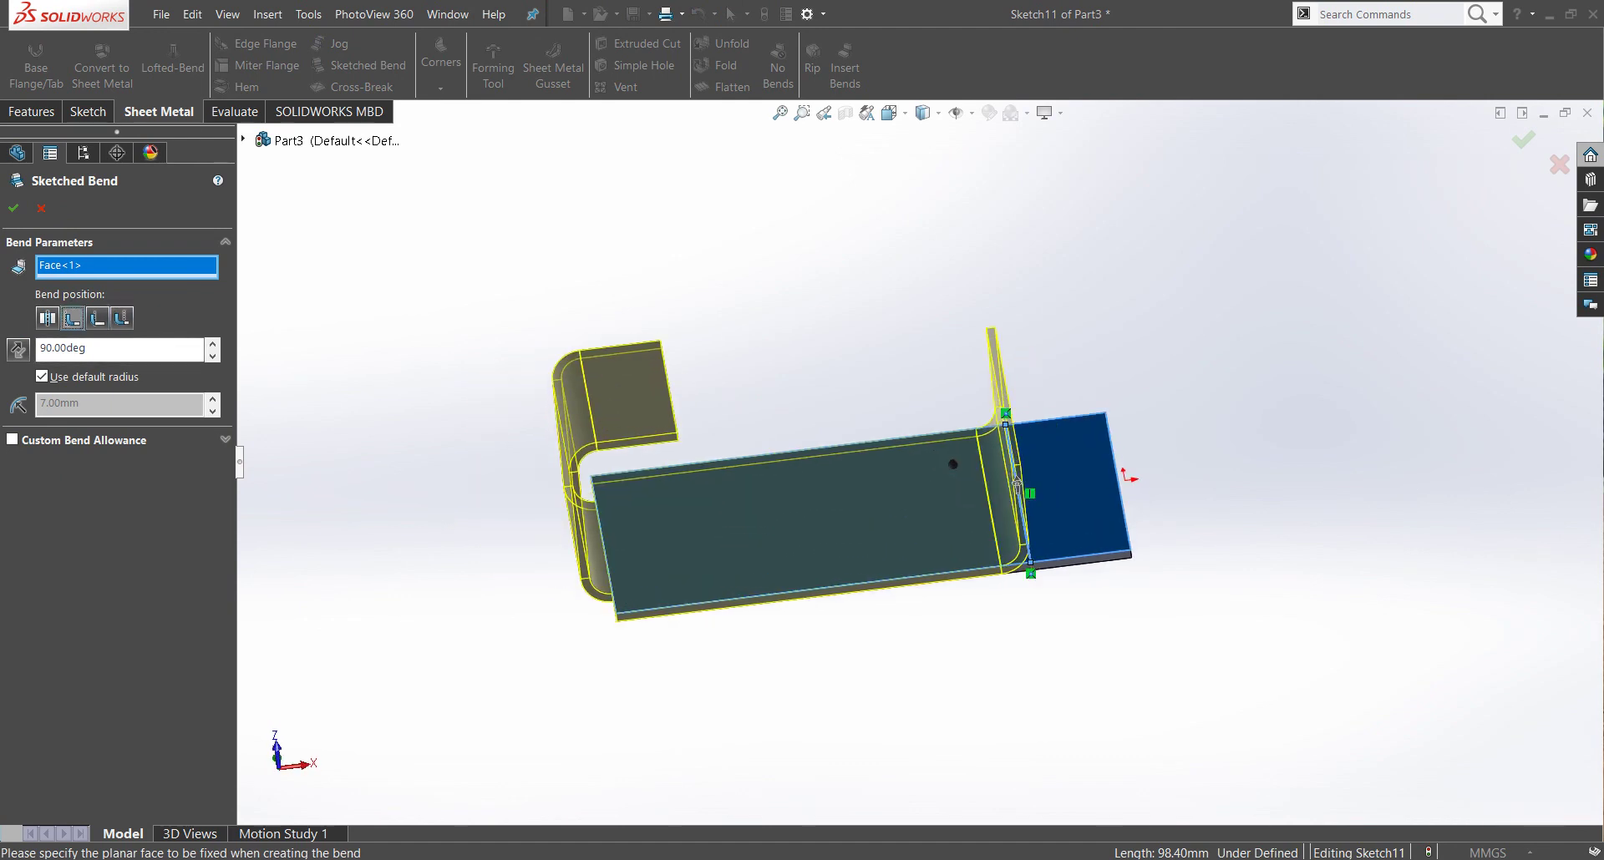
key(Return)
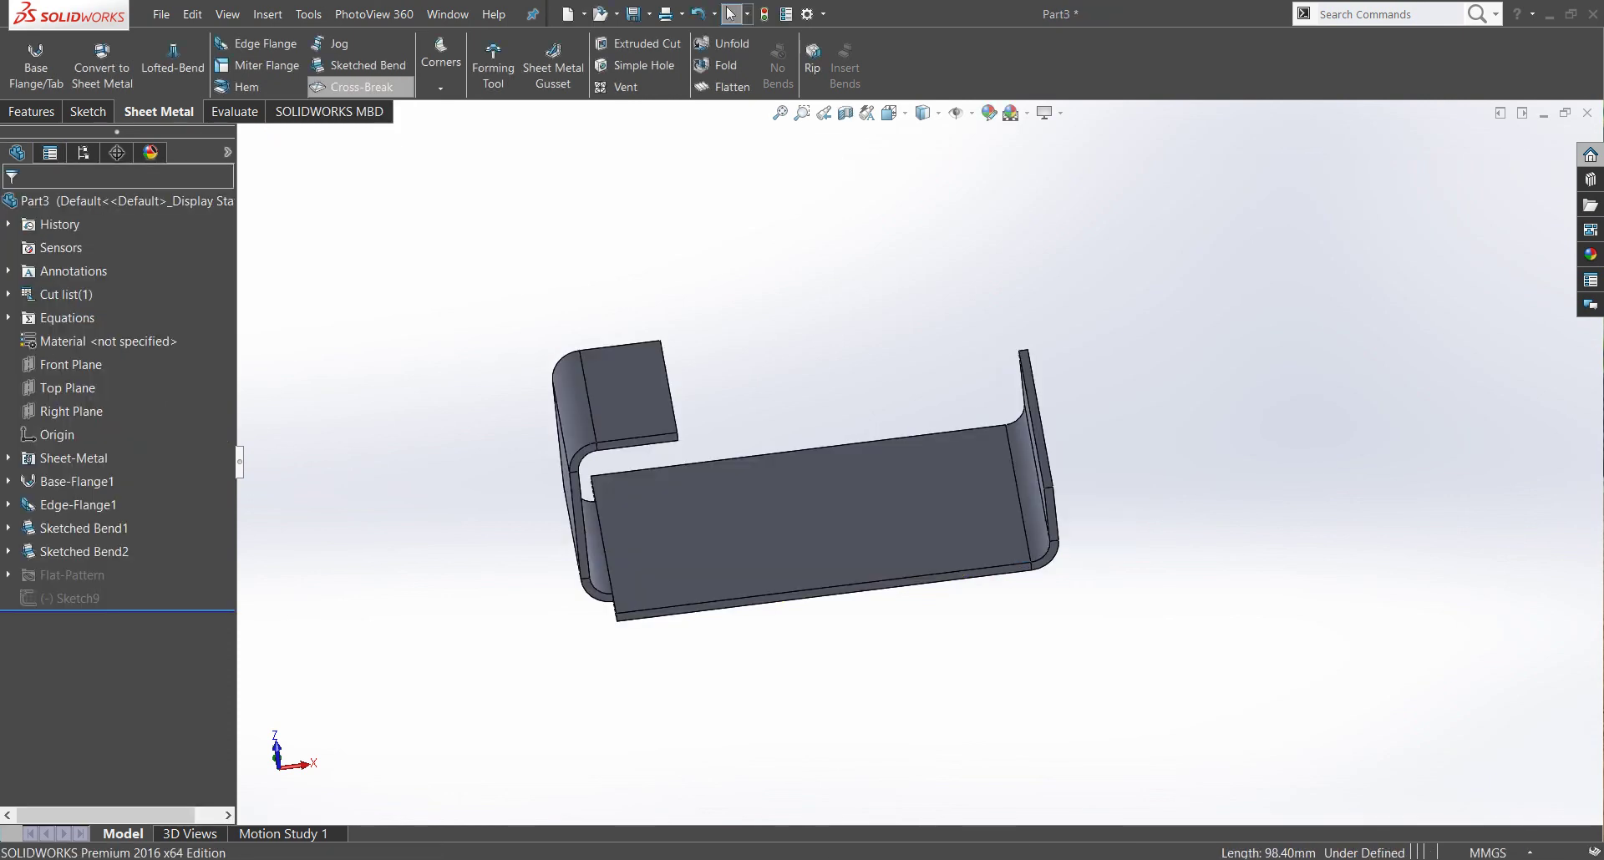
Step: Turn to the isometric view and look Normal To the folded-over flange face
key(Up)
key(Up)
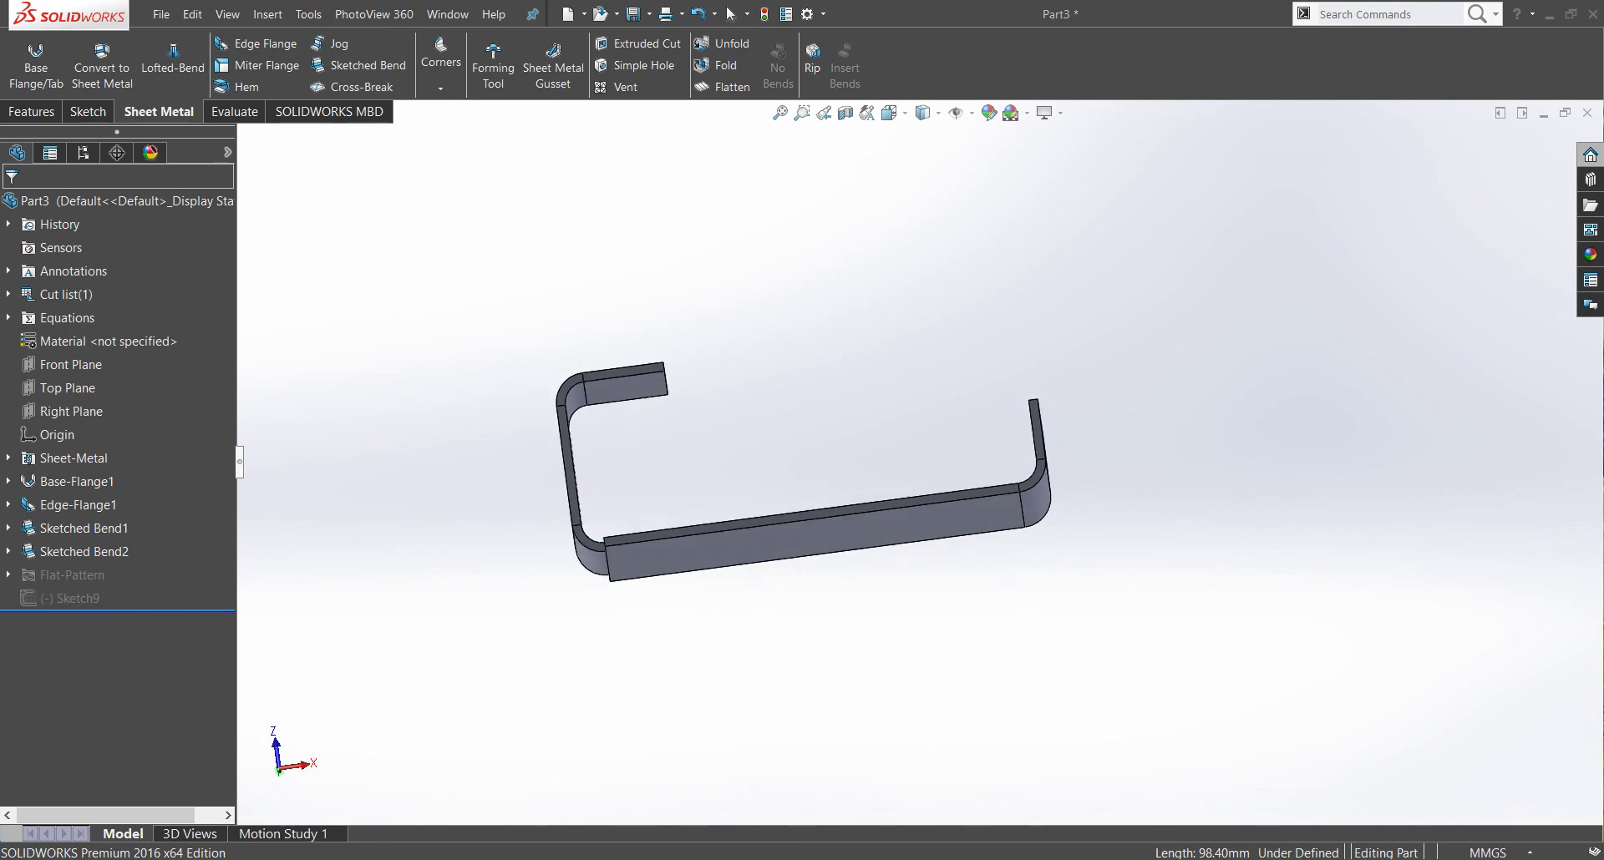
key(Up)
key(ctrl+7)
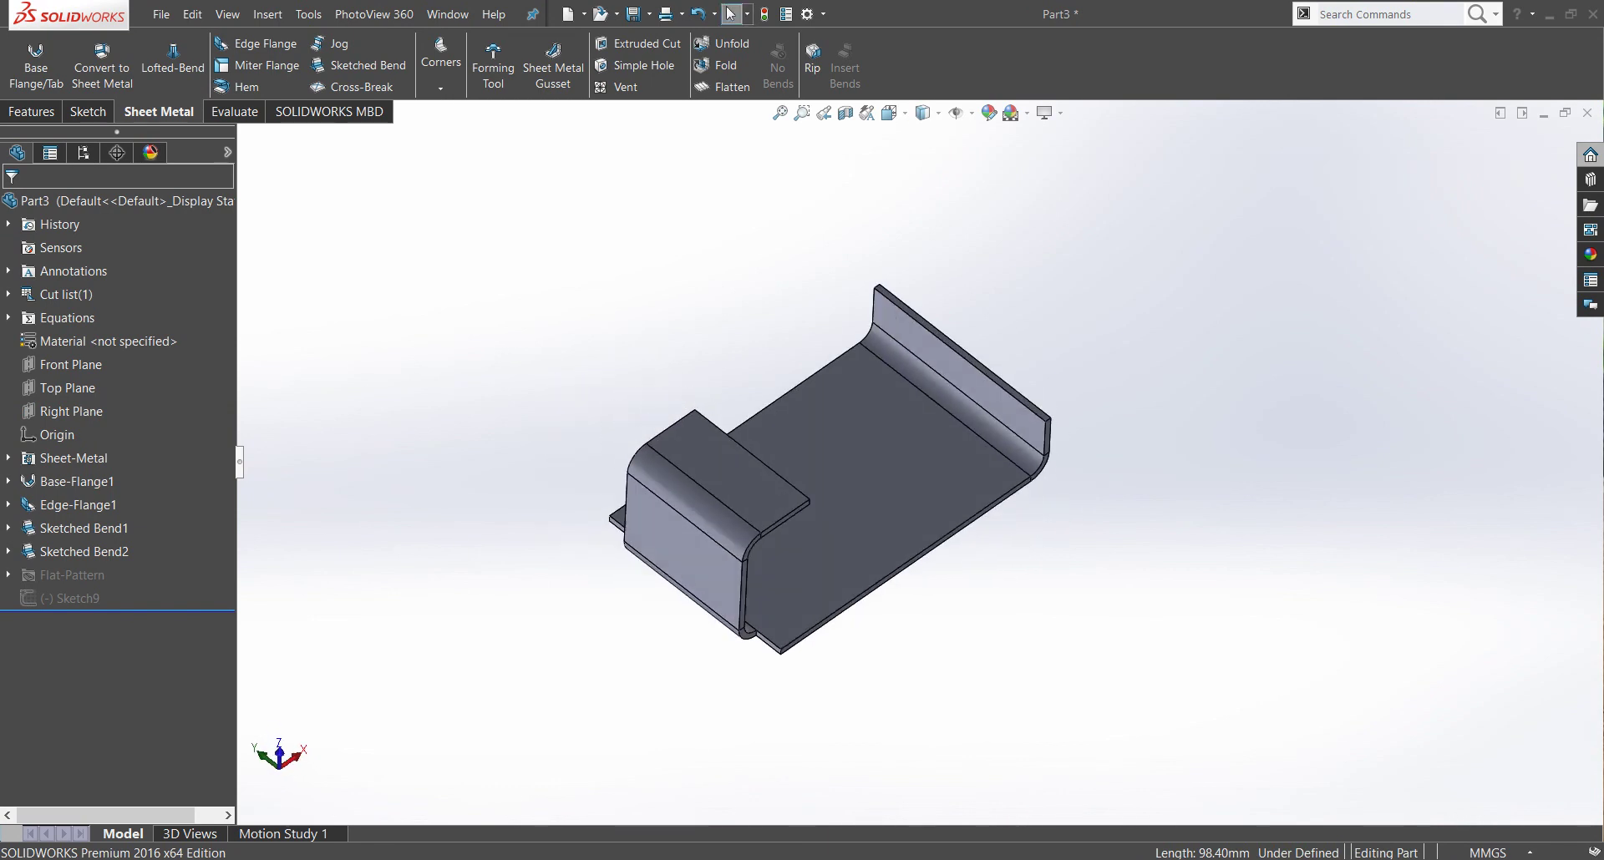
right_click(739, 468)
click(756, 342)
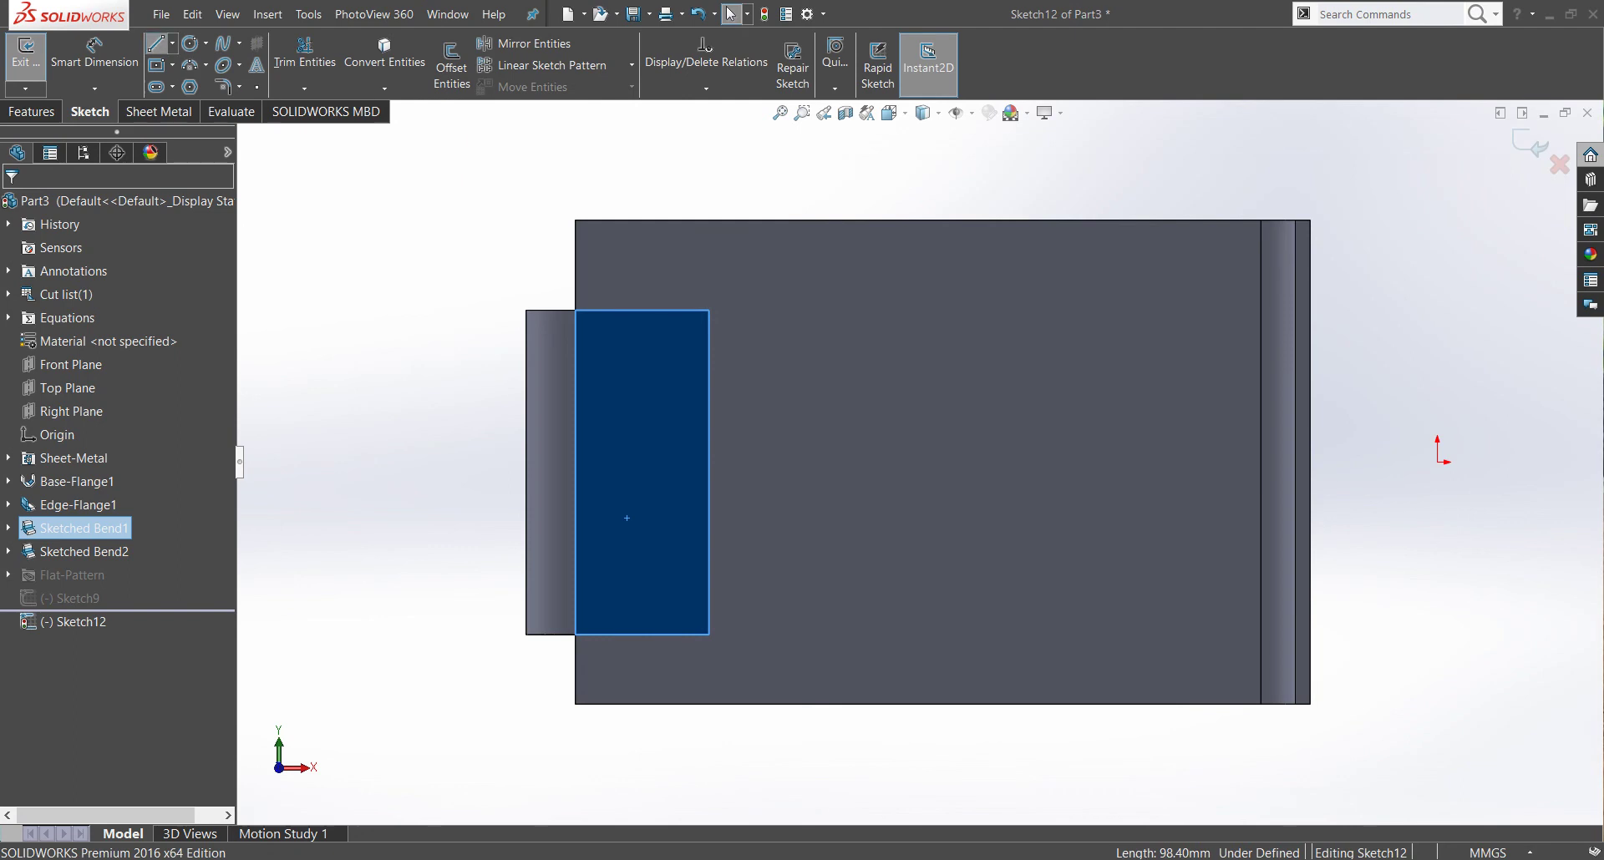
Step: Draw a vertical line across the folded flange face, creating Sketch12
key(l)
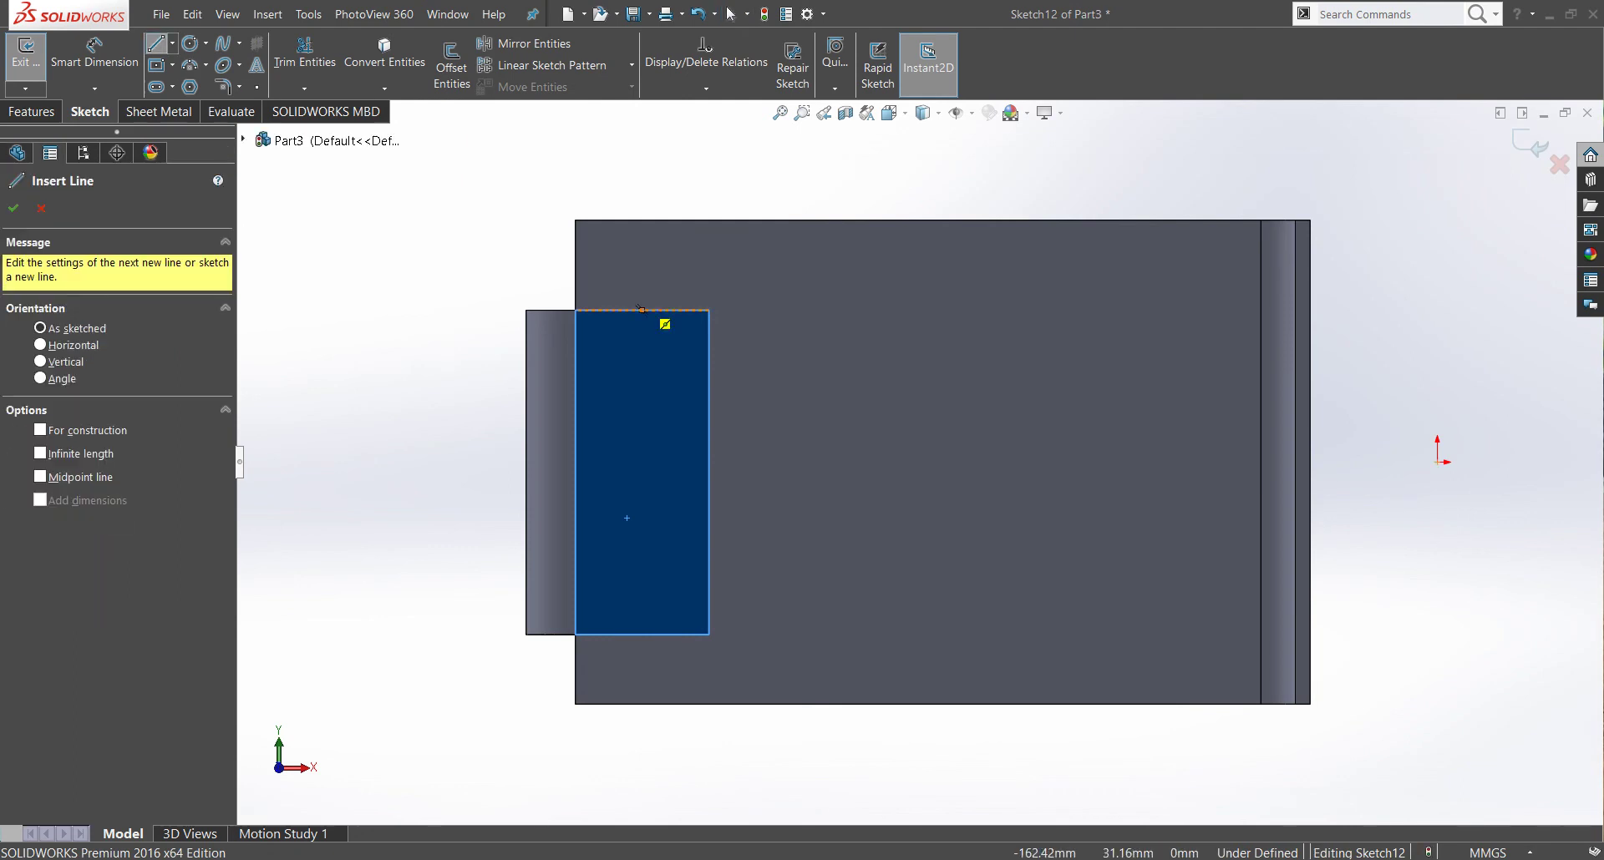
click(640, 309)
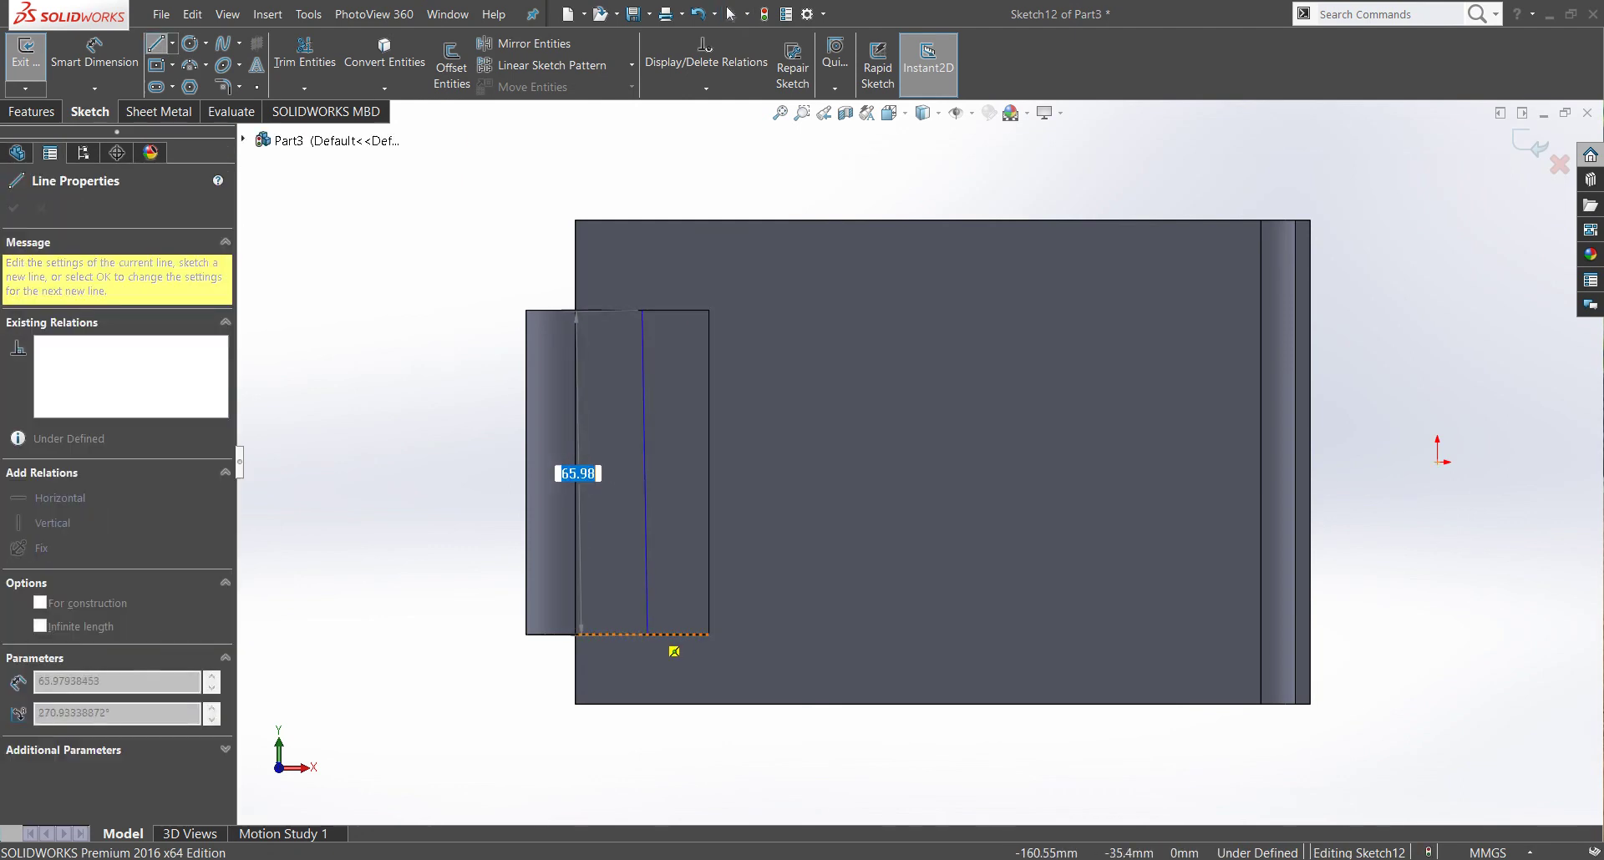
click(643, 635)
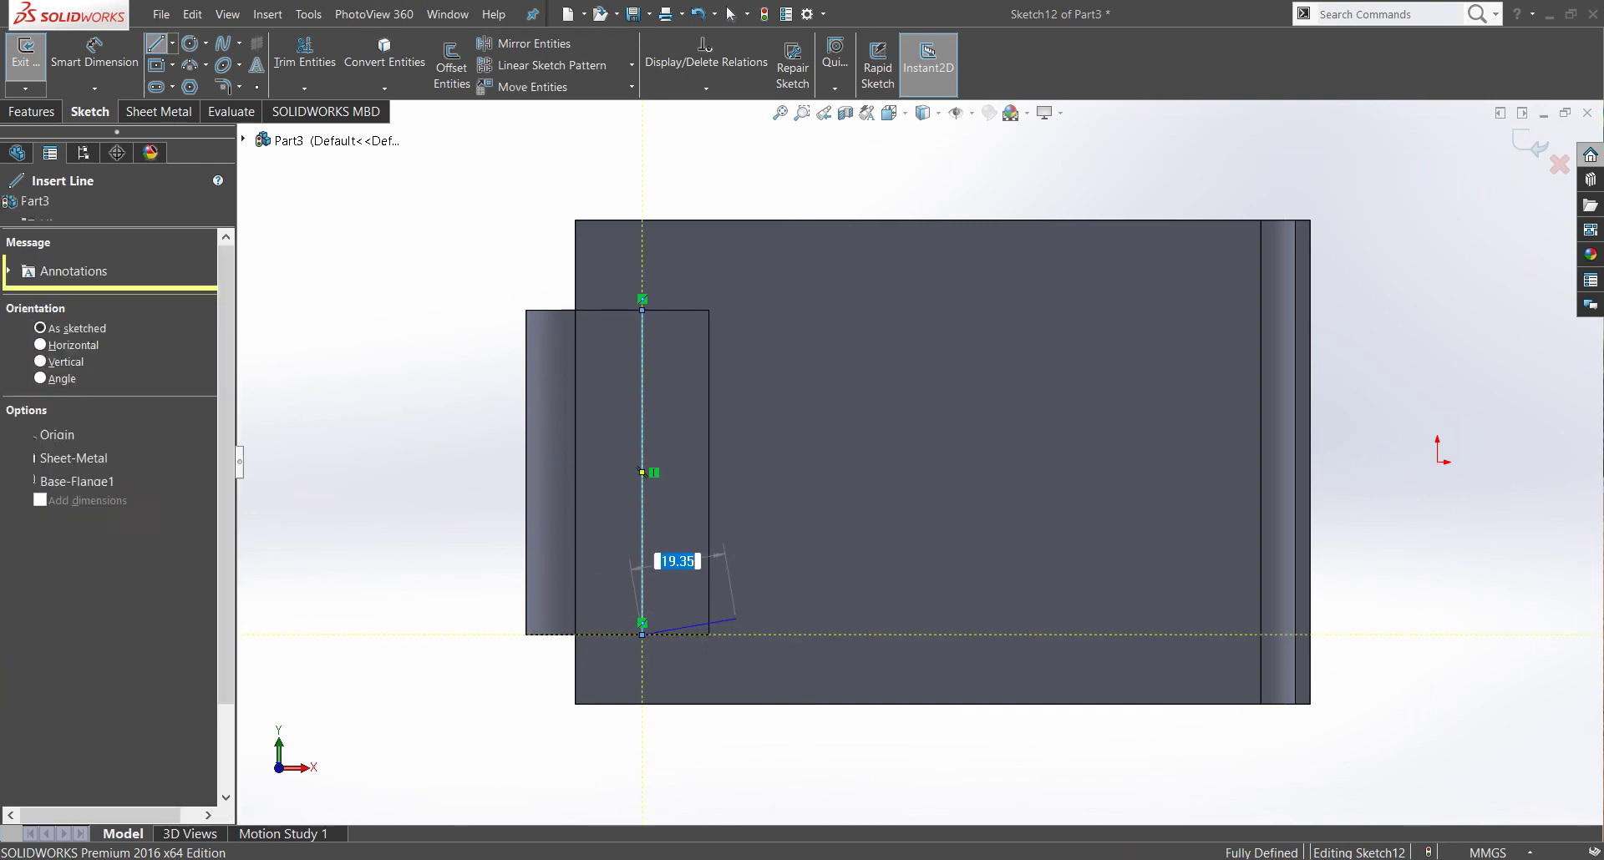
key(Escape)
middle_drag(735, 619, 835, 585)
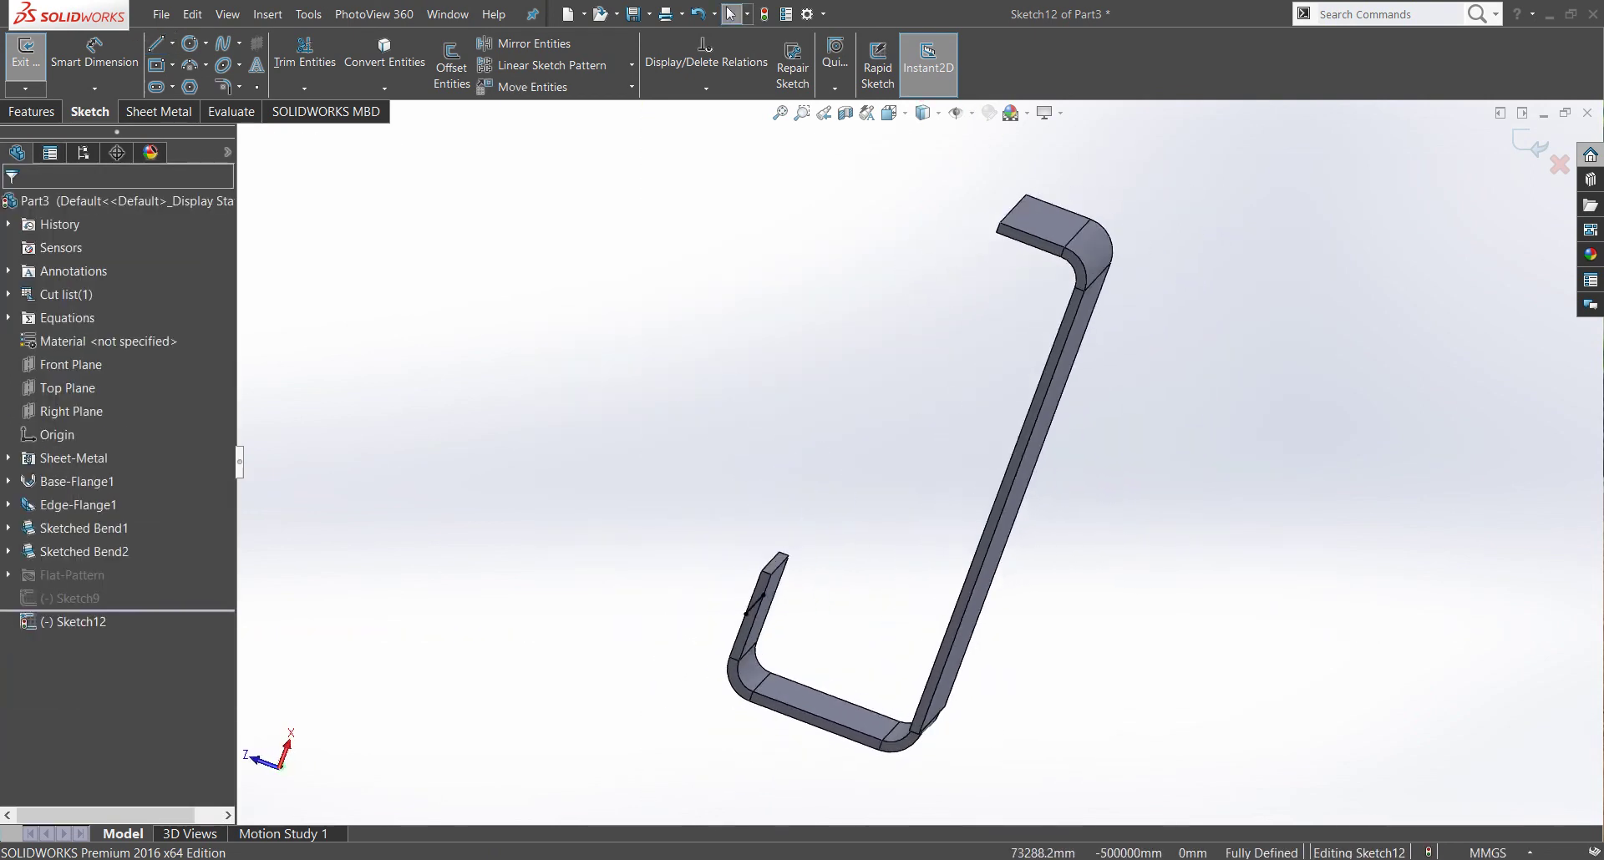
key(shift+Left)
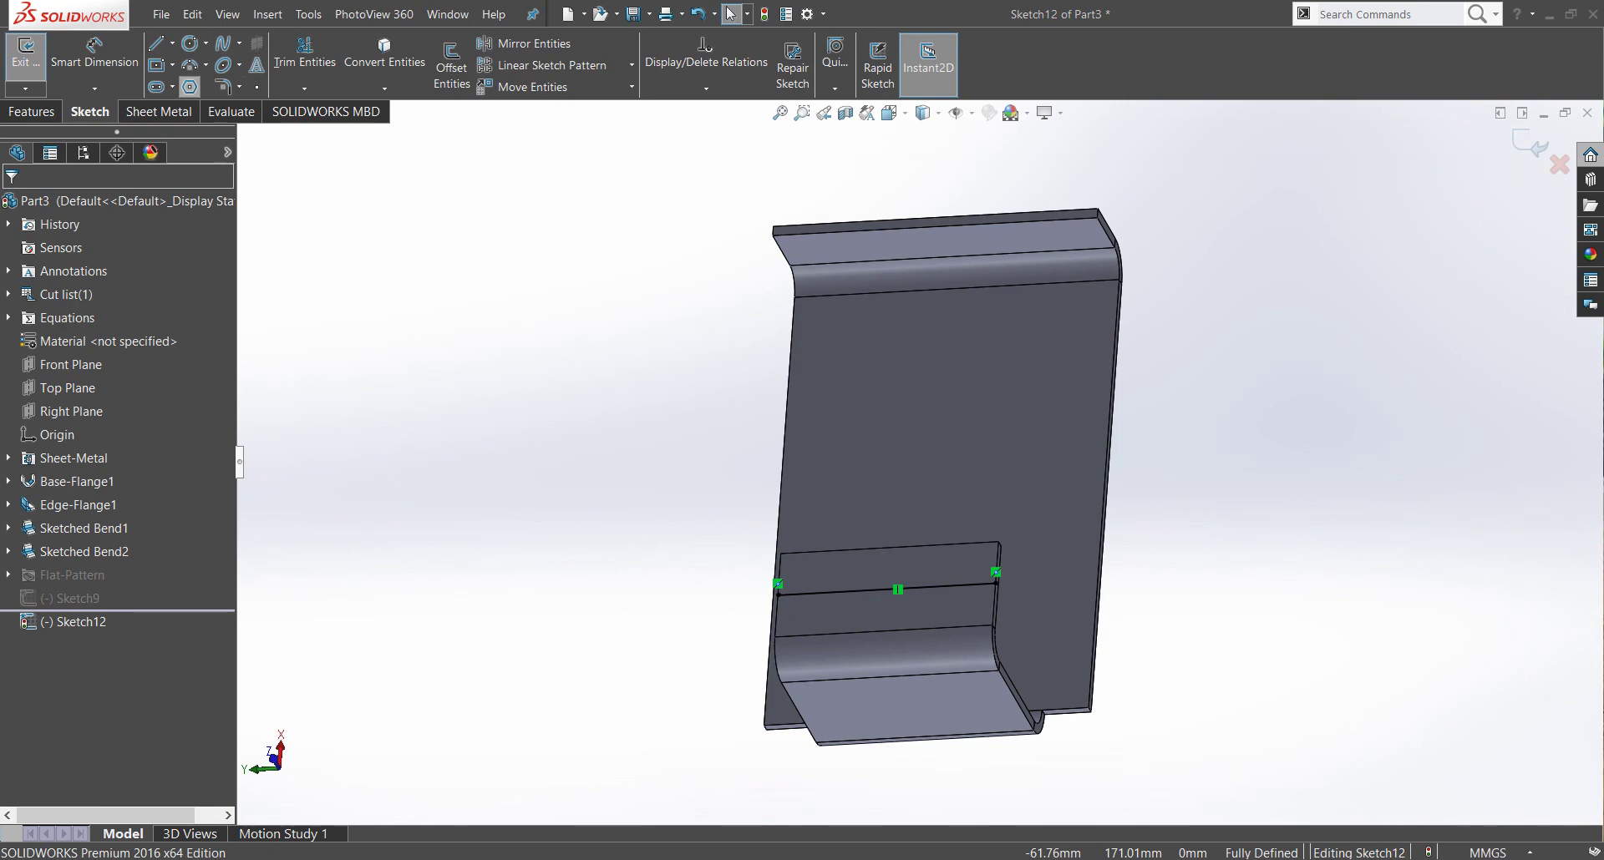
click(159, 111)
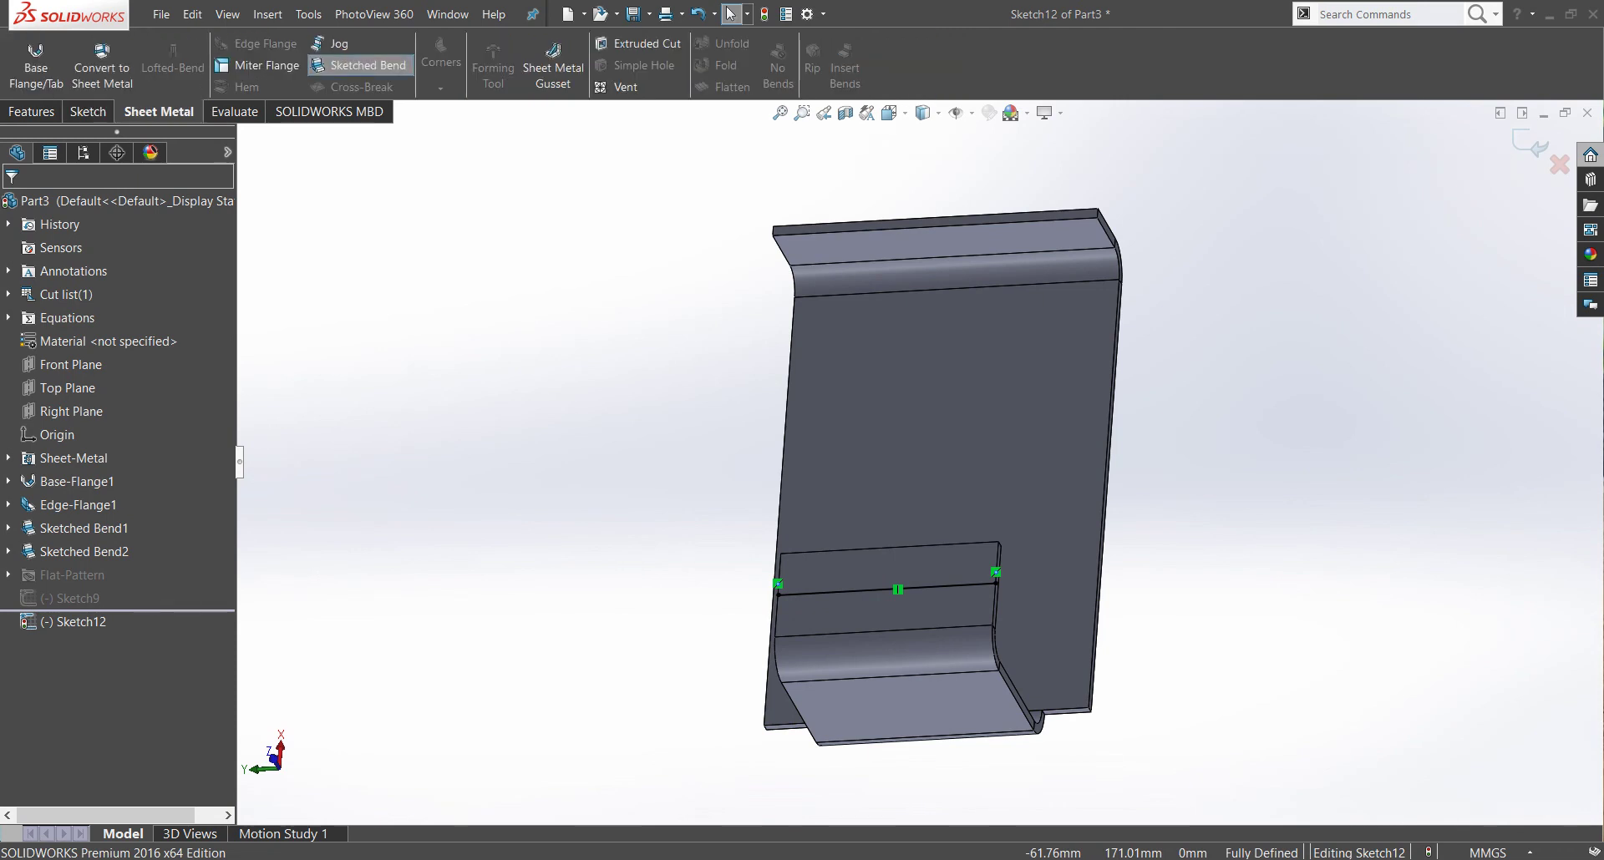
Step: Start a sketched bend on Sketch12's line with Face<1> fixed and a 93° bend angle
click(359, 65)
scroll(881, 674, up, 3)
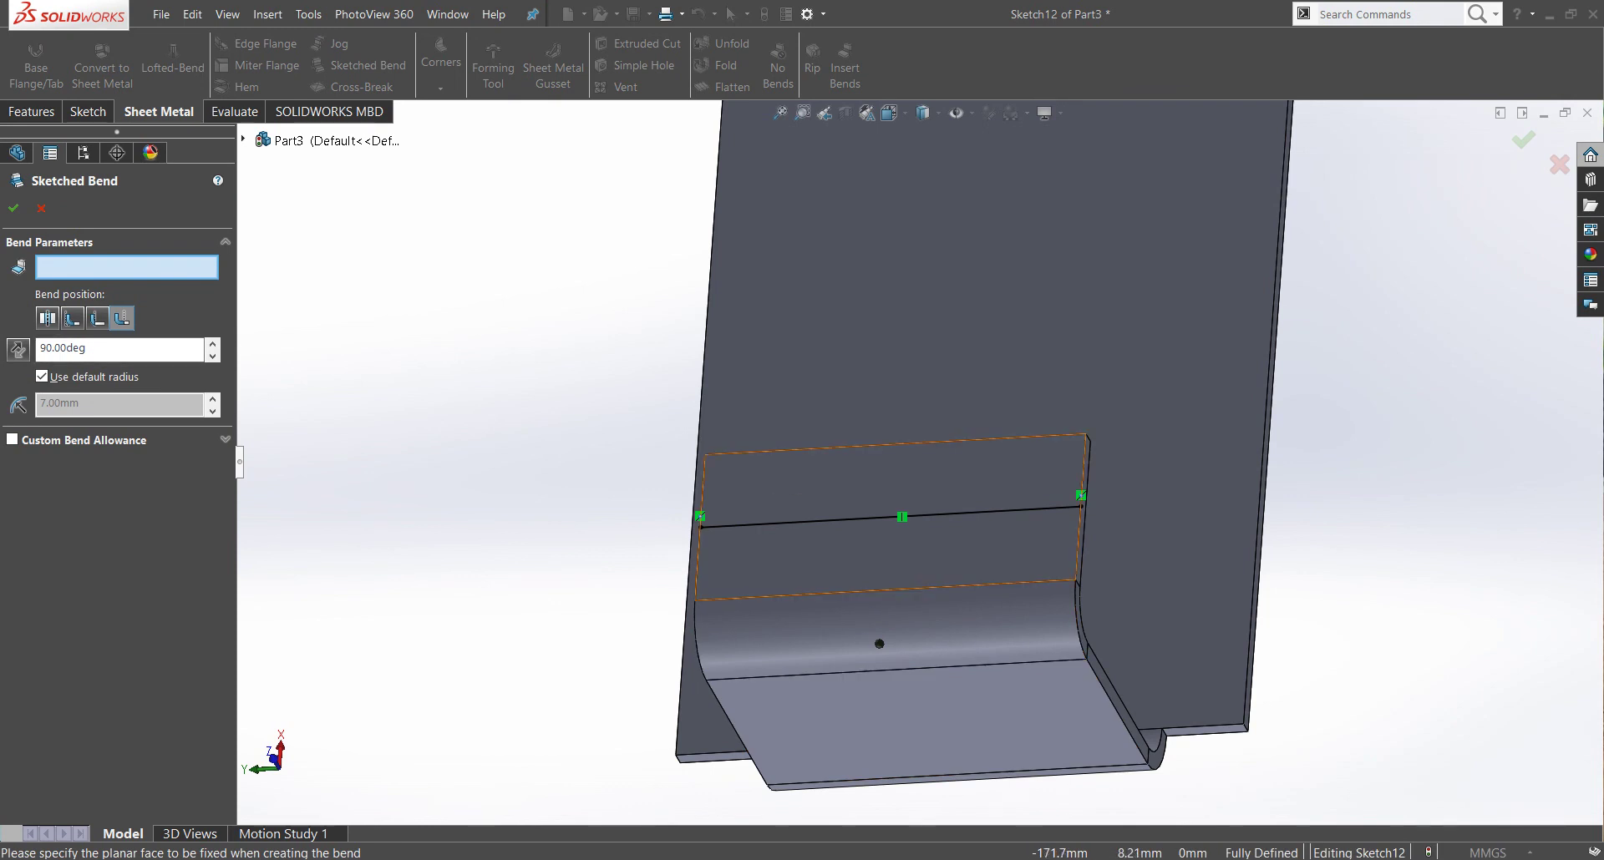
click(890, 508)
mouse_move(890, 508)
middle_down()
mouse_move(773, 564)
mouse_move(890, 529)
middle_up()
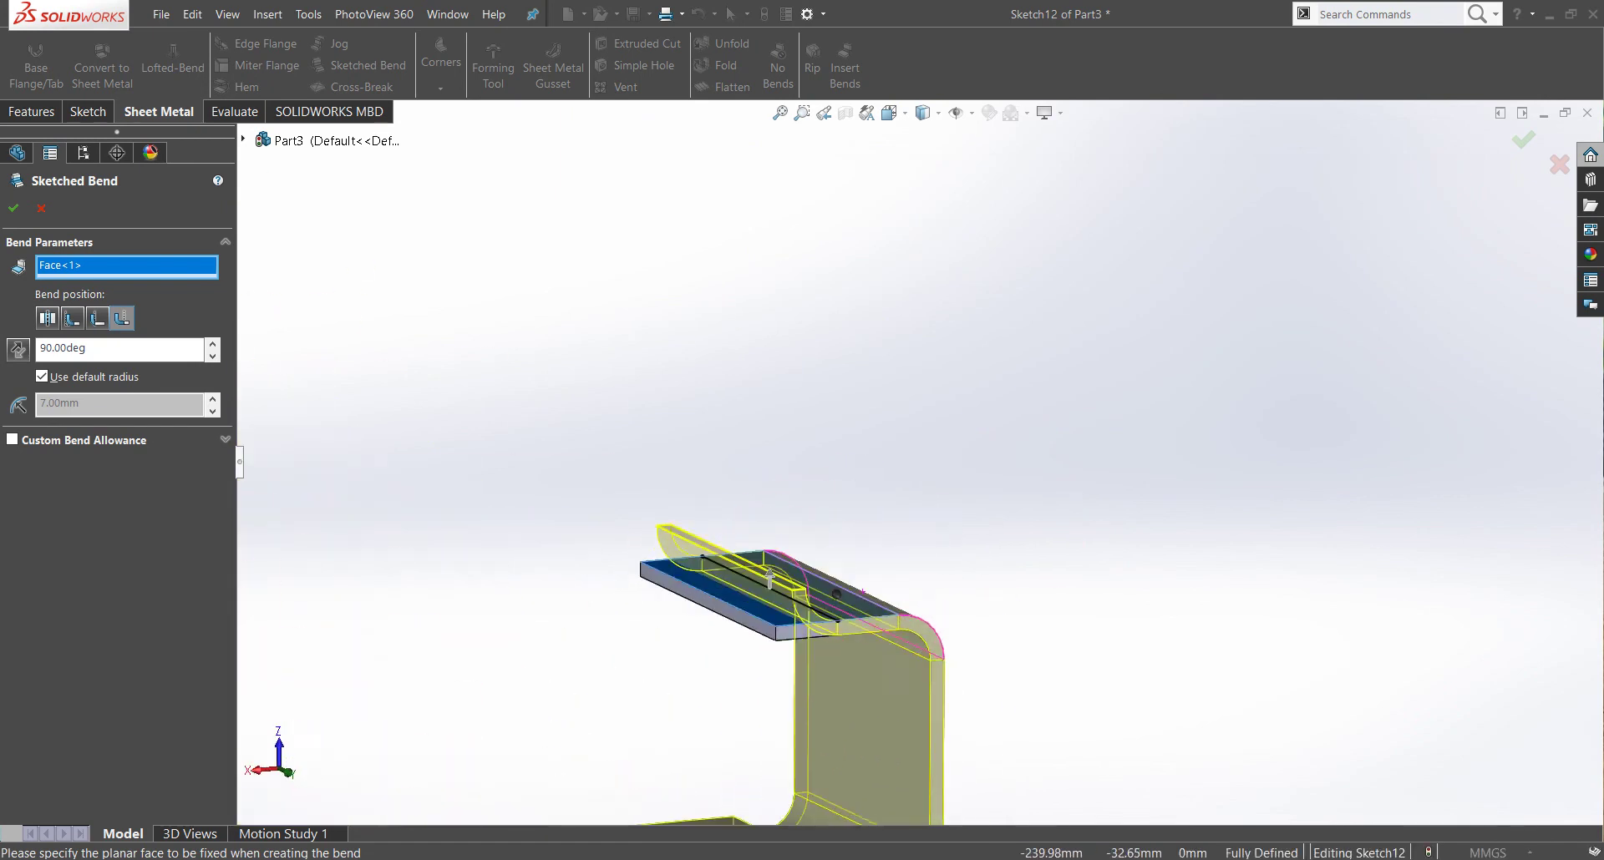
scroll(890, 529, down, 2)
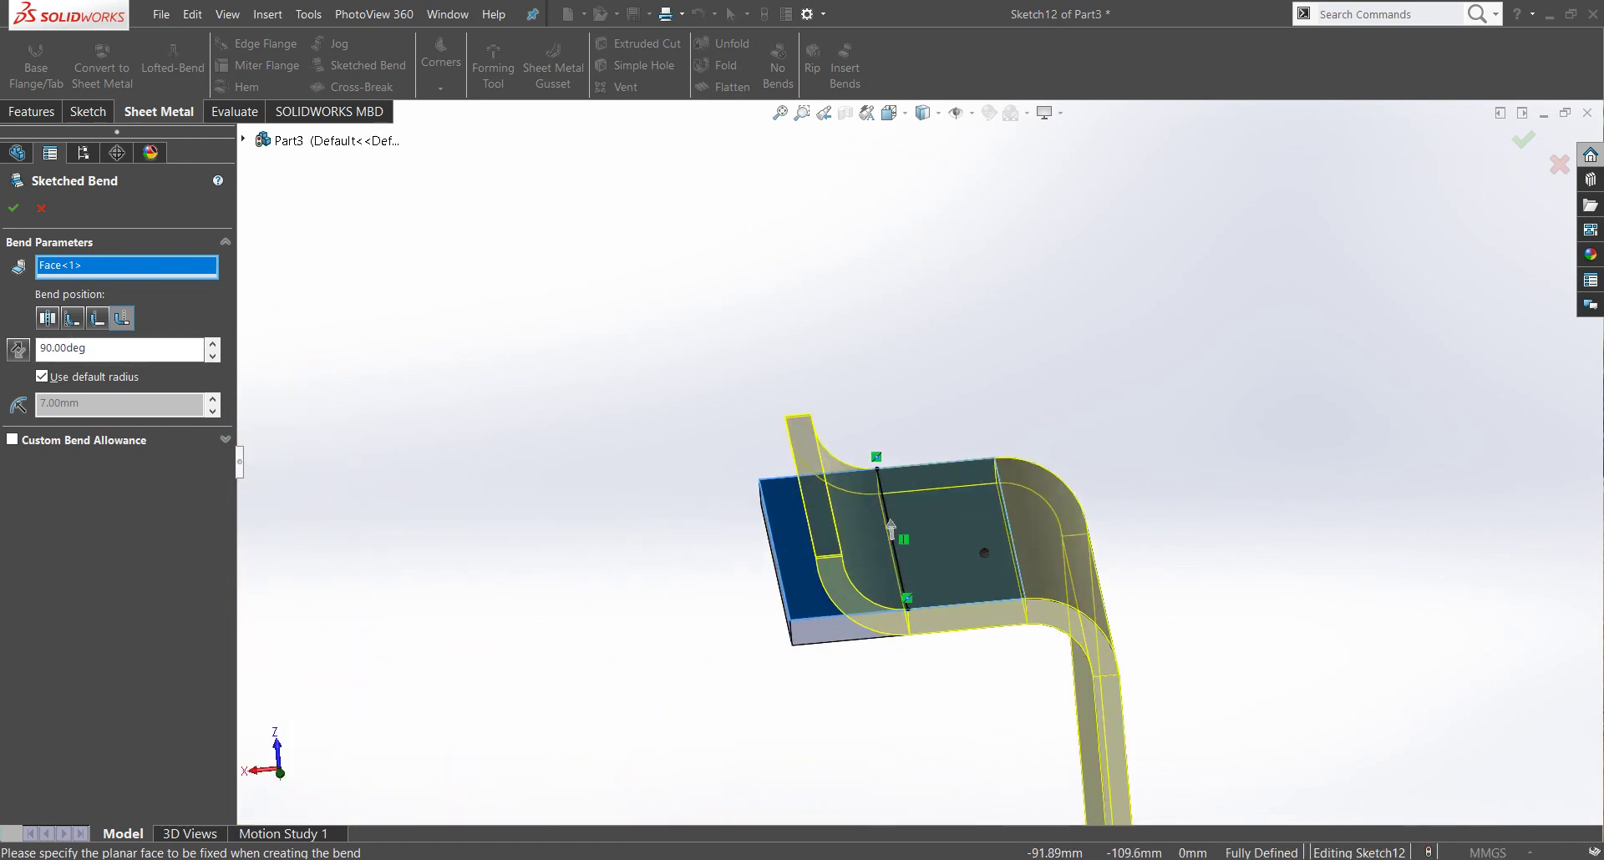
click(212, 343)
double_click(83, 348)
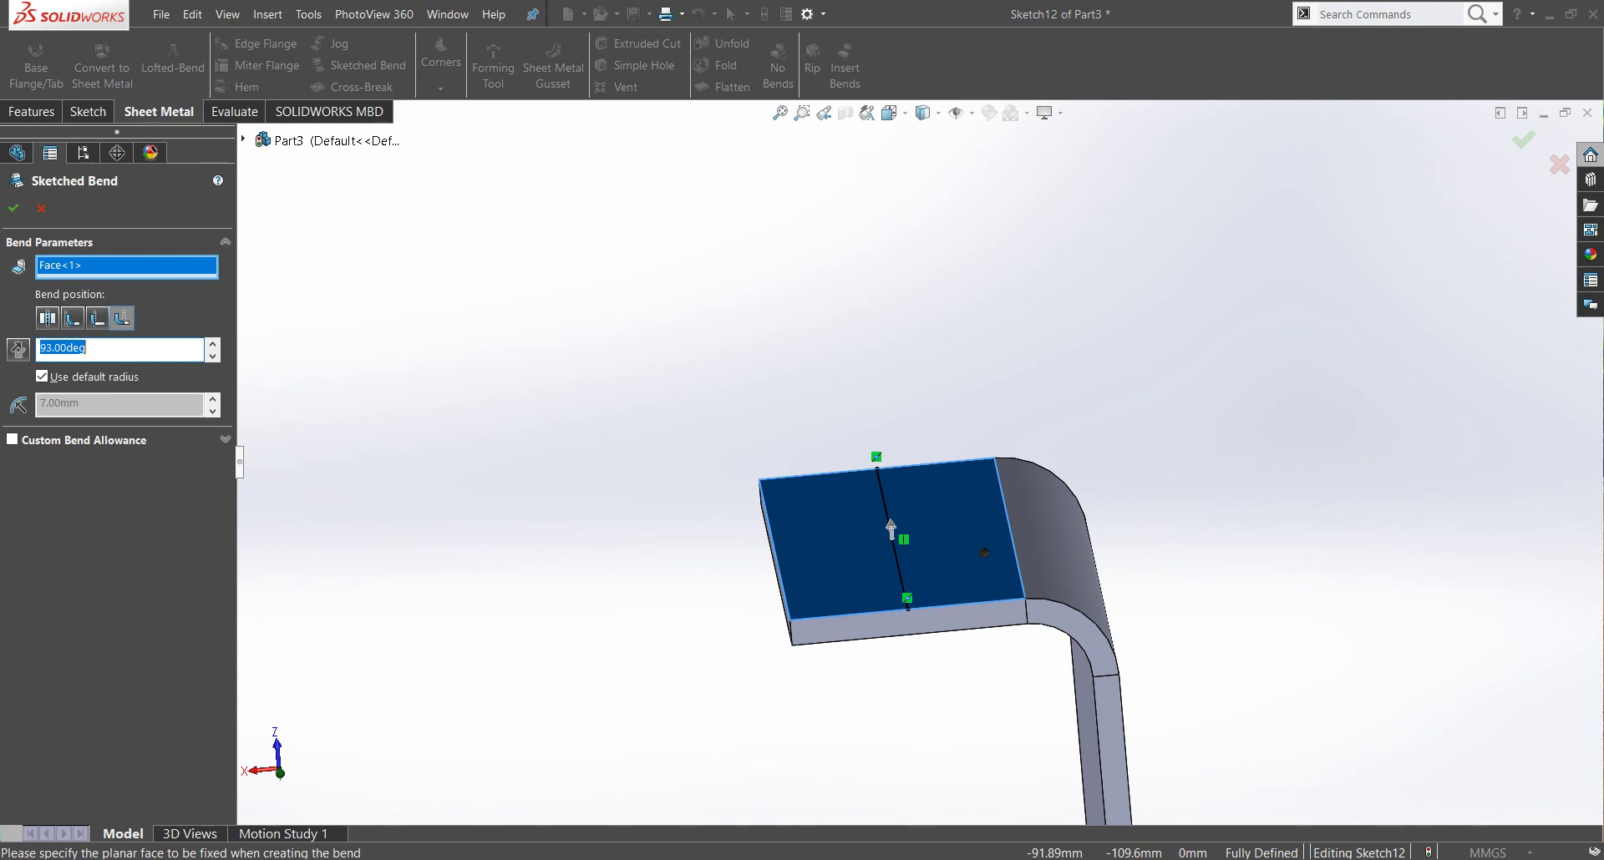
Step: Enter an 80° bend angle, then lower it to 48.00deg
key(Return)
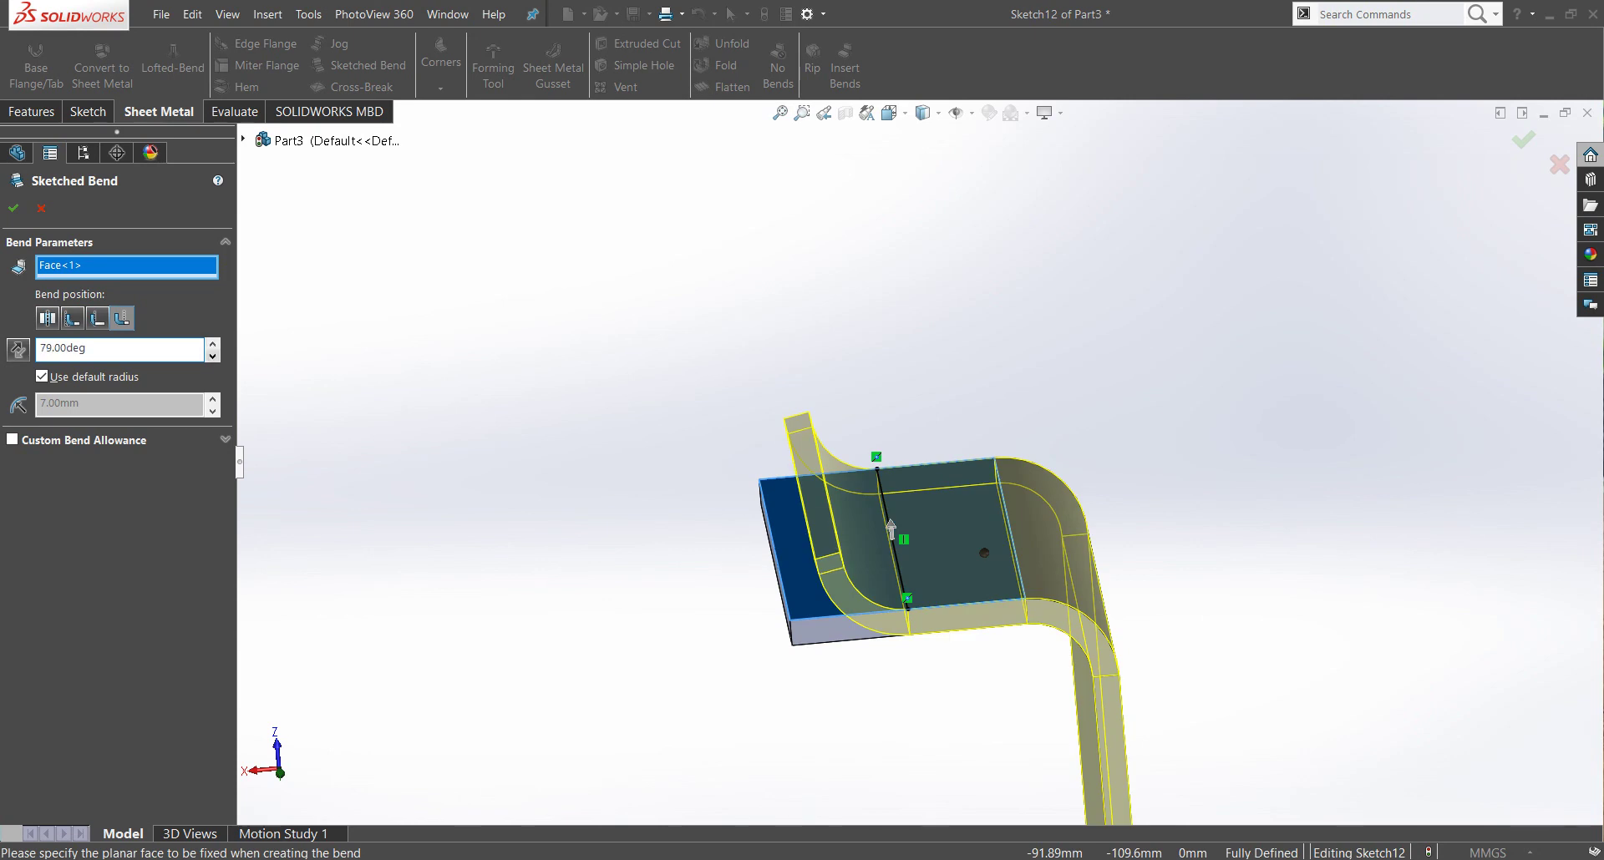
scroll(121, 349, down, 3)
scroll(122, 349, down, 3)
scroll(121, 349, down, 5)
scroll(121, 349, down, 4)
scroll(121, 349, down, 5)
scroll(121, 349, down, 4)
scroll(121, 349, down, 3)
Step: Check the upturned lip preview and accept it as Sketched Bend3
middle_drag(919, 543, 752, 501)
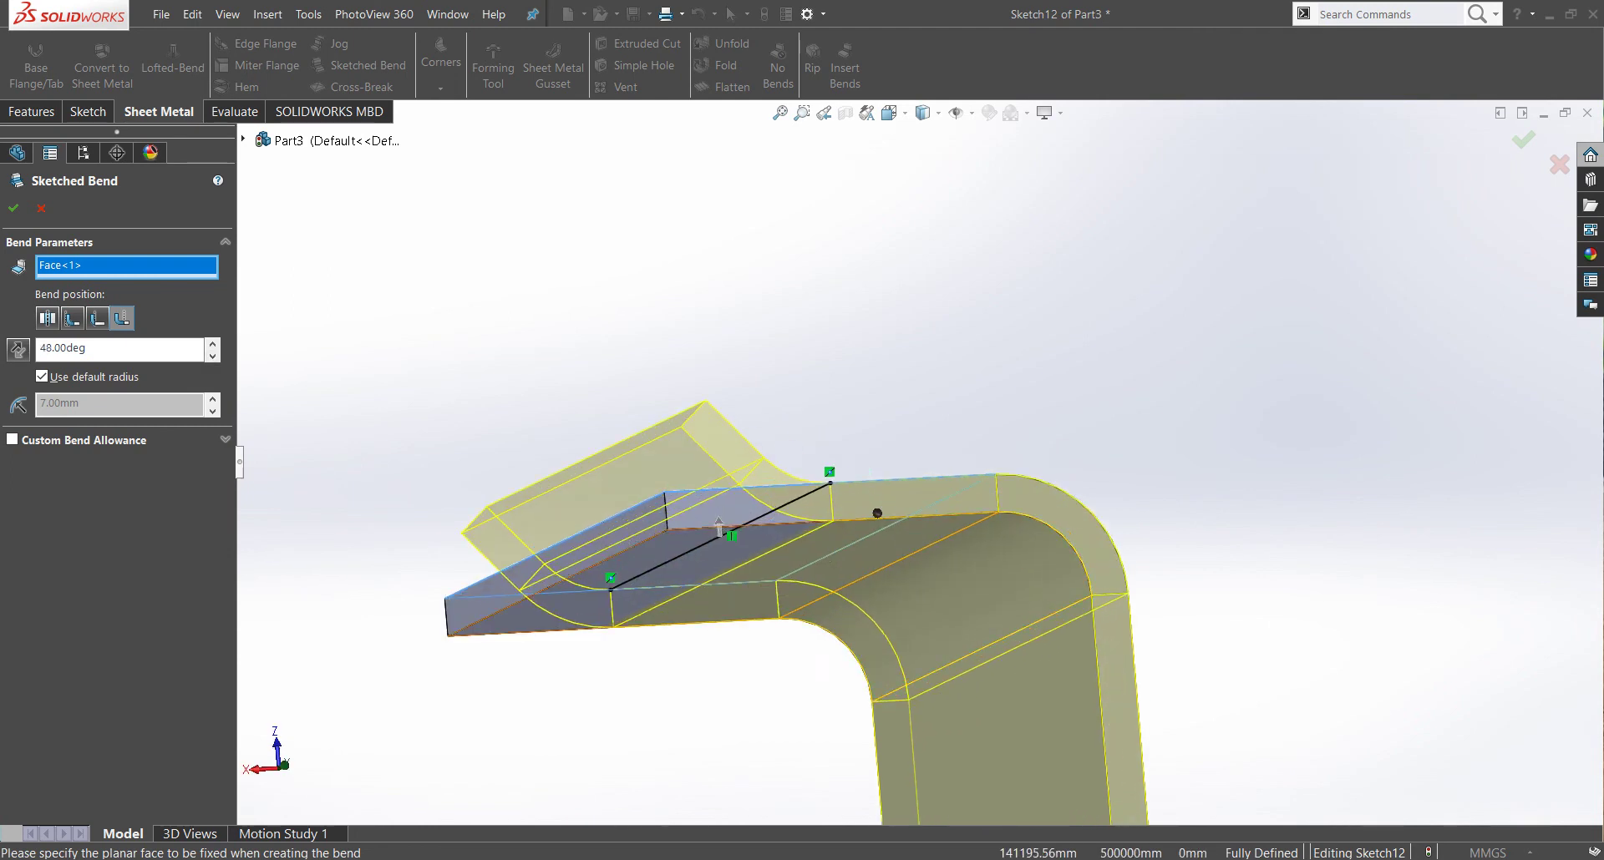
scroll(1061, 389, up, 2)
scroll(1061, 388, up, 2)
scroll(1061, 388, up, 3)
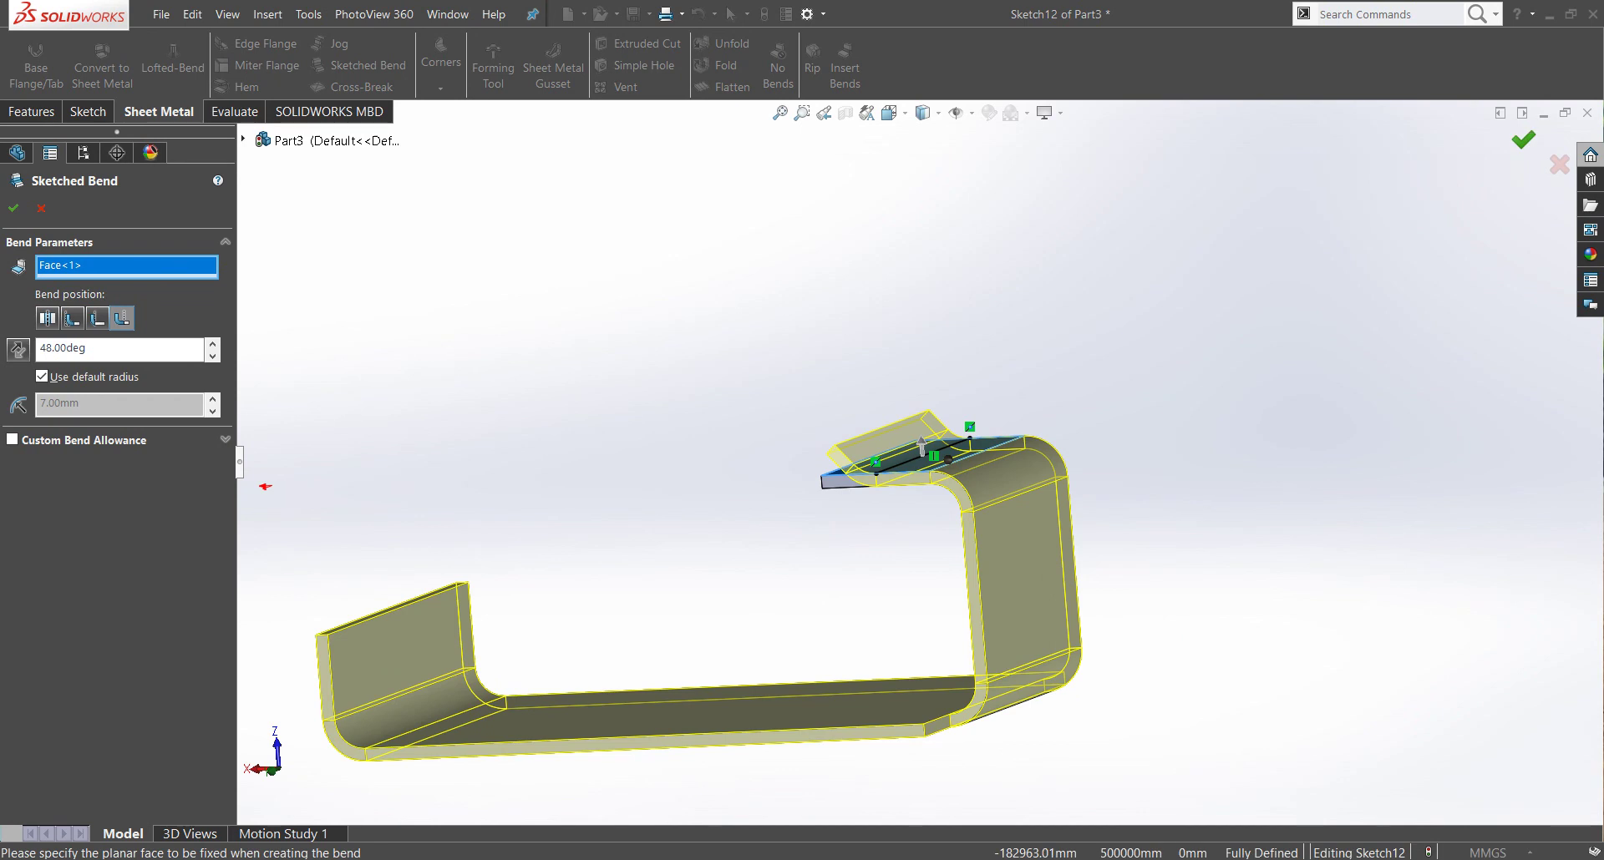
key(Return)
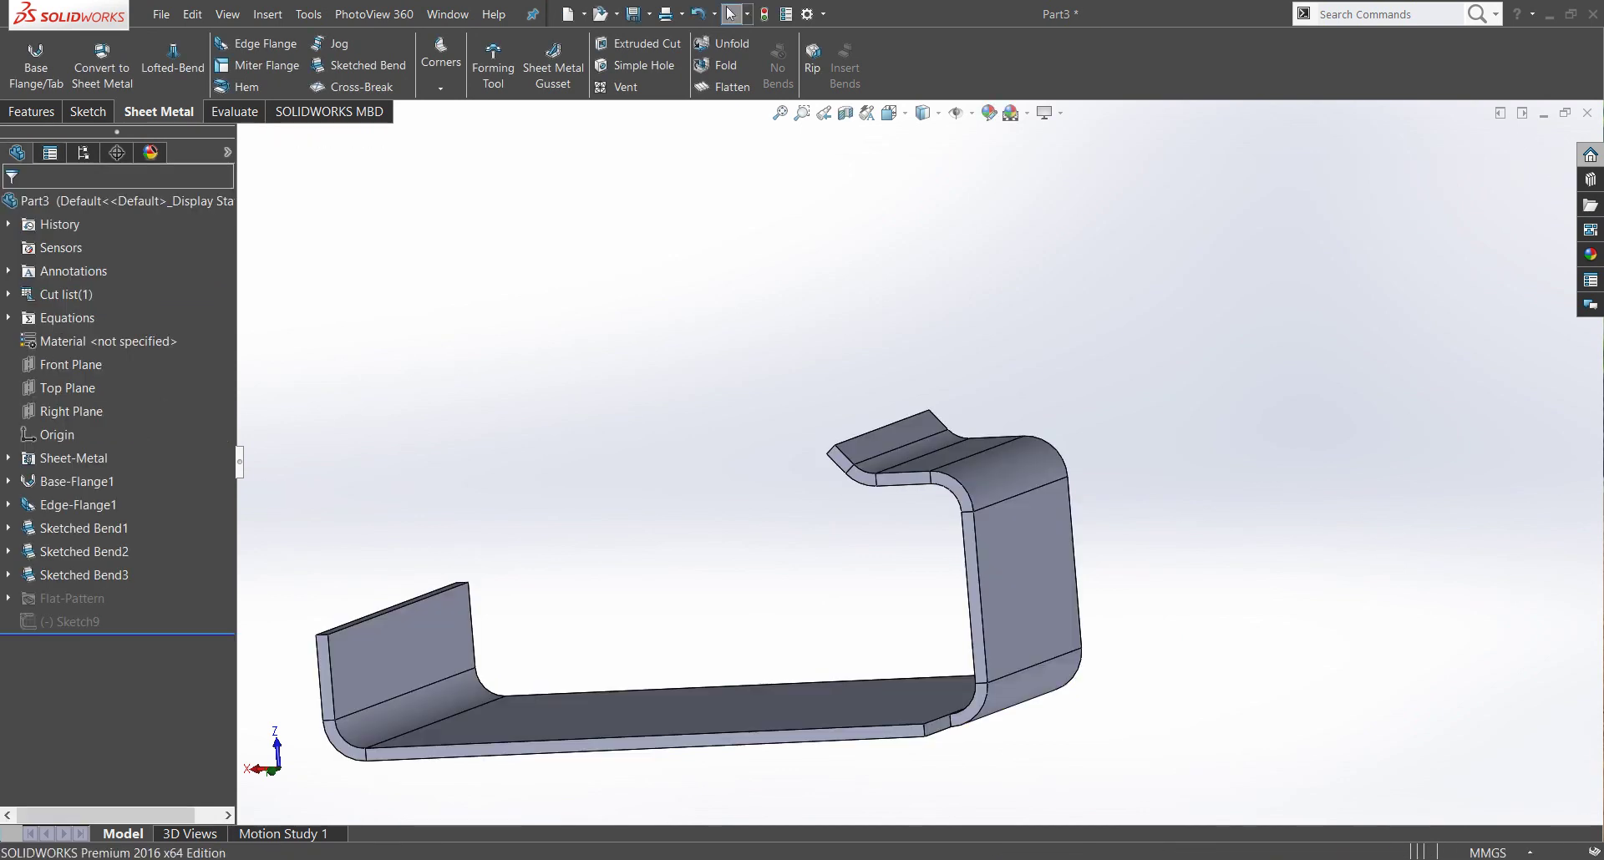